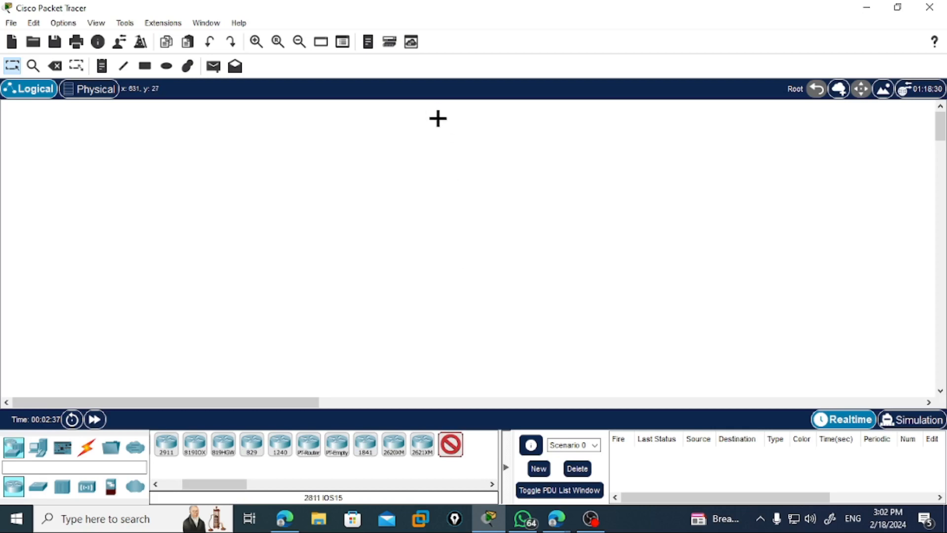
Step: Place three 2811 routers in a triangle on the workspace: Router0 at the top, Router1 lower left and Router2 lower right
click(438, 120)
click(322, 254)
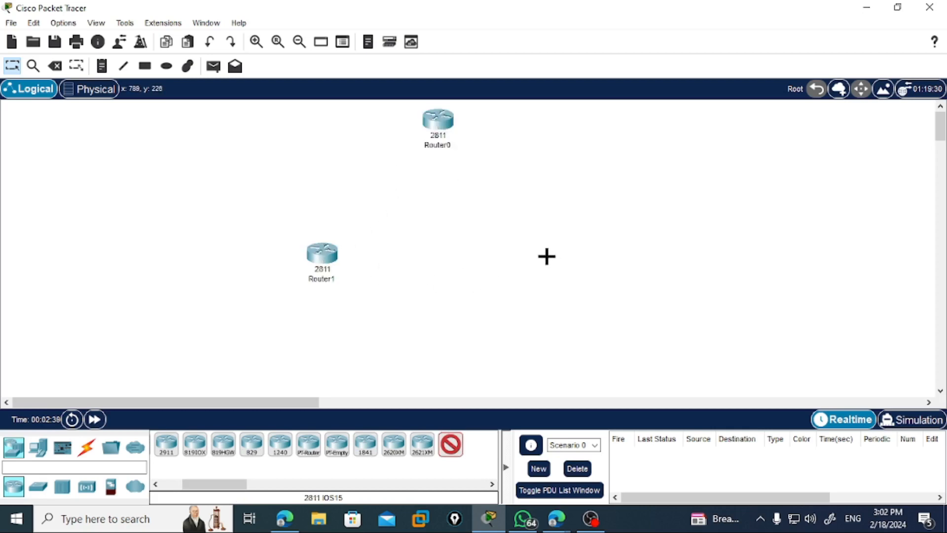
click(542, 267)
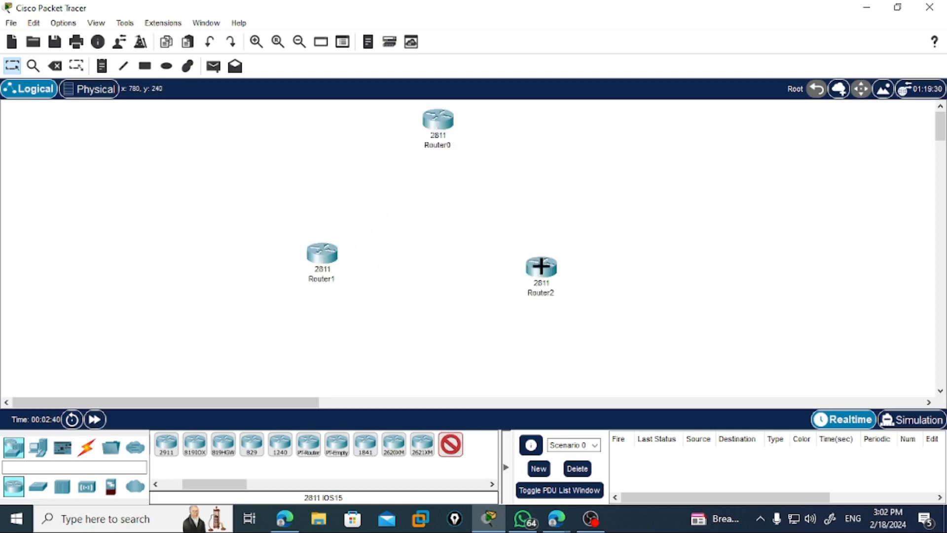
Step: Add three 2960 switches, one left of Router0, one left of Router1 and one right of Router2
click(30, 489)
click(163, 444)
click(252, 118)
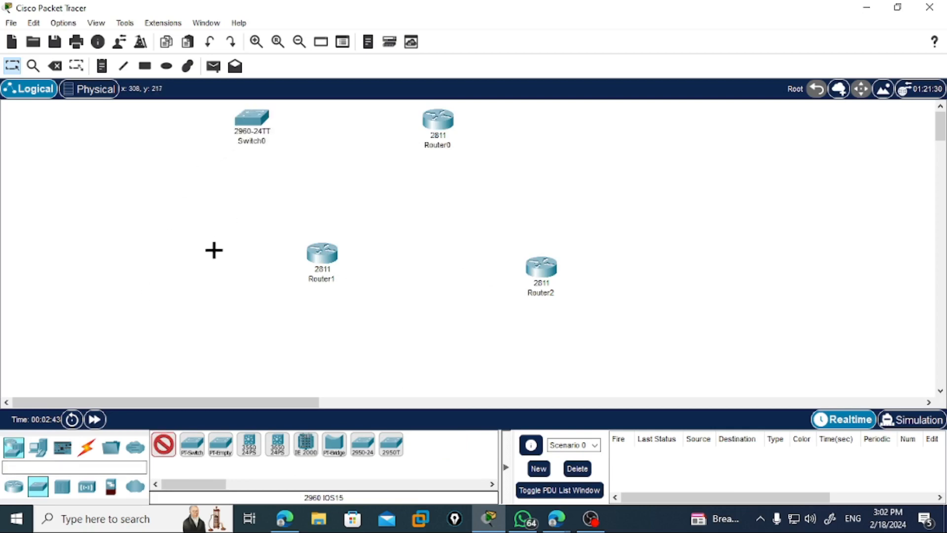
click(188, 265)
click(686, 259)
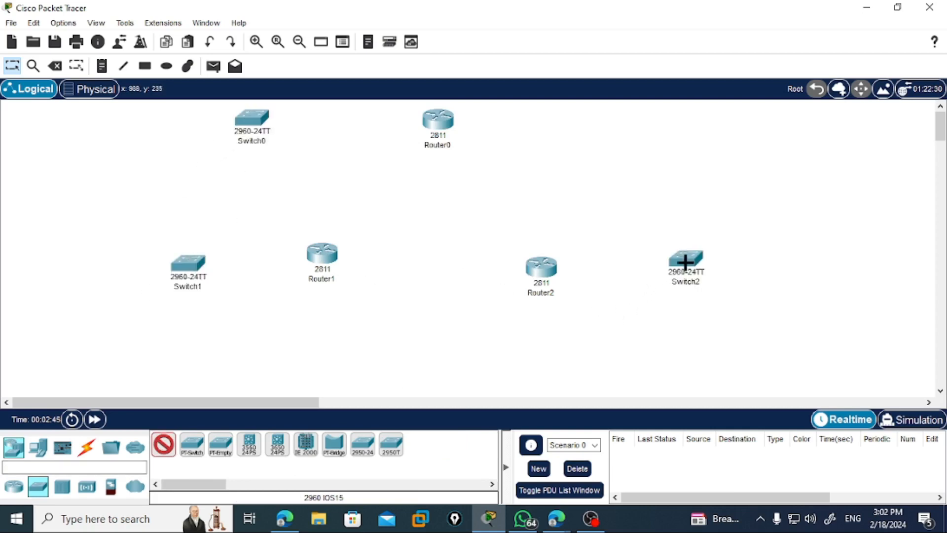
Step: Add six PCs, placing two on the outer side of each of the three switches
click(39, 448)
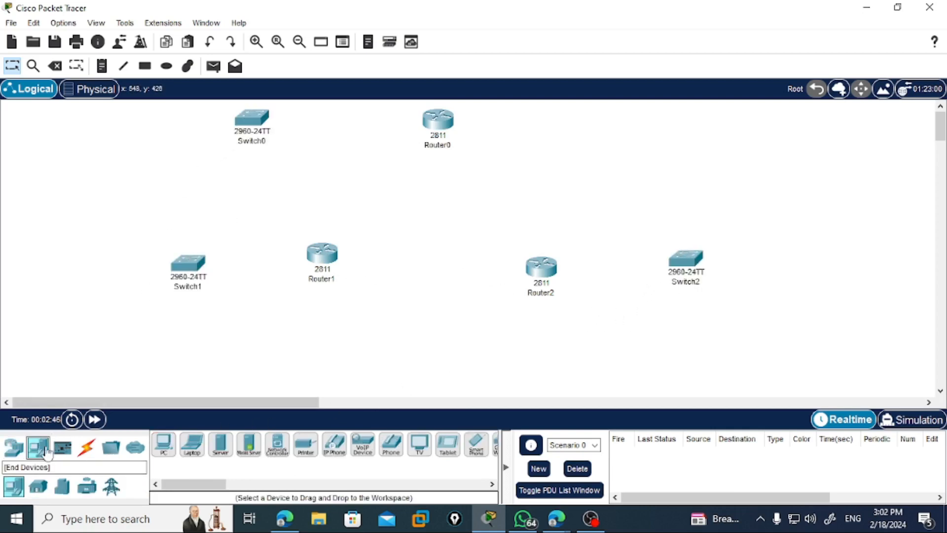
click(164, 444)
click(111, 121)
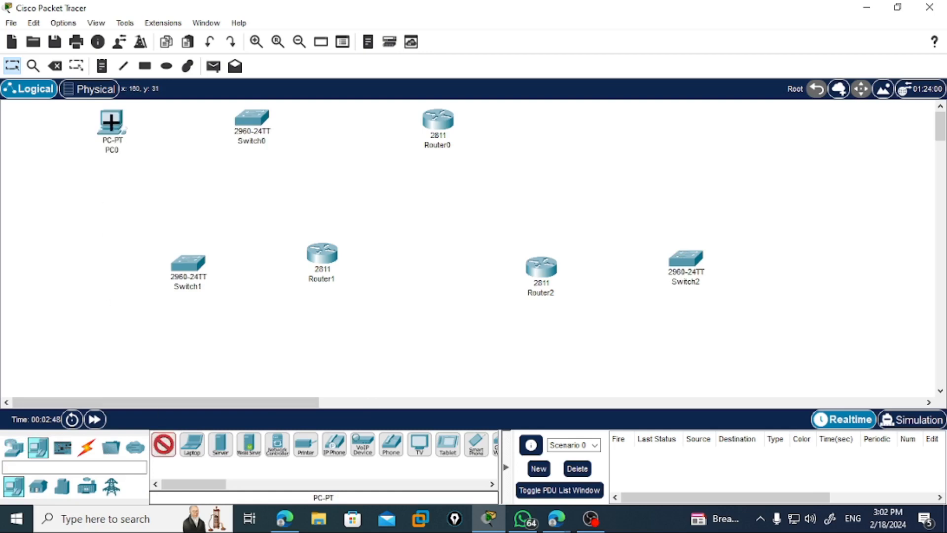
click(108, 176)
click(76, 270)
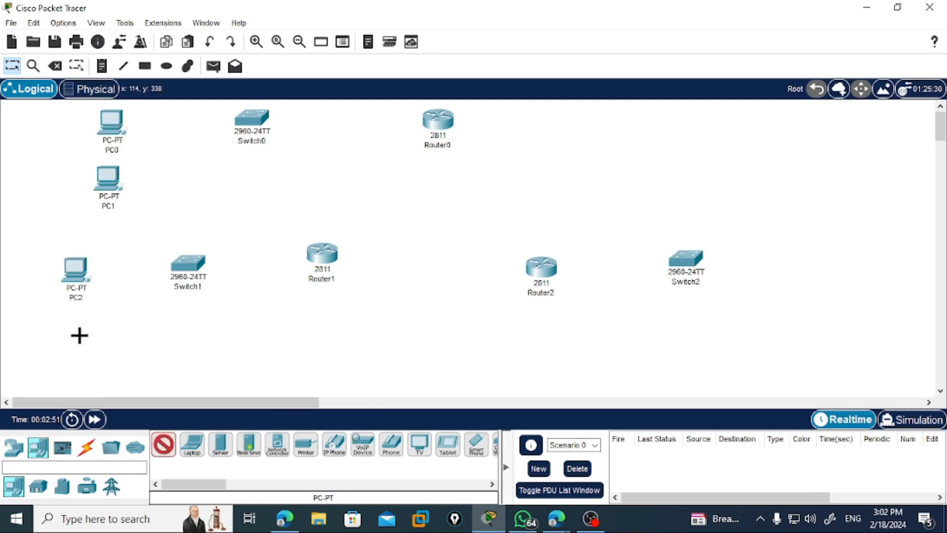
click(79, 337)
click(827, 210)
click(826, 303)
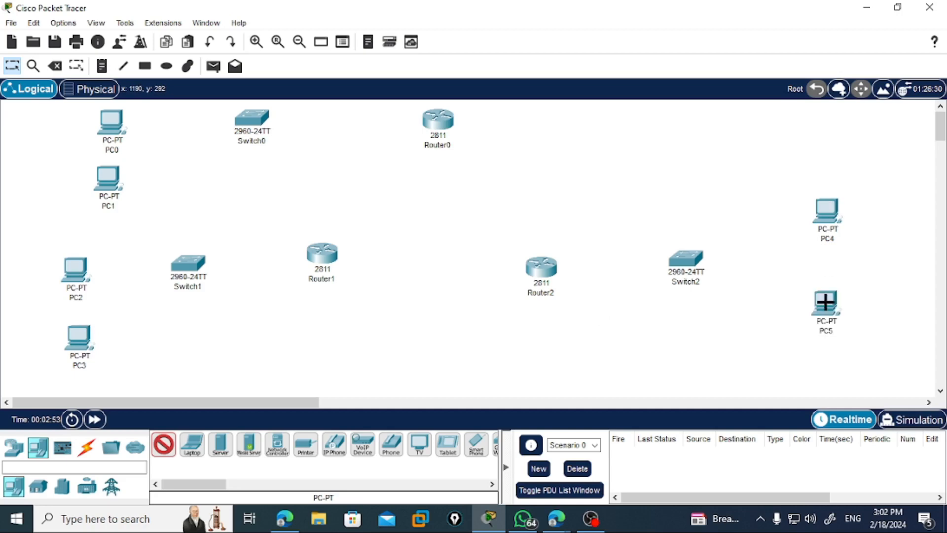
click(86, 448)
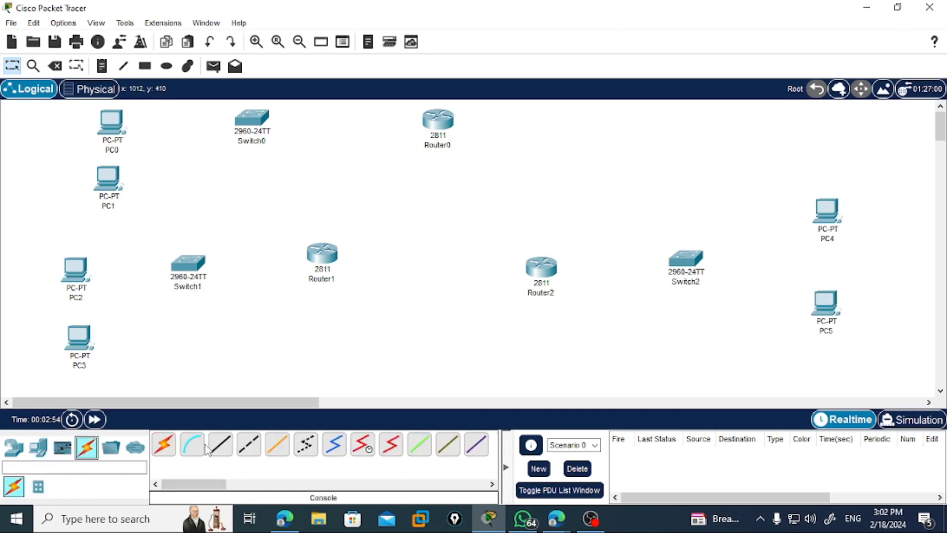
click(163, 444)
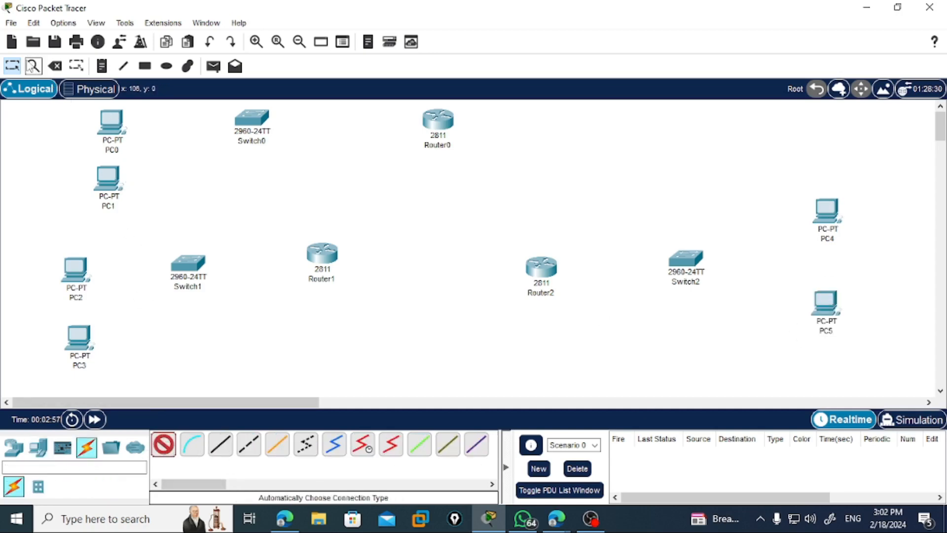
key(Escape)
Step: Install an NM-2FE2W module in Router0's empty network module slot and close its device window
click(444, 122)
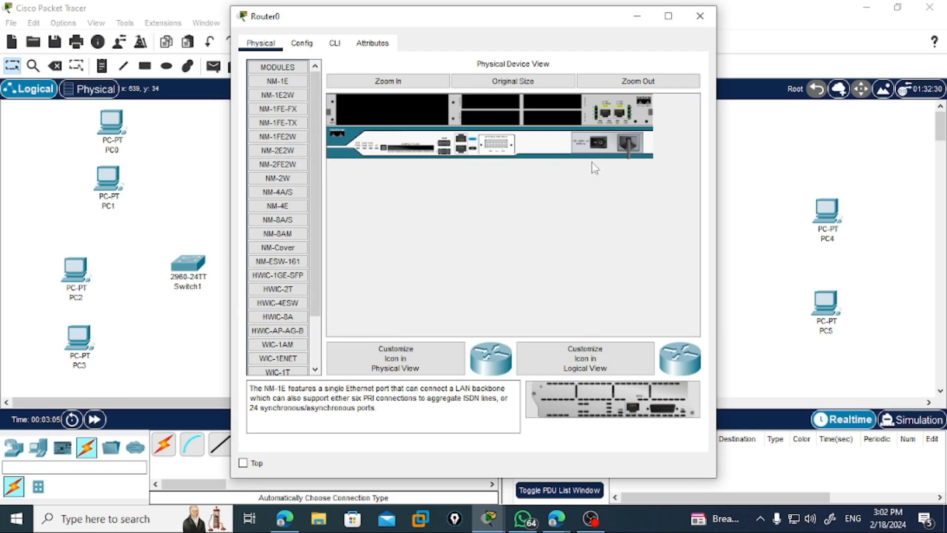
drag(298, 164, 419, 135)
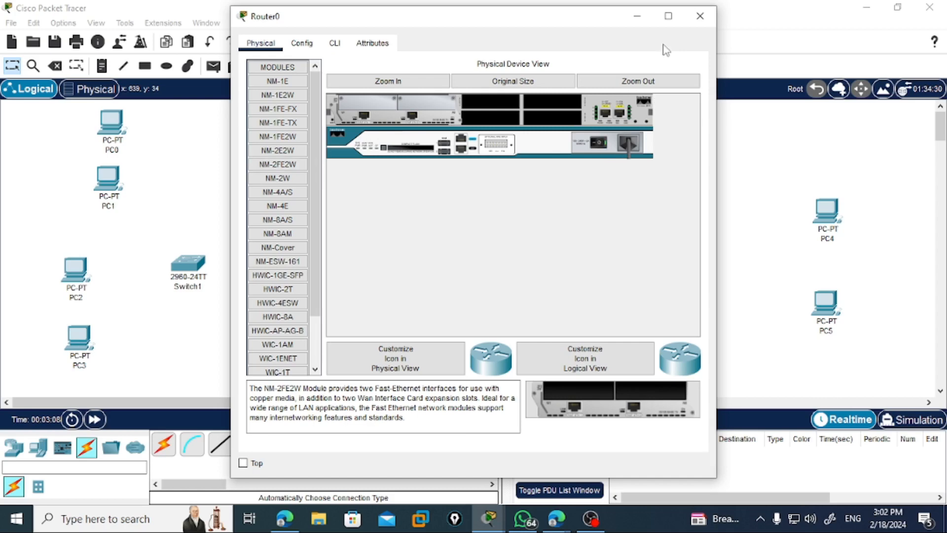
click(699, 16)
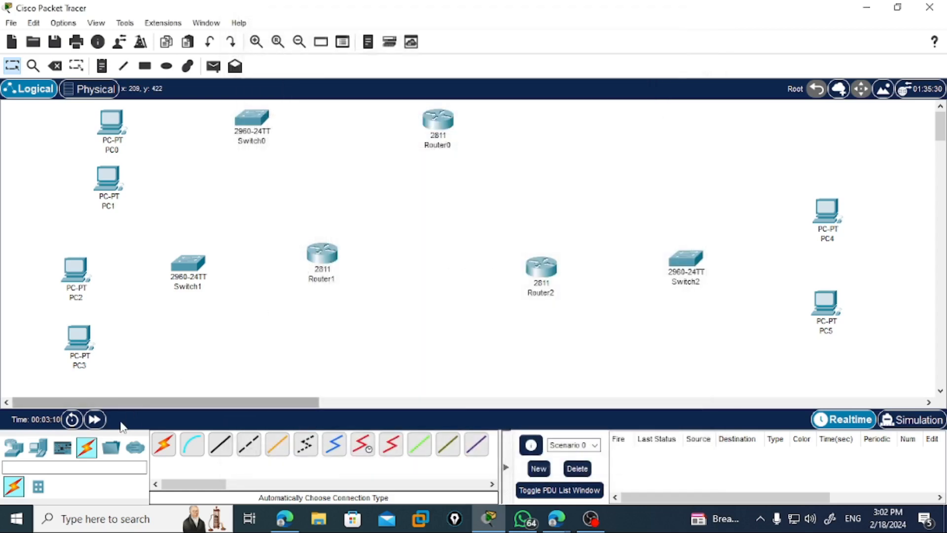
Step: Connect PC0 and PC1 to Switch0 and Switch0 to Router0 using the automatic connection type
click(163, 444)
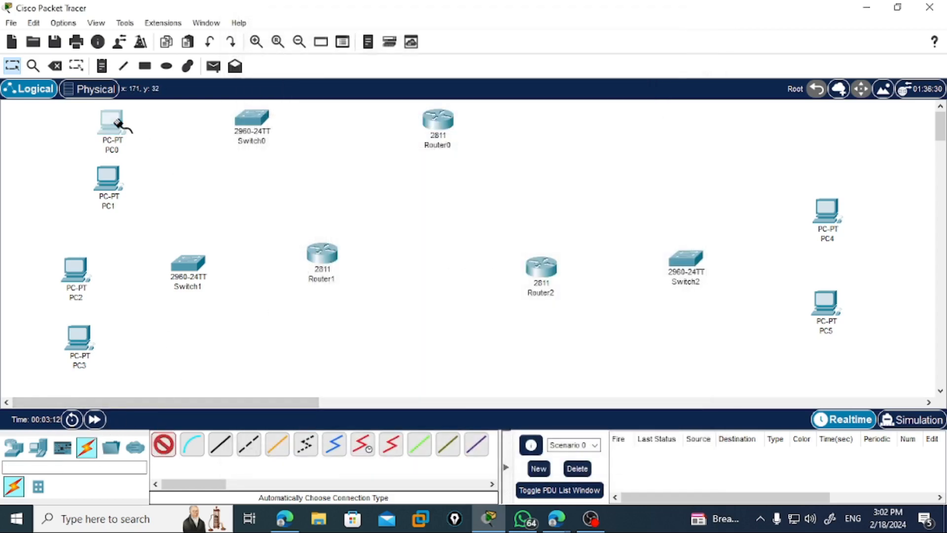
click(117, 123)
click(249, 117)
click(123, 174)
click(255, 117)
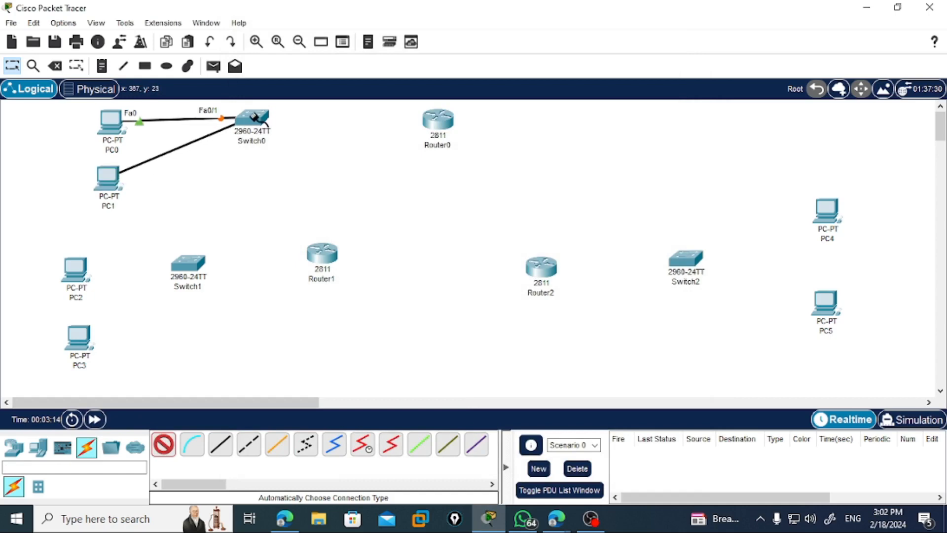
click(257, 118)
click(437, 121)
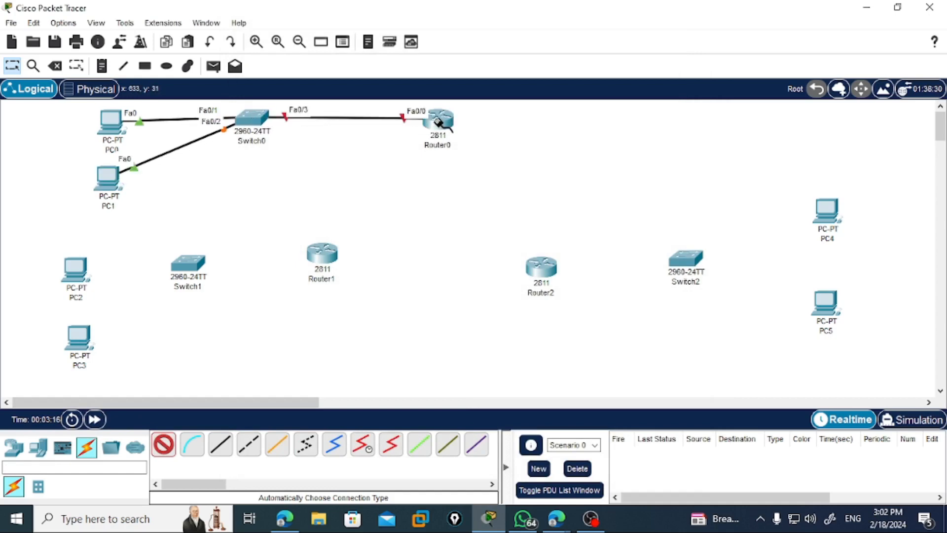
Step: Connect Router0 to Router1 and Router0 to Router2 with automatically chosen cables
click(438, 122)
click(326, 249)
click(437, 126)
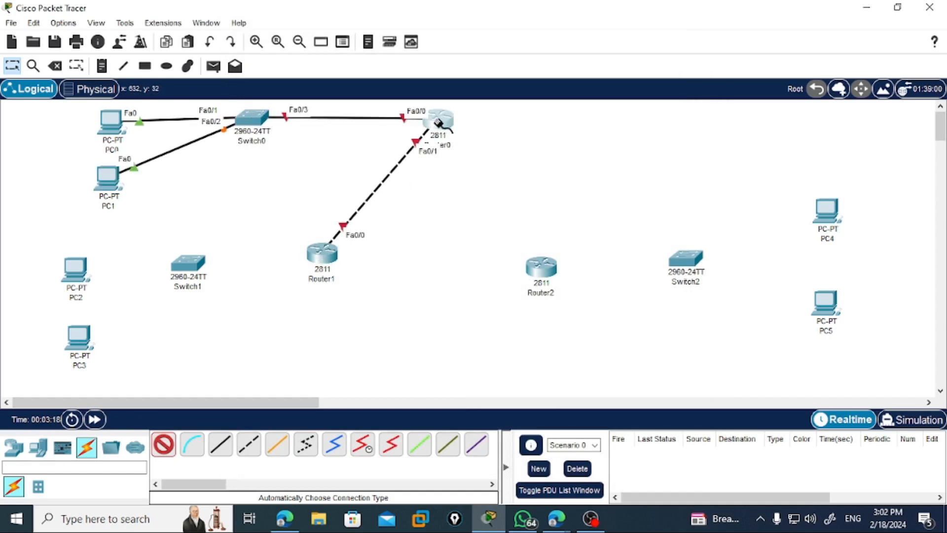
click(528, 266)
Step: Connect Router2 to Switch2, and Switch2 to PC4 and PC5, with automatically chosen cables
click(542, 266)
click(686, 259)
click(687, 258)
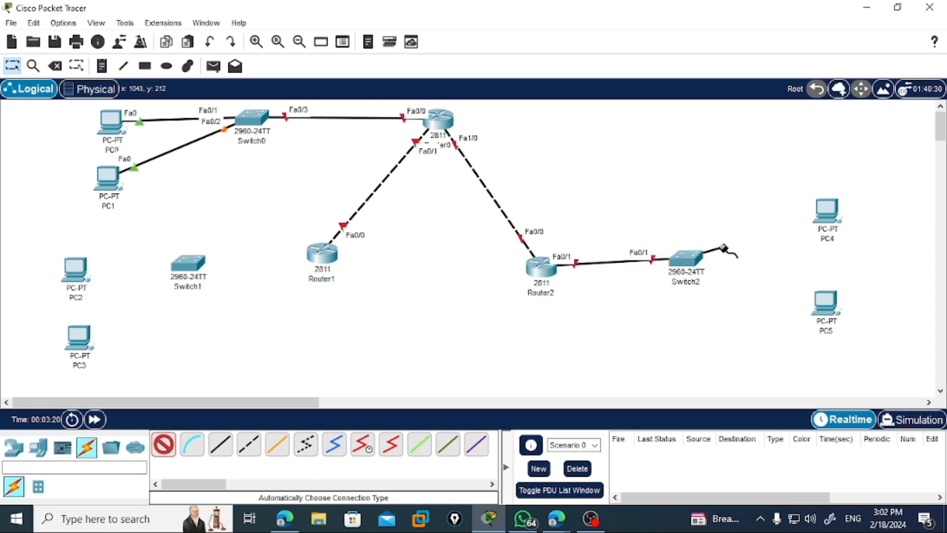
click(826, 211)
click(685, 258)
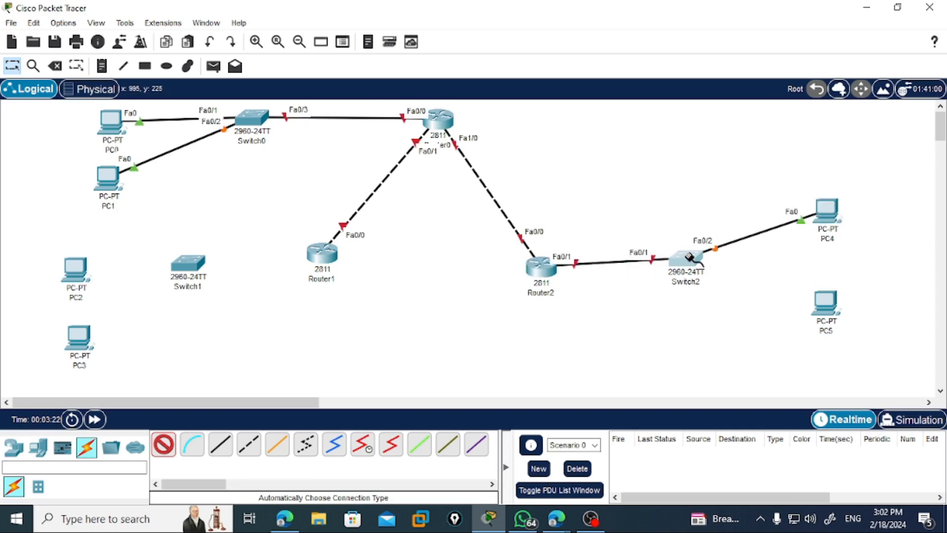
click(823, 309)
Step: Connect PC2 and PC3 to Switch1, and Switch1 to Router1, with automatically chosen cables
click(74, 268)
click(178, 268)
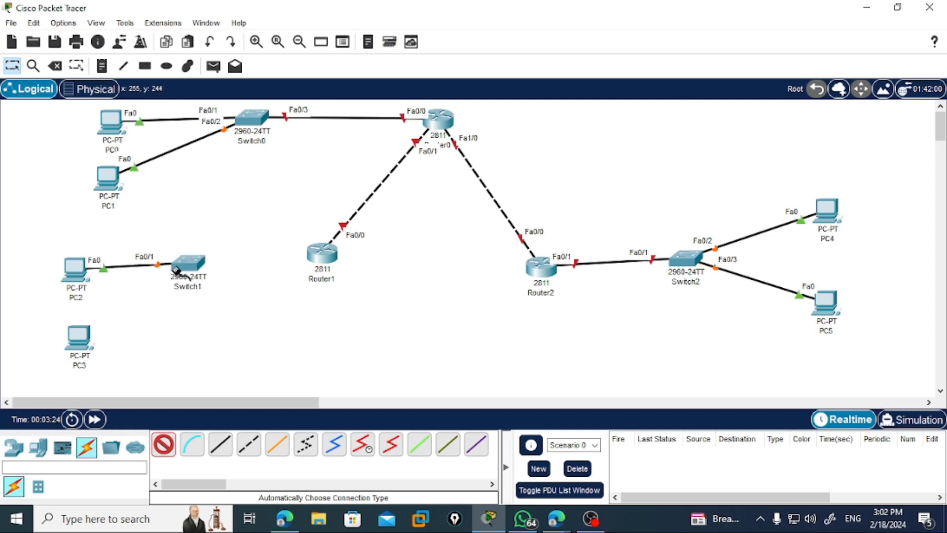
click(84, 340)
click(186, 266)
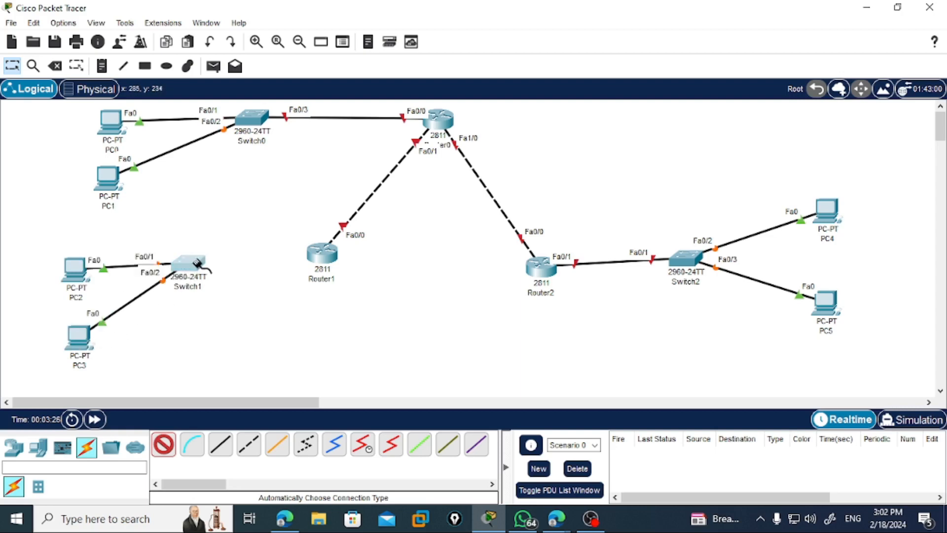
click(197, 263)
click(322, 253)
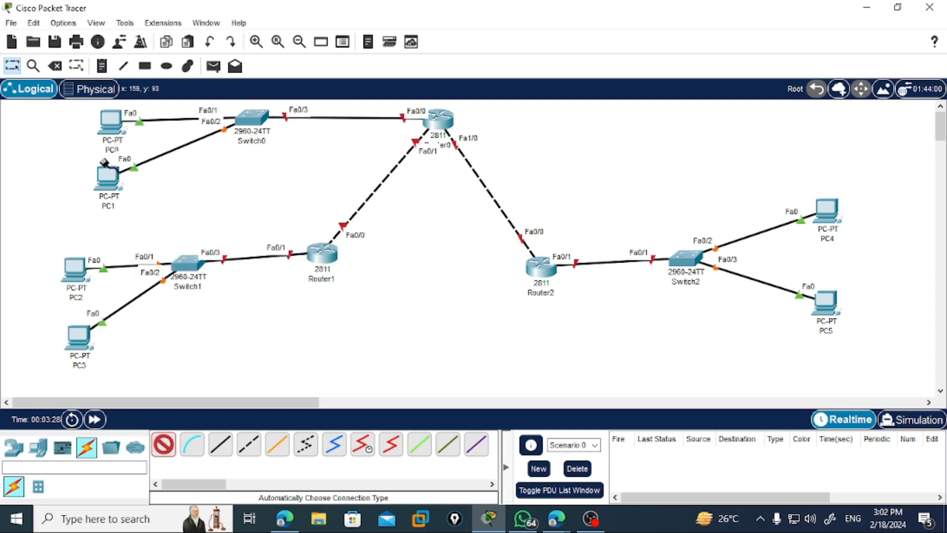
Step: Add network notes 172.16.0.0/24 beside Switch0, 172.16.1.0/24 below Switch1 and 172.16.2.0/24 below Switch2
click(102, 65)
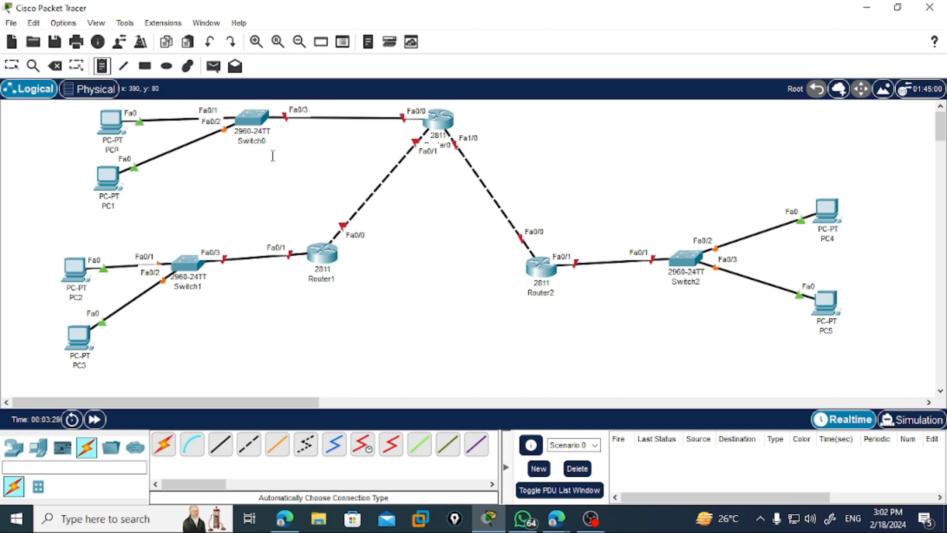
click(275, 134)
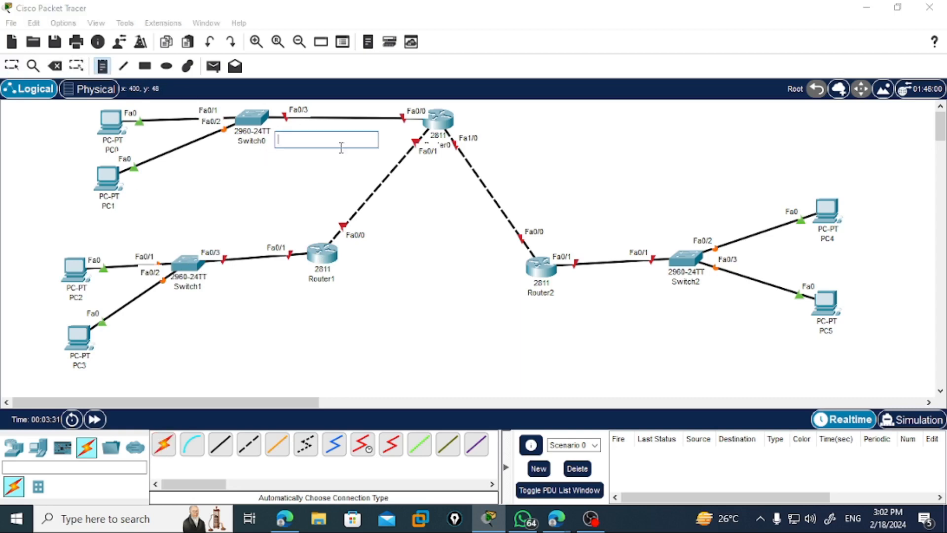
text(172.16.0.0/24)
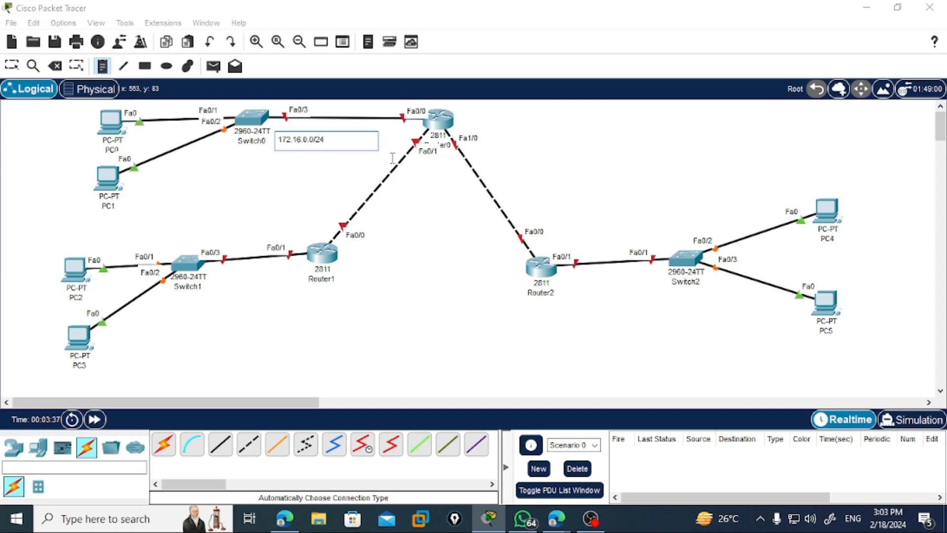
click(205, 309)
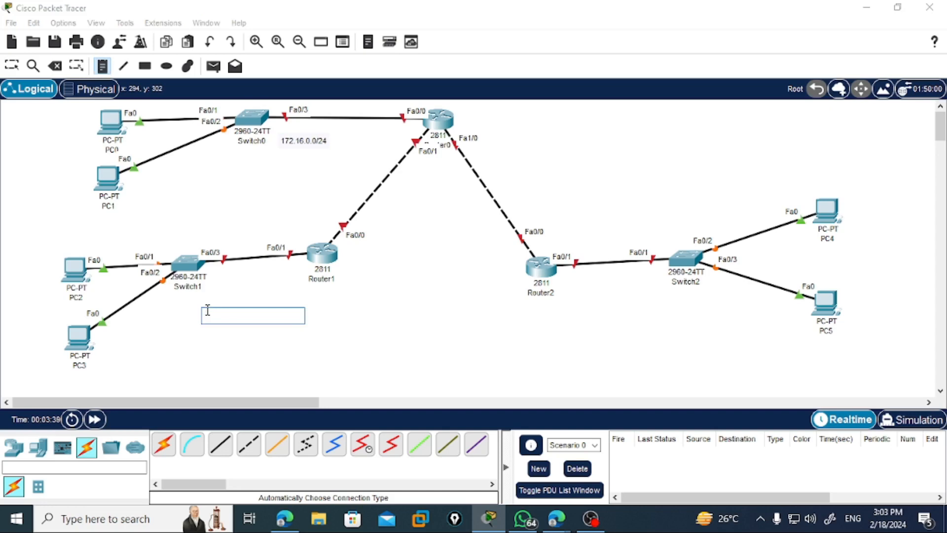
text(172.16.1.)
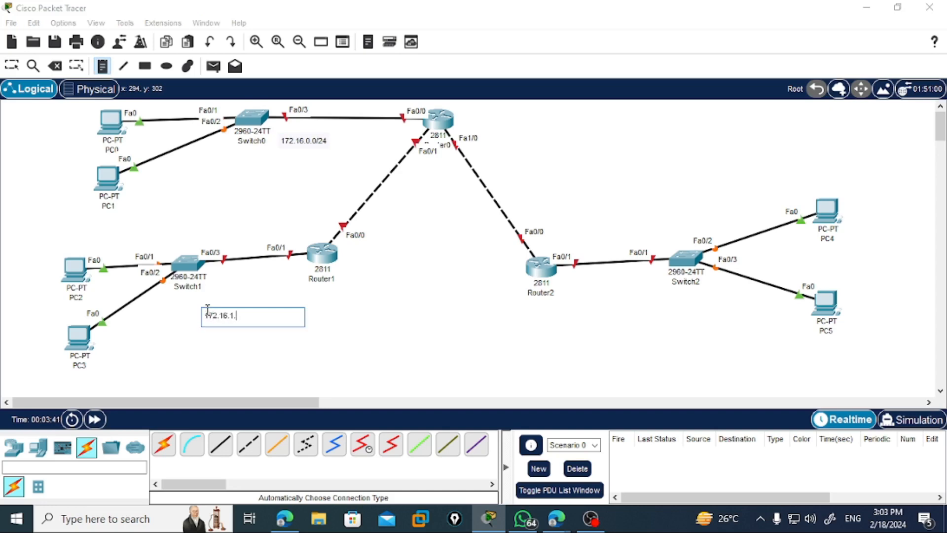
text(0/24)
click(652, 331)
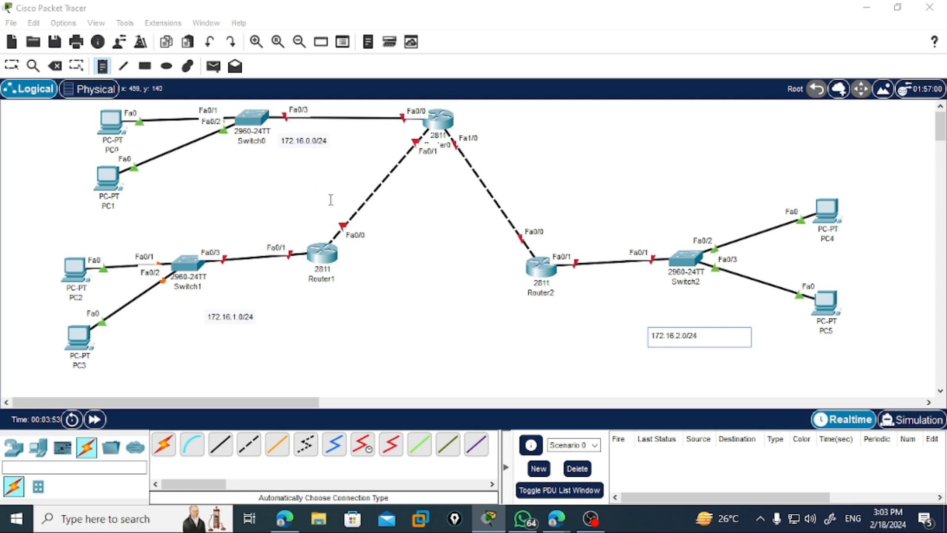
Step: Label the Router0–Router1 link 203.0.113.0/32 and the Router0–Router2 link 203.0.113.4/30 with text notes
click(371, 207)
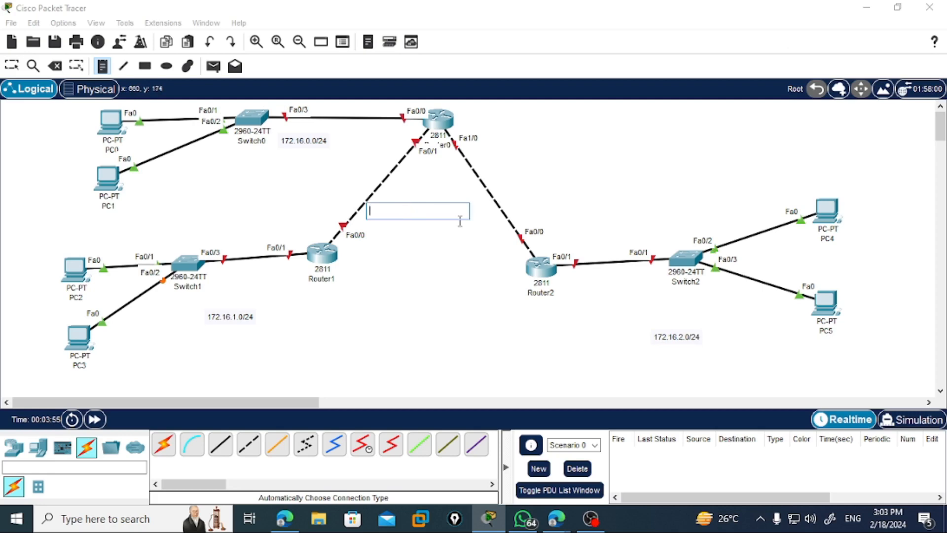
text(203.0.113.0/32)
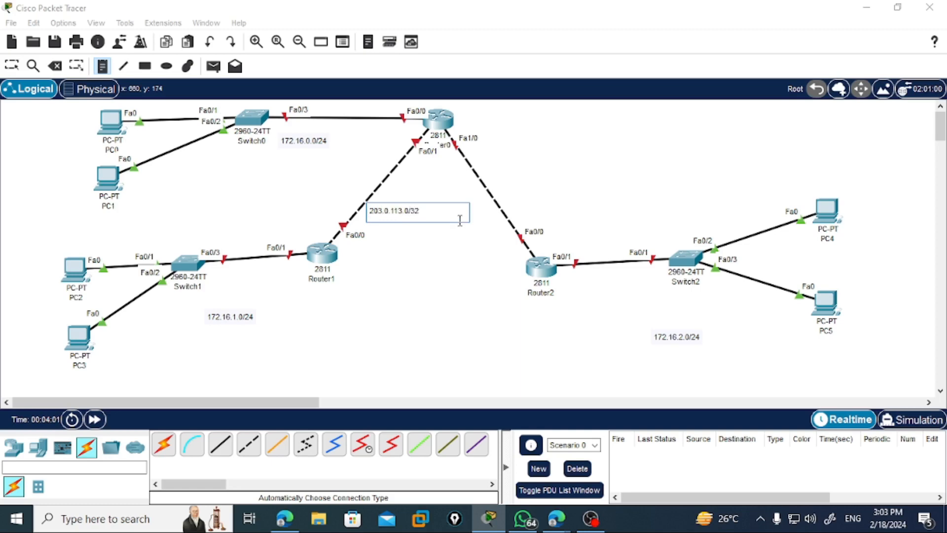
click(512, 181)
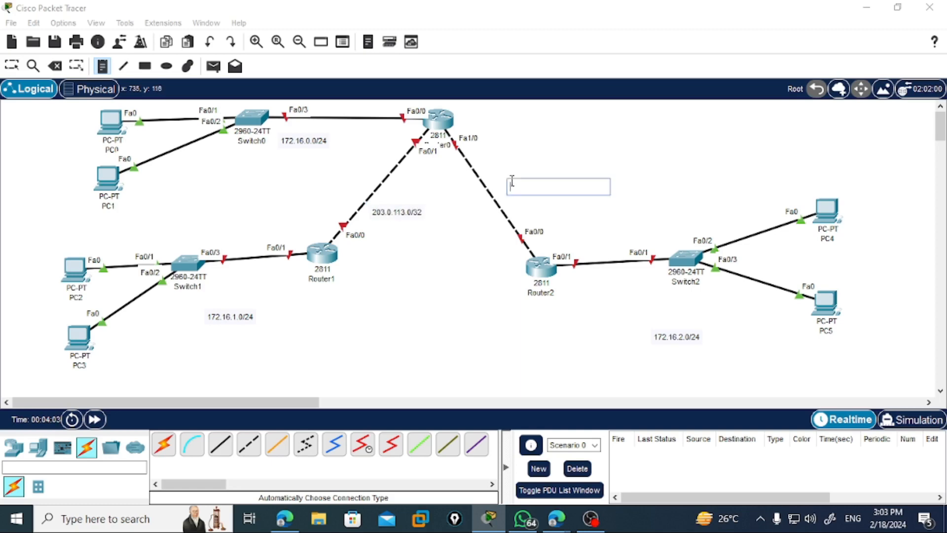
text(203.0.113.4.)
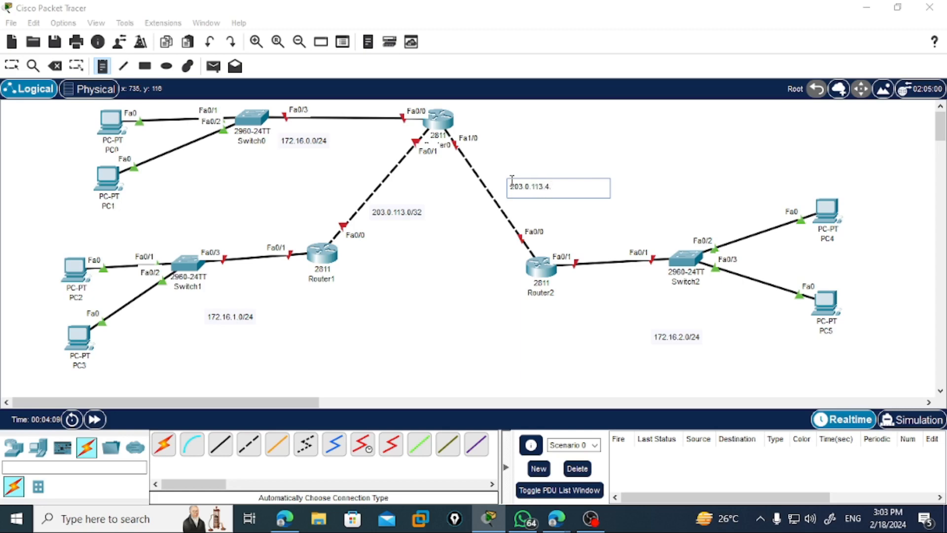
key(BackSpace)
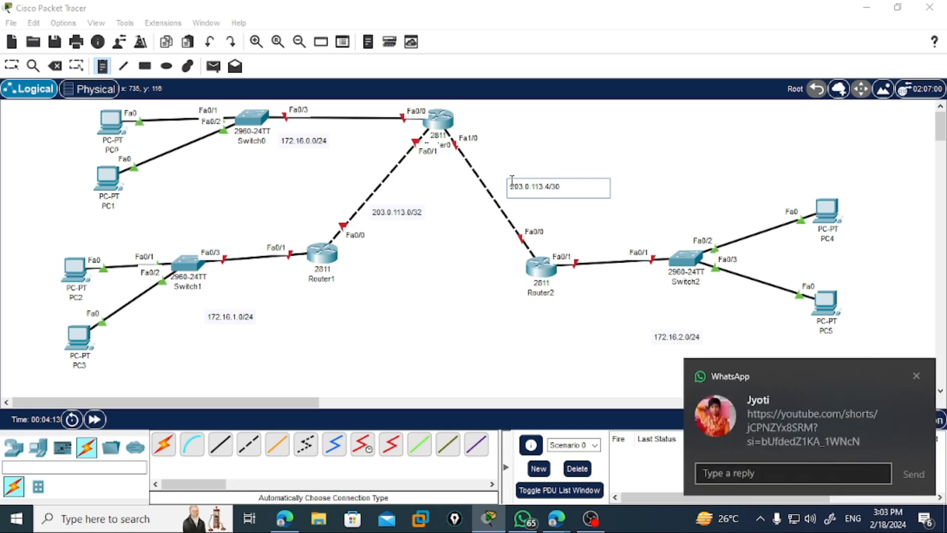
click(917, 376)
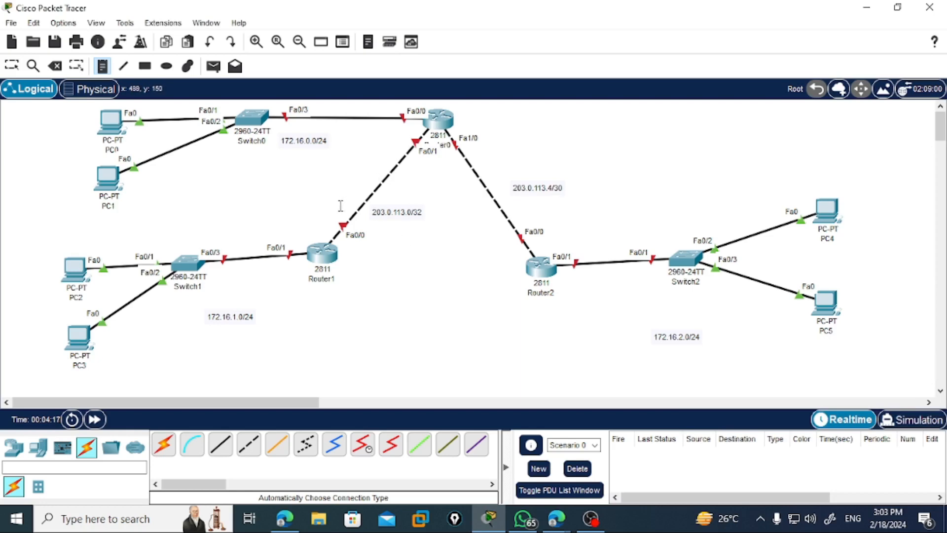
Step: Add host-address notes to the router links: .1 and .5 at Router0, .2 at Router1 and .6 at Router2
click(399, 137)
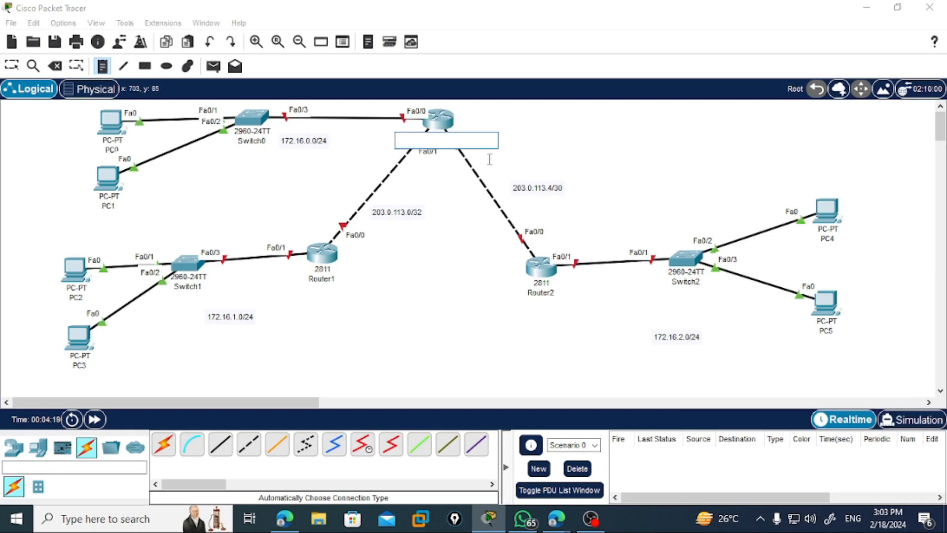
text(.1)
click(321, 215)
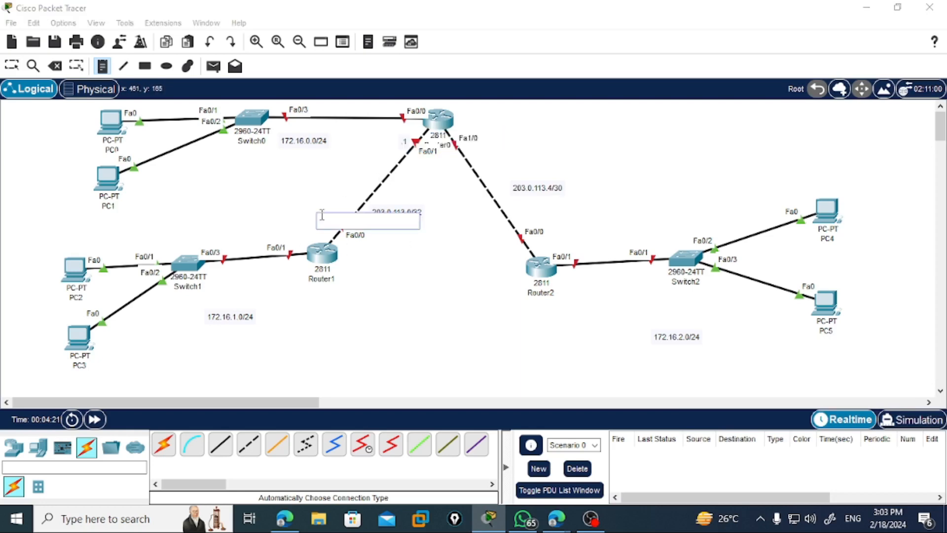
text(T)
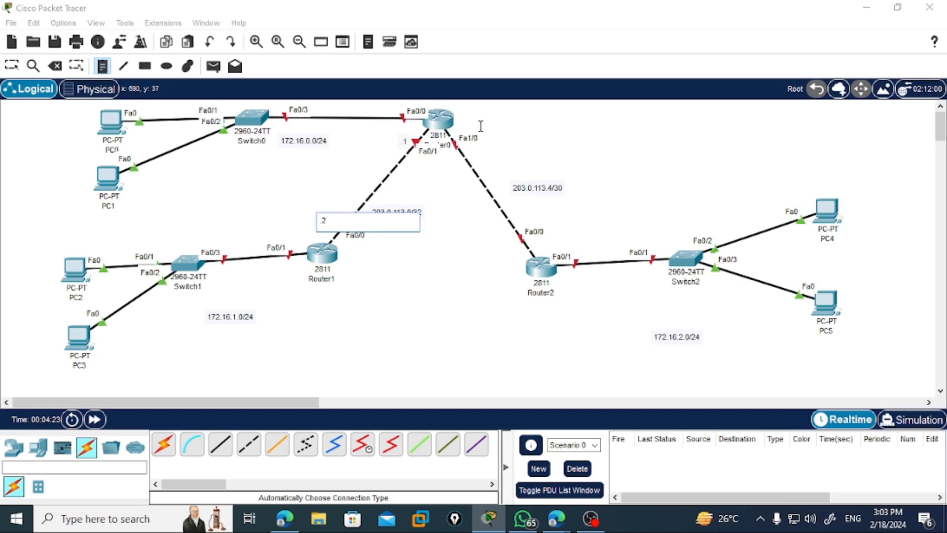
click(480, 126)
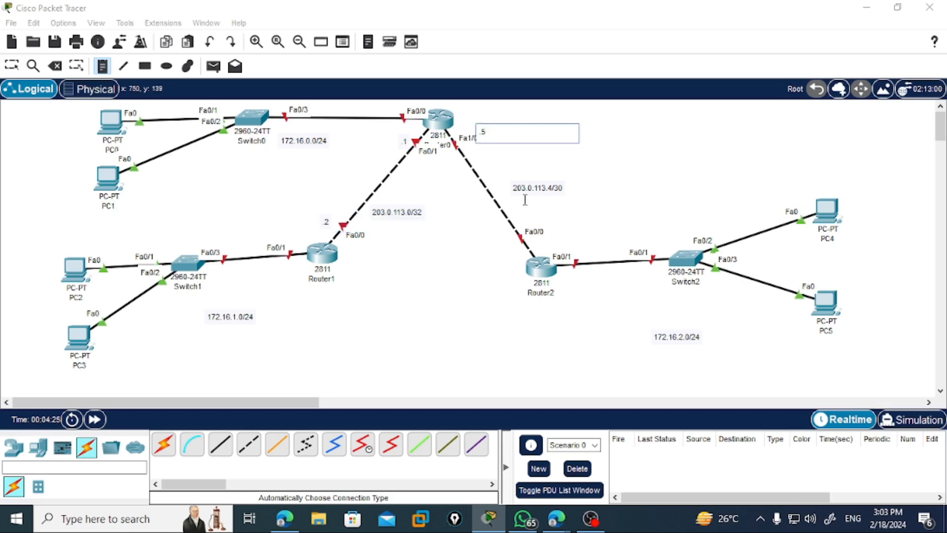
click(555, 227)
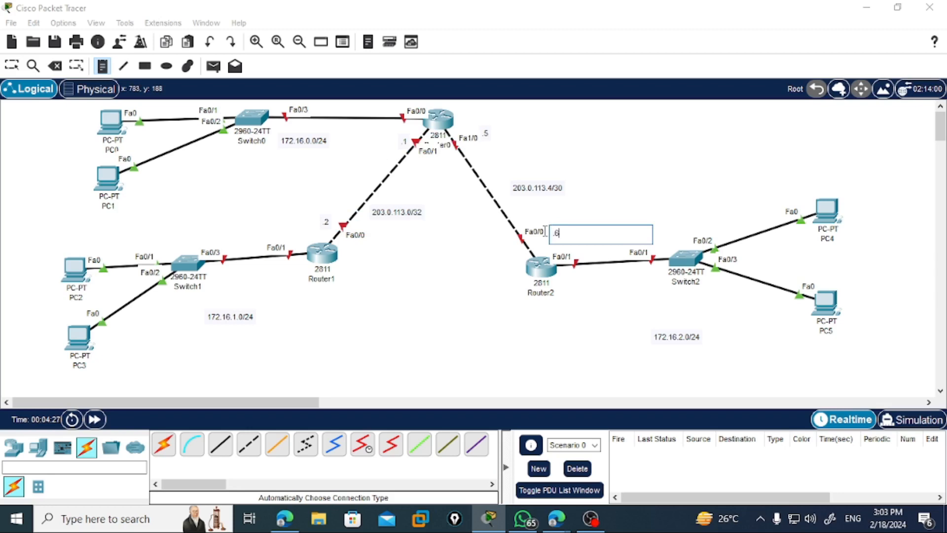
Step: Add a .254 note beside the LAN interface of each of Router2, Router1 and Router0
click(570, 279)
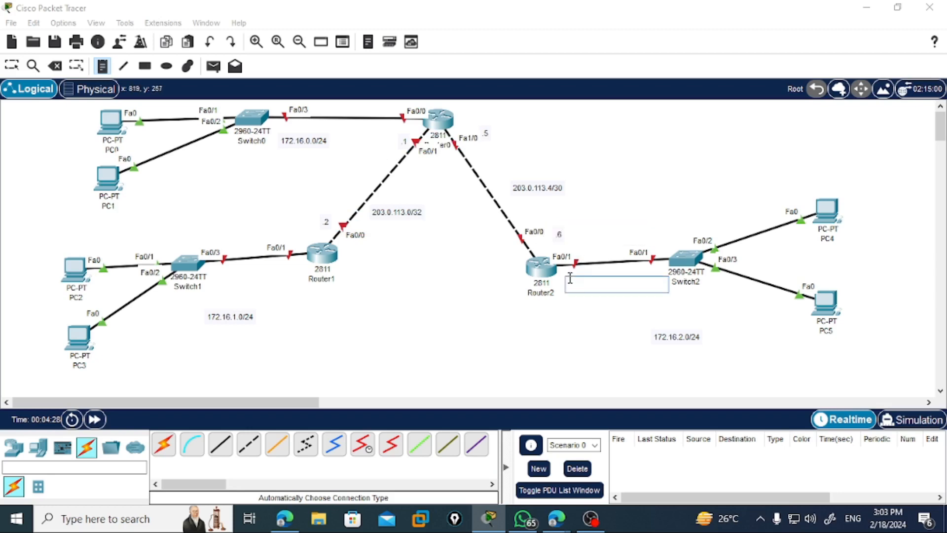
text(.254)
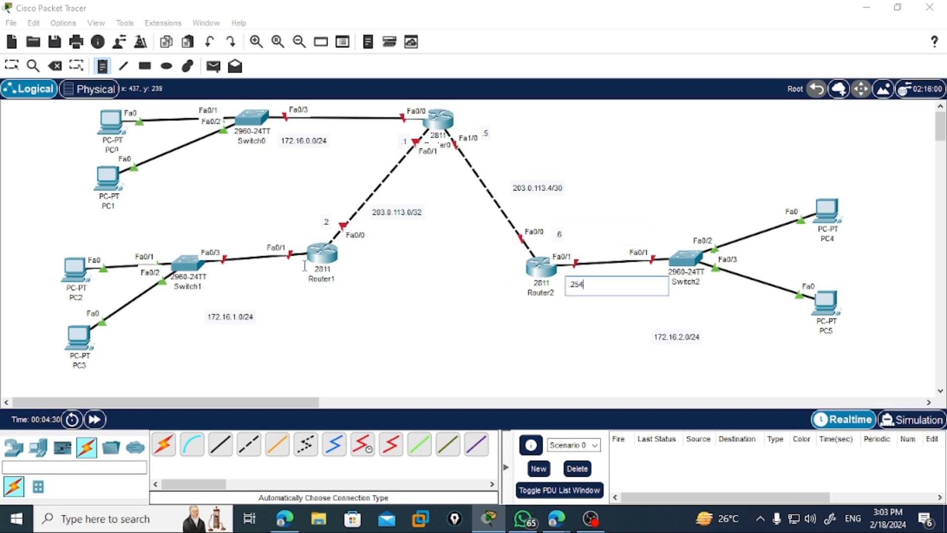
click(280, 267)
text(.254)
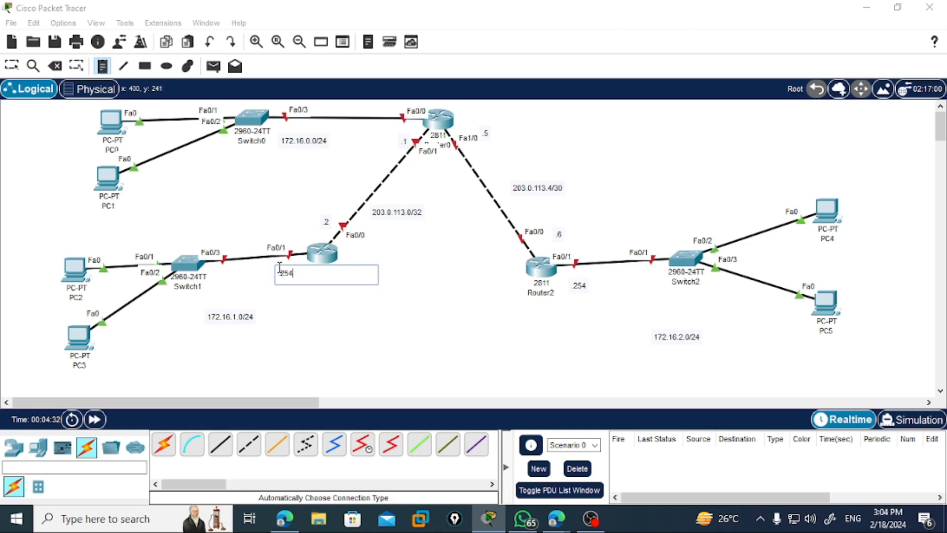
click(390, 102)
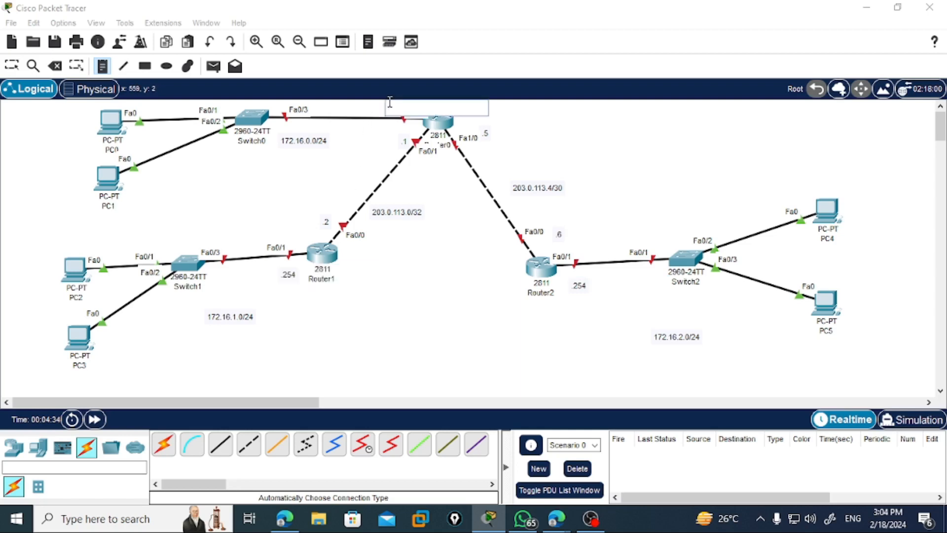
text(.254)
Step: Add host-address notes .1 beside PC0, PC2 and PC4, and .2 beside PC1, PC3 and PC5
click(65, 116)
text(.1)
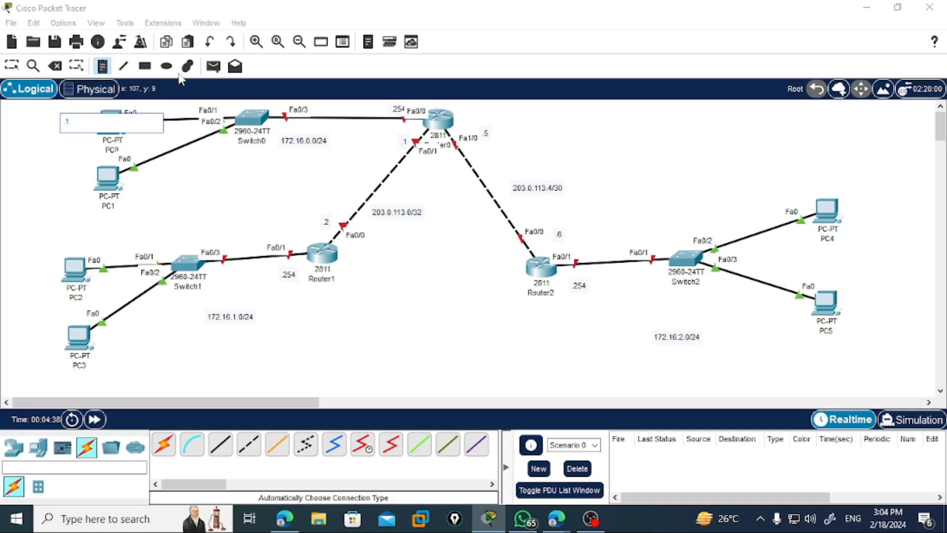
click(63, 178)
text(.2)
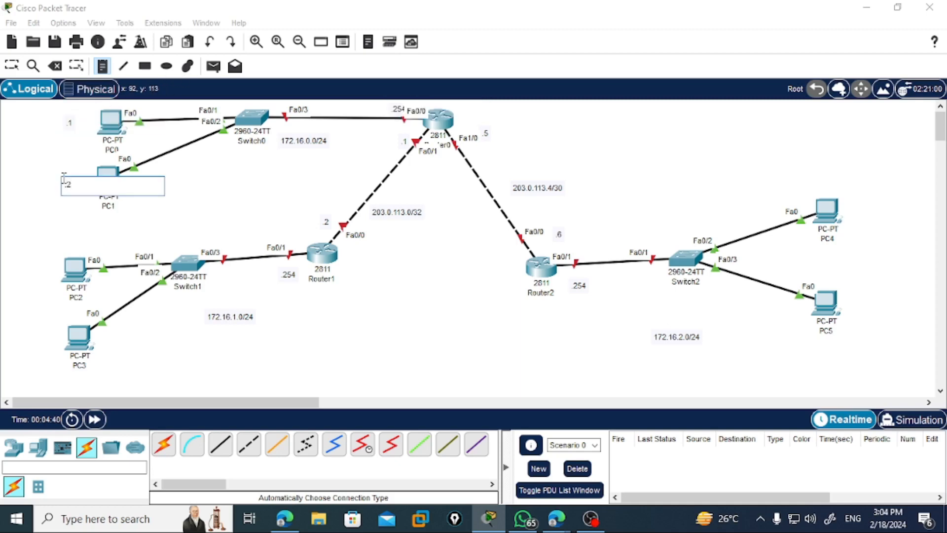
click(37, 263)
text(.1)
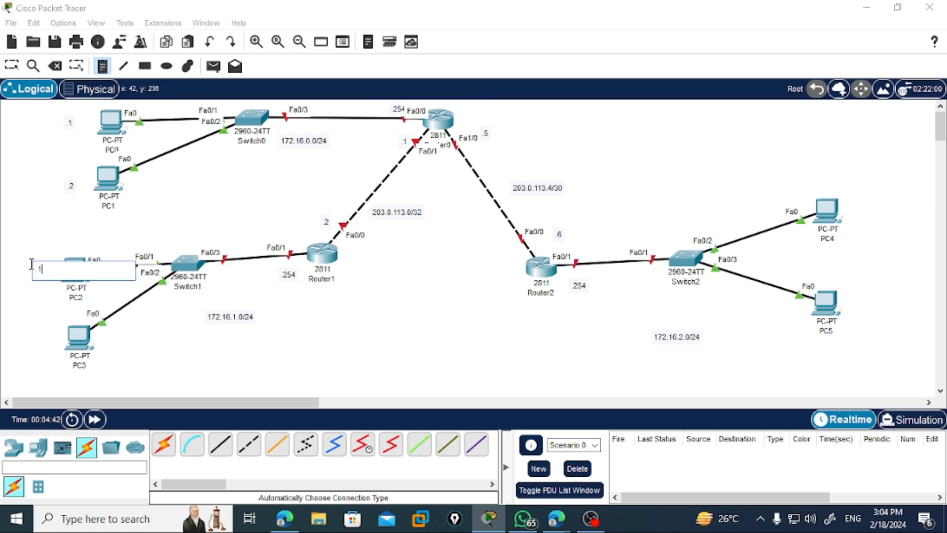
click(31, 337)
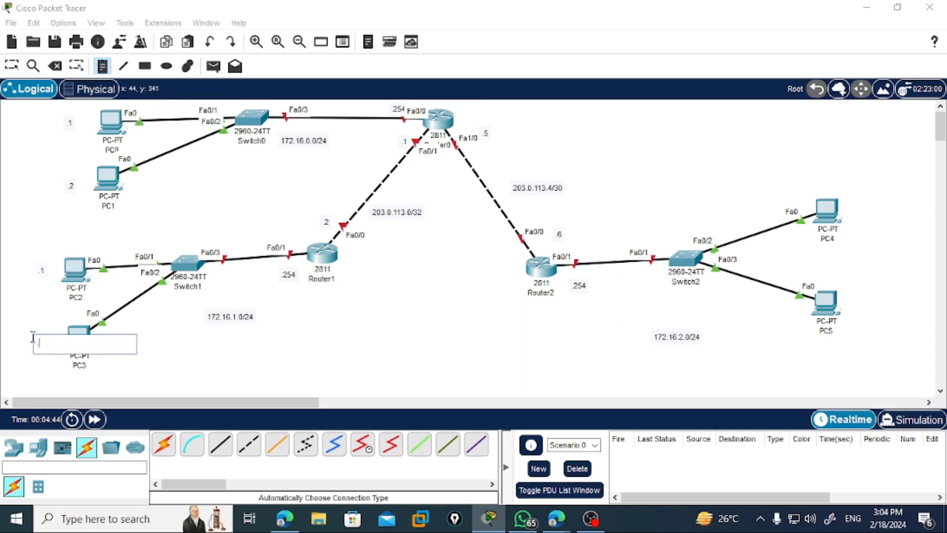
text(.2)
click(871, 203)
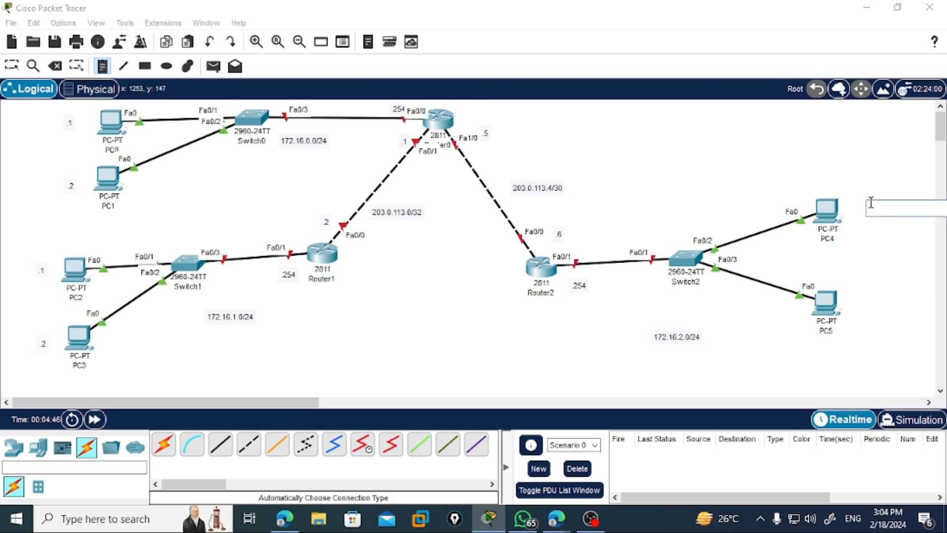
text(.1)
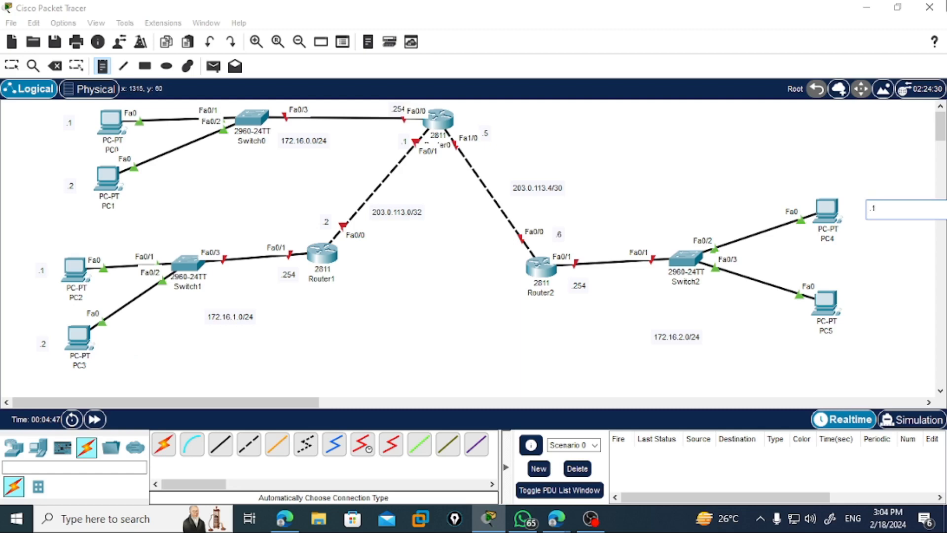
click(871, 297)
text(.2)
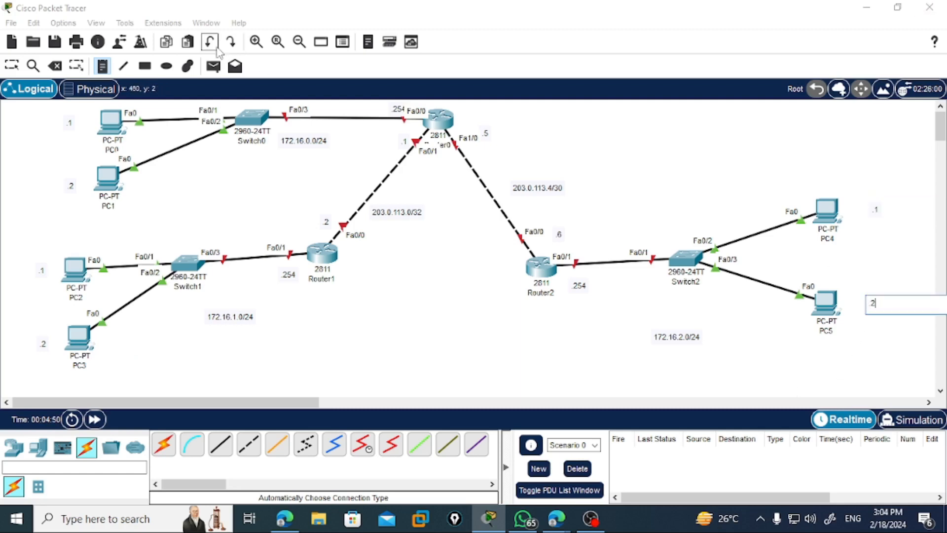
Step: Open PC0's IP configuration and set its static IPv4 address to 172.16.0.1
click(12, 66)
click(111, 121)
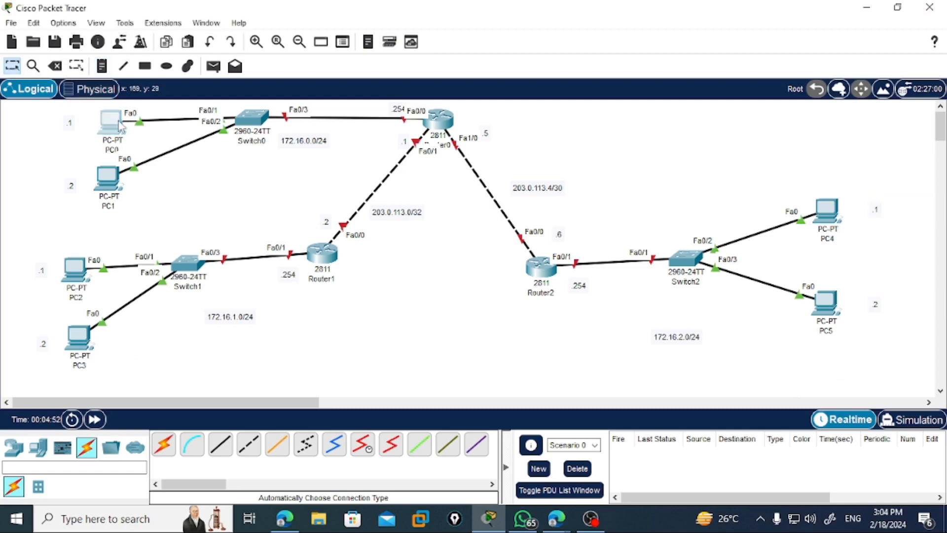
drag(332, 16, 500, 33)
click(510, 60)
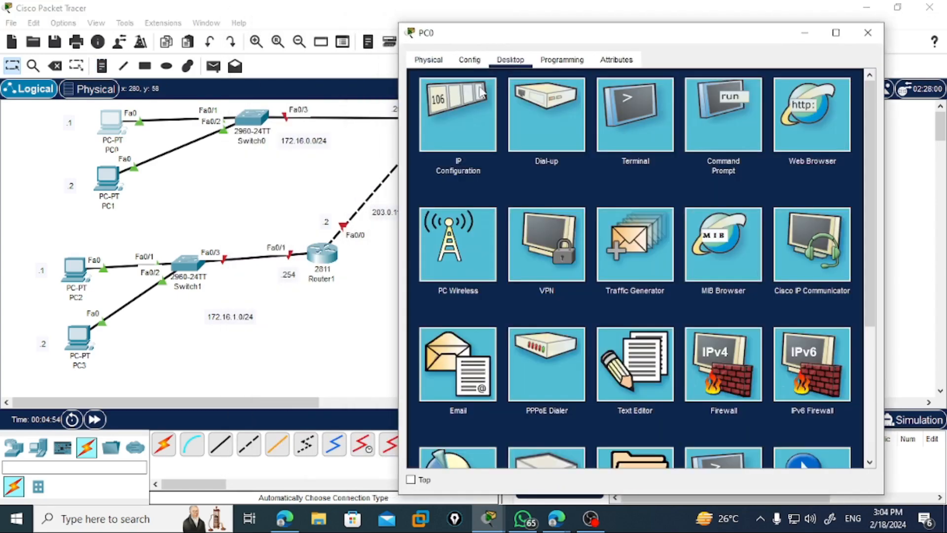
click(493, 148)
click(575, 157)
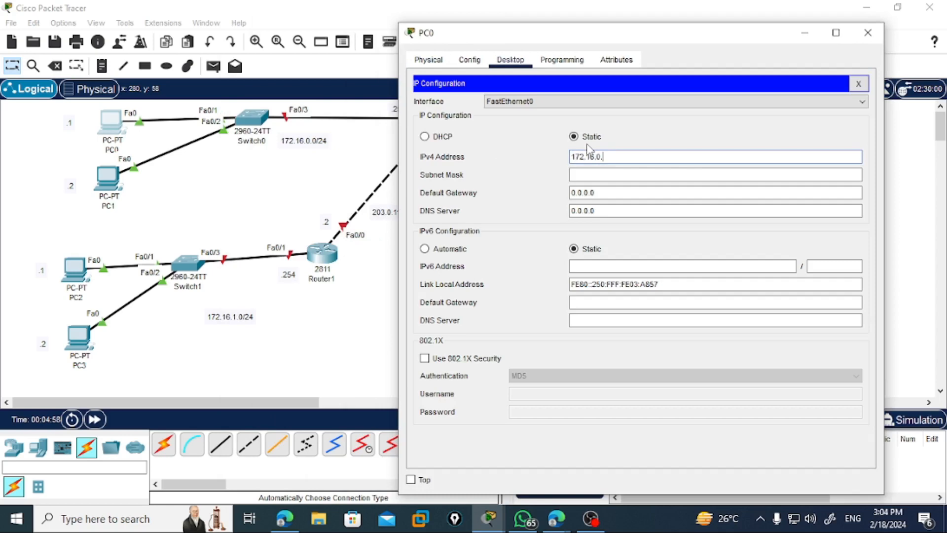
Step: Set PC0's subnet mask to 255.255.255.0 and default gateway to 172.16.0.254, and close its window
click(631, 172)
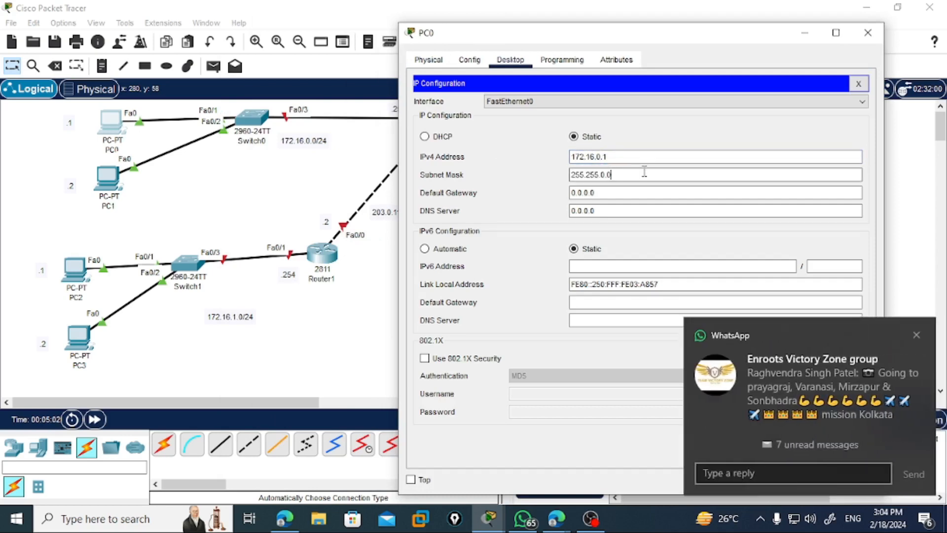
click(917, 335)
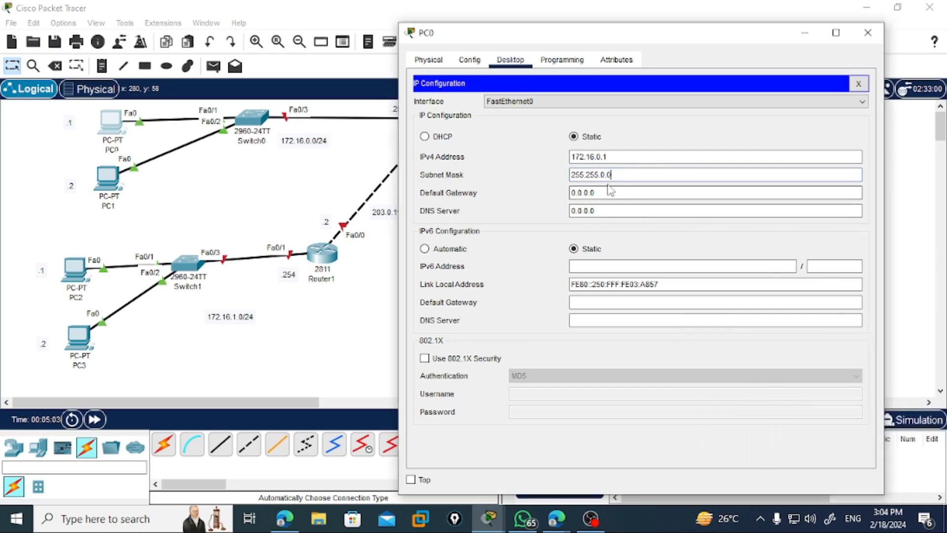
key(Left)
drag(641, 191, 482, 171)
text(172.16.)
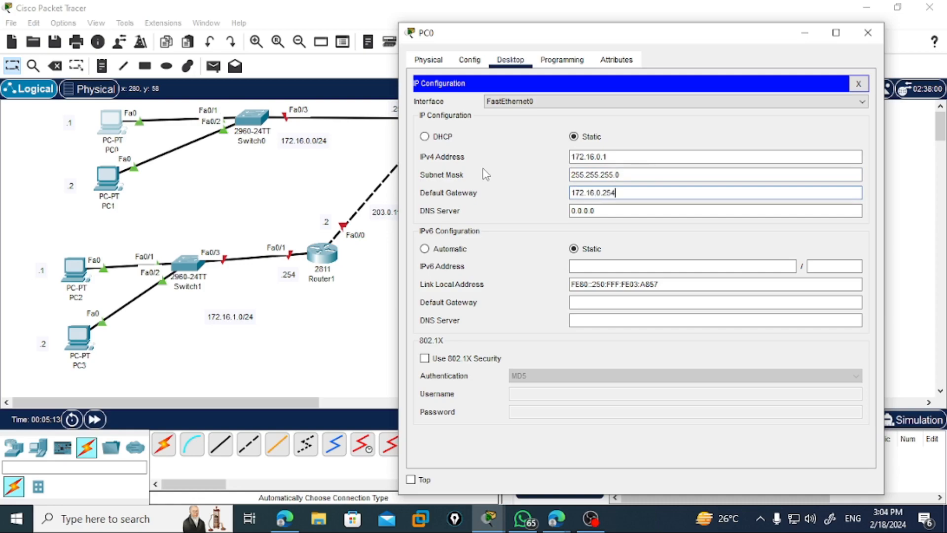
click(859, 83)
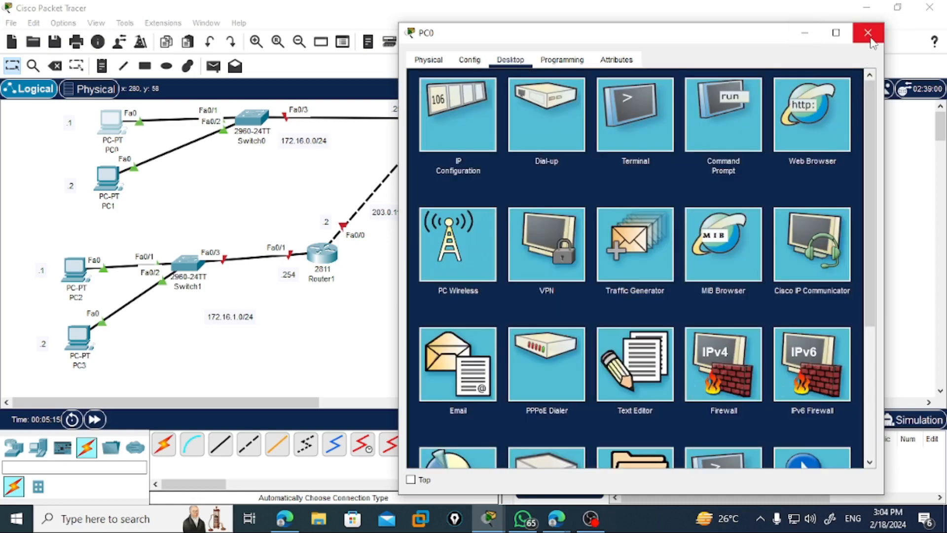
click(870, 34)
Step: Configure PC1 with IPv4 address 172.16.0.2, subnet mask 255.255.255.0 and default gateway 172.16.0.254
click(107, 177)
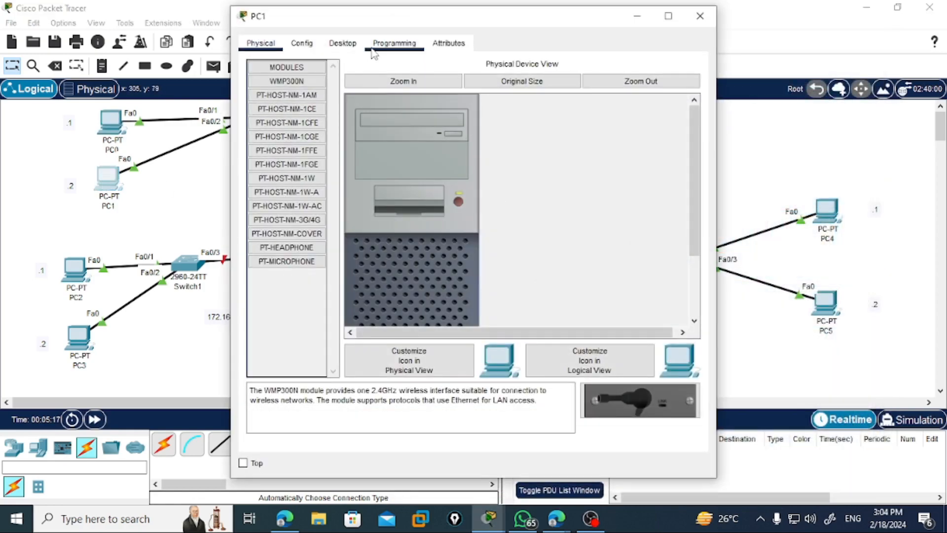
click(343, 44)
click(296, 94)
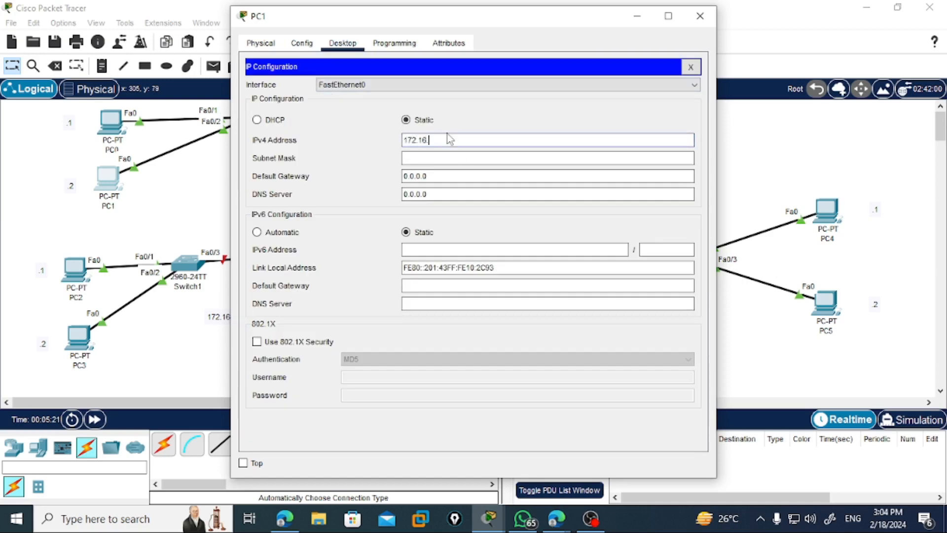
click(470, 157)
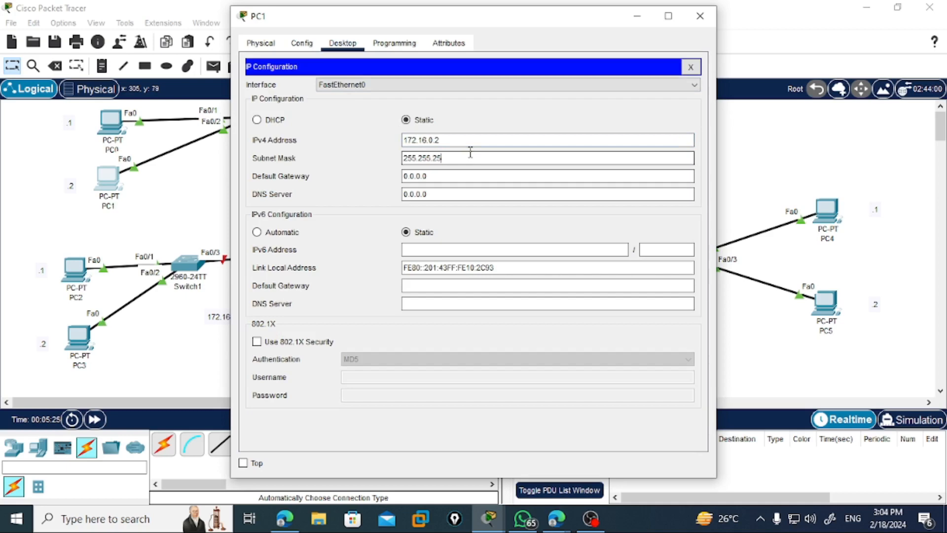
drag(425, 176, 351, 175)
text(172.16.0.254)
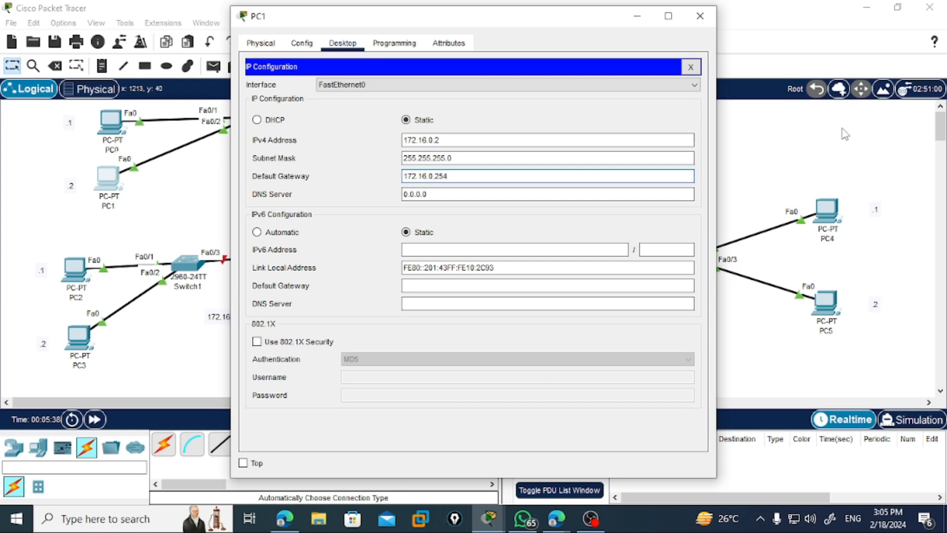
click(691, 66)
click(700, 16)
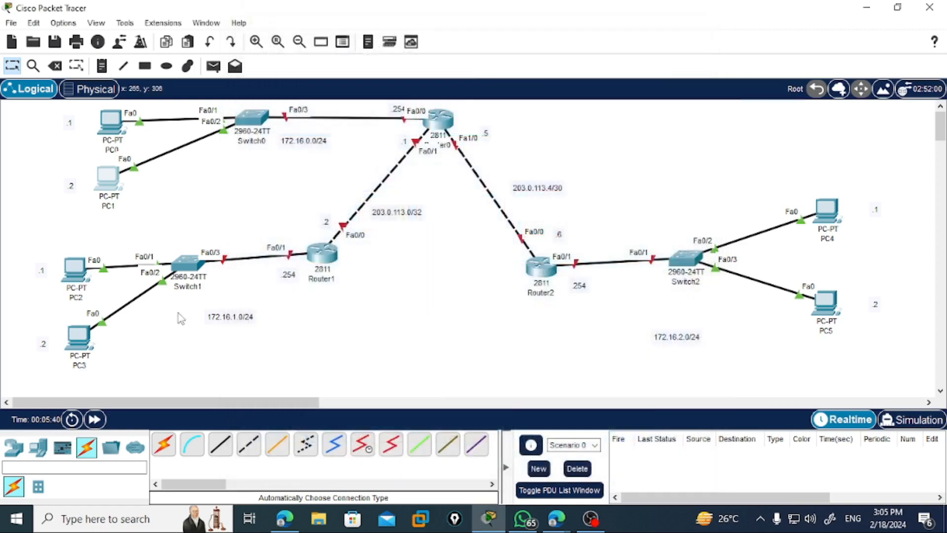
Step: Configure PC2 with IPv4 address 172.16.1.1, subnet mask 255.255.255.0 and default gateway 172.16.1.254
click(74, 269)
click(345, 49)
click(297, 85)
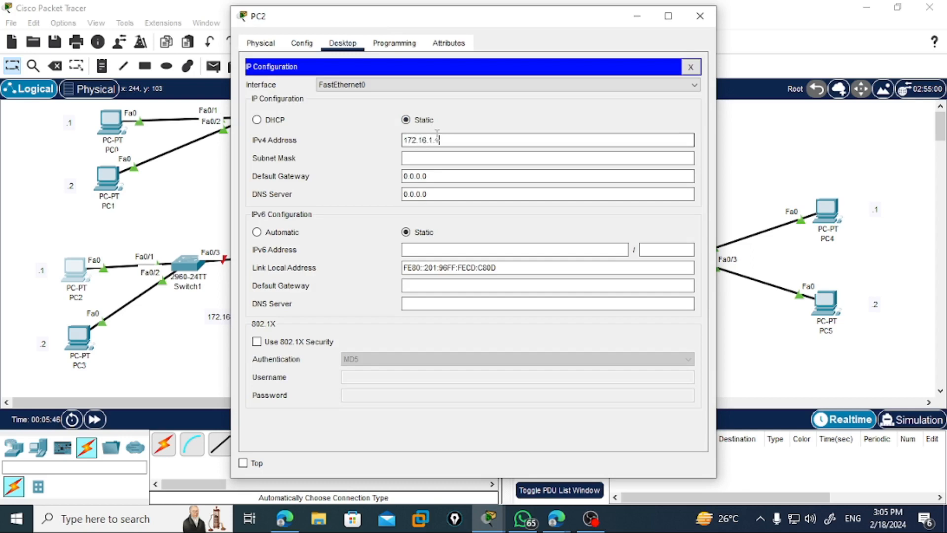
click(466, 158)
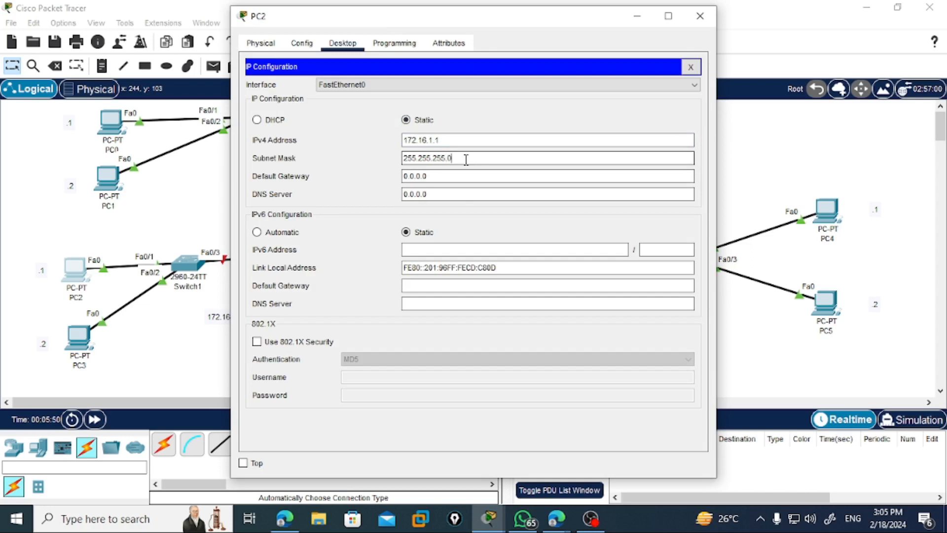
drag(459, 174, 316, 163)
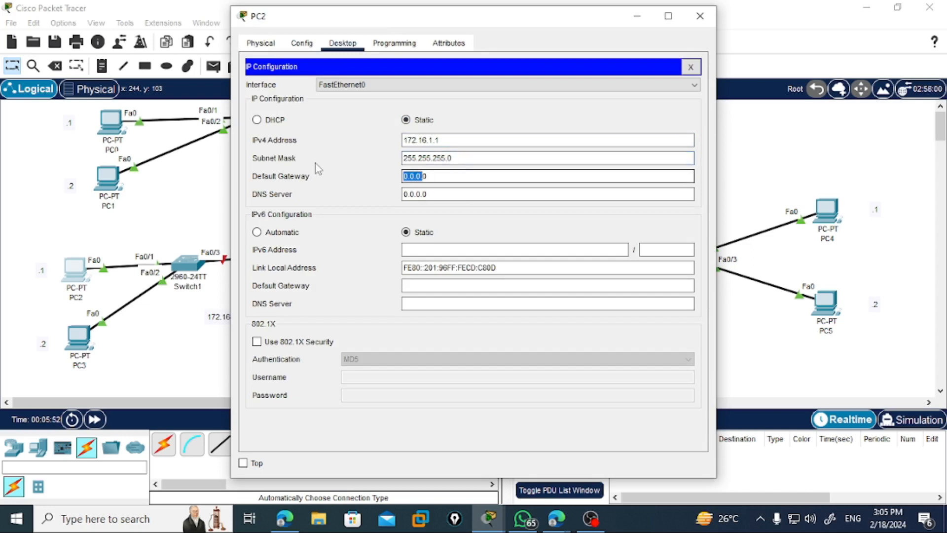
text(172.16.1.254)
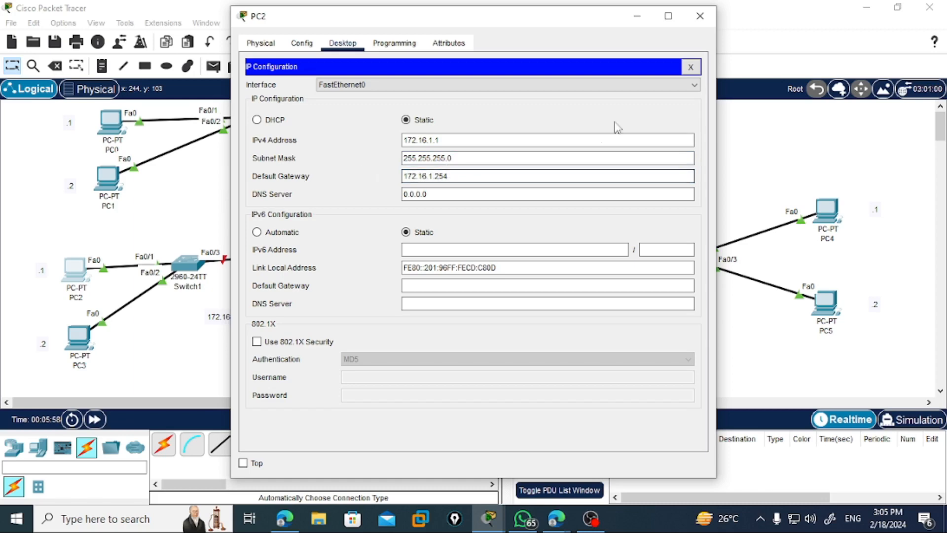
click(694, 67)
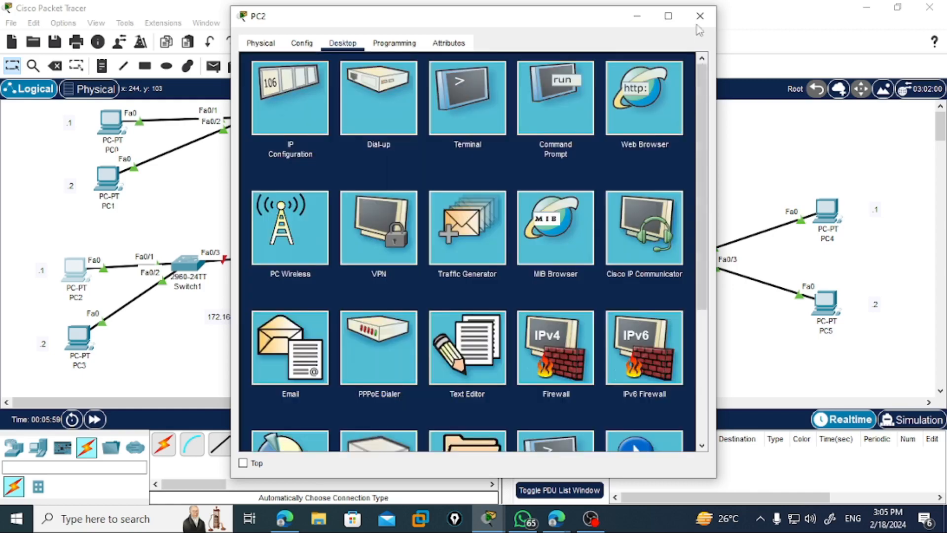
click(701, 15)
Step: Open PC3's IP configuration and set its static IPv4 address to 172.16.1.2 with subnet mask 255.255.255.0
click(81, 337)
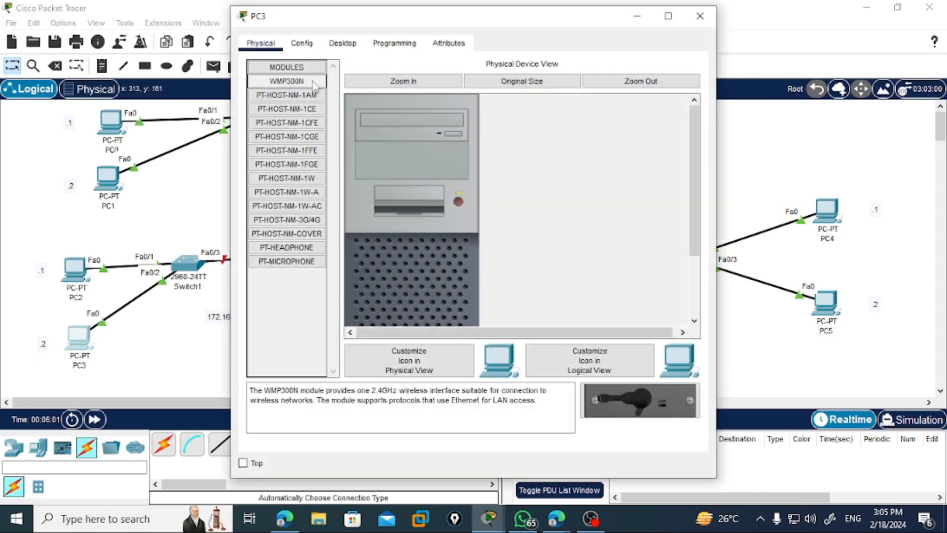
click(343, 43)
click(331, 88)
click(407, 140)
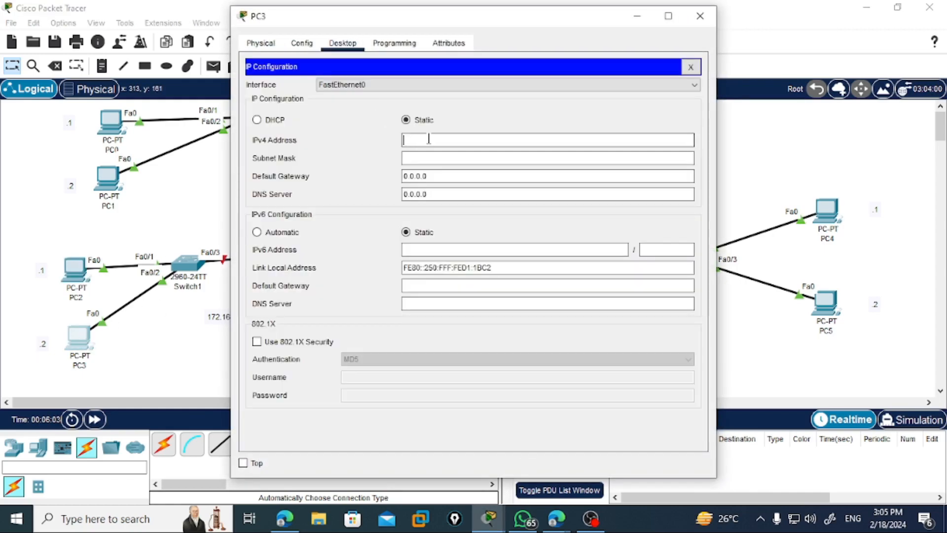
text(172.16.1.2)
click(451, 159)
key(BackSpace)
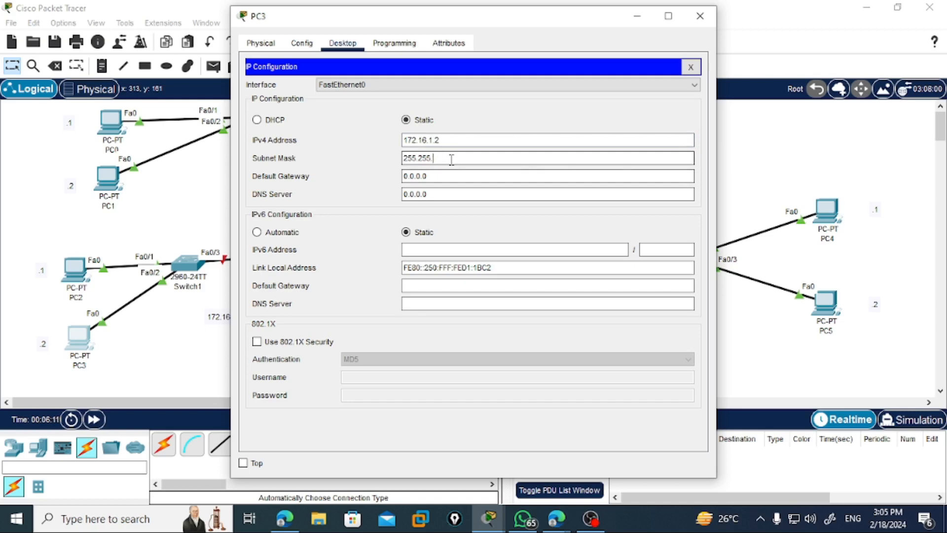
text(255.0)
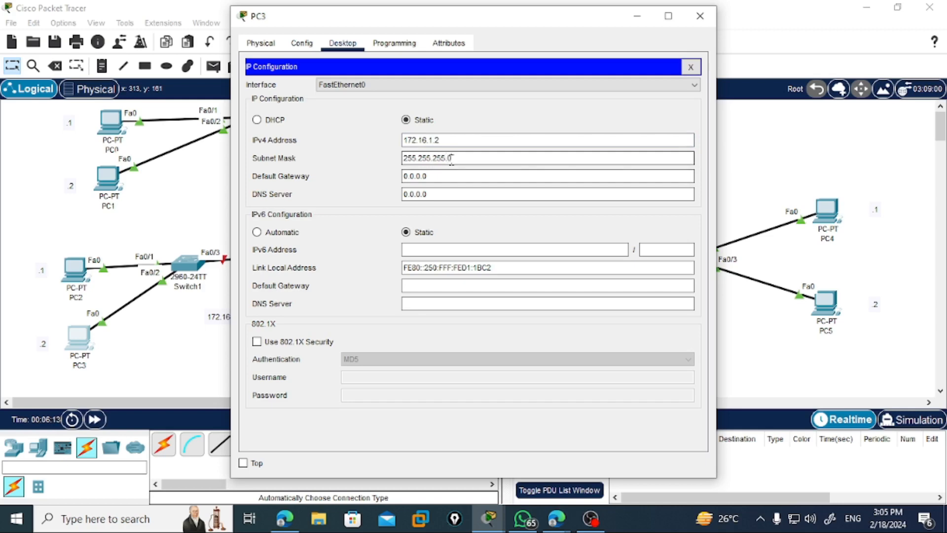
Step: Set PC3's default gateway to 172.16.1.254 and close its window
click(442, 177)
key(BackSpace)
key(BackSpace)
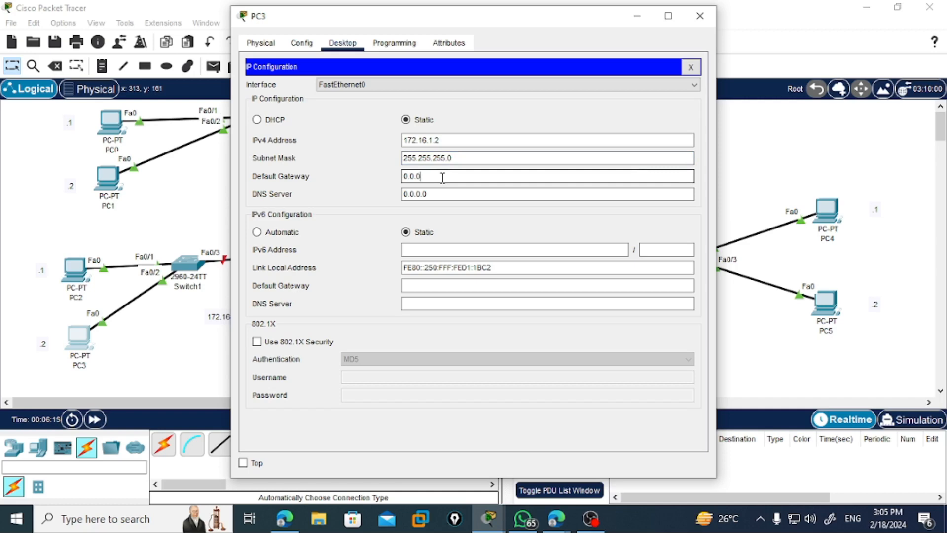
key(BackSpace)
text(17)
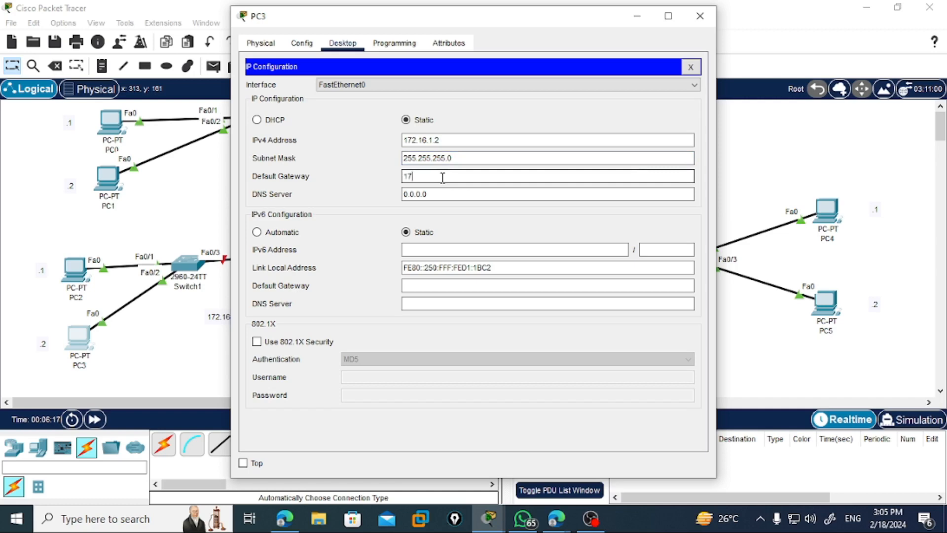
text(2.)
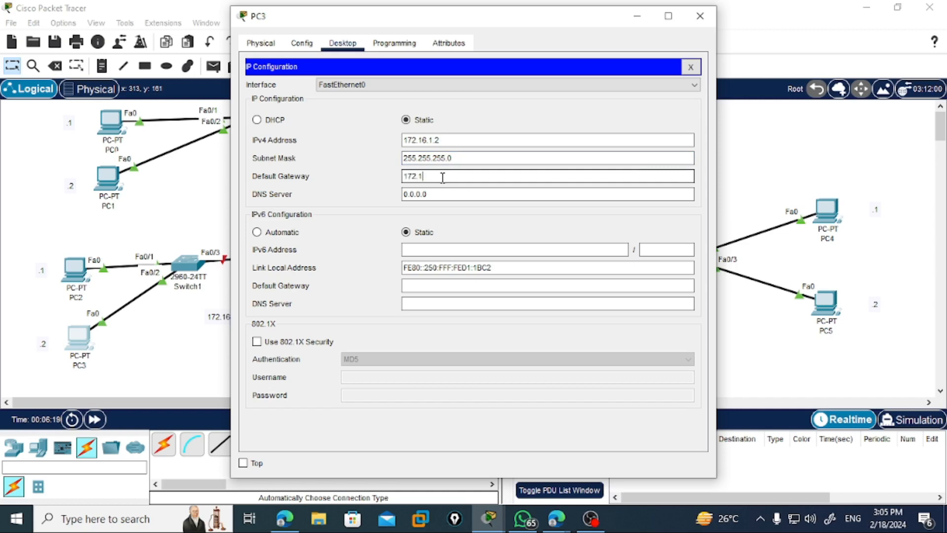
text(16.1.254)
click(691, 66)
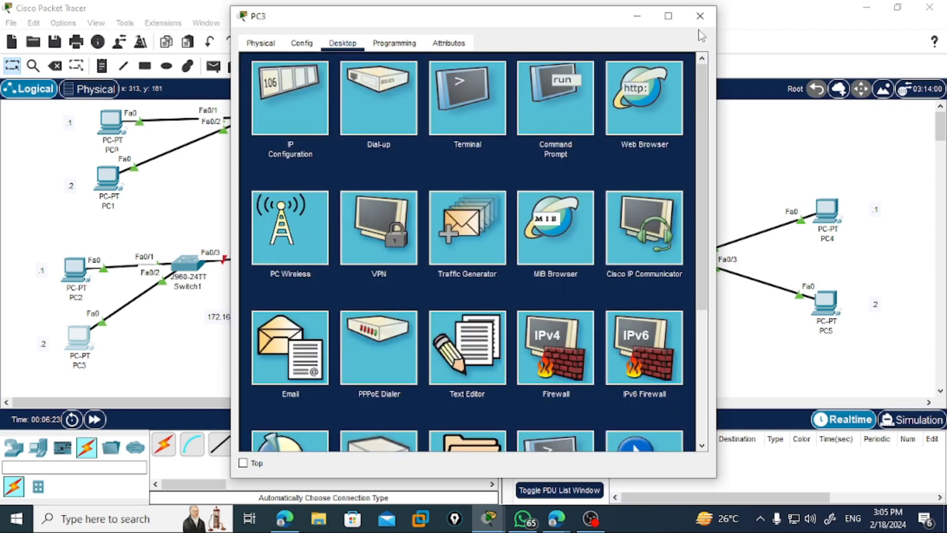
click(700, 16)
Step: Open PC4's IP configuration and set its static IPv4 address to 172.16.2.1 with subnet mask 255.255.255.0
click(827, 209)
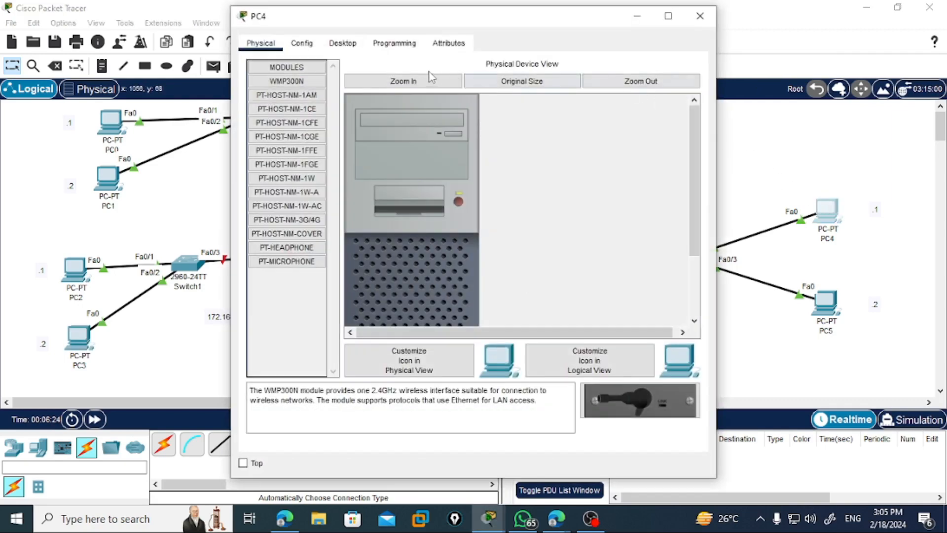
click(354, 43)
click(291, 91)
drag(444, 18, 378, 14)
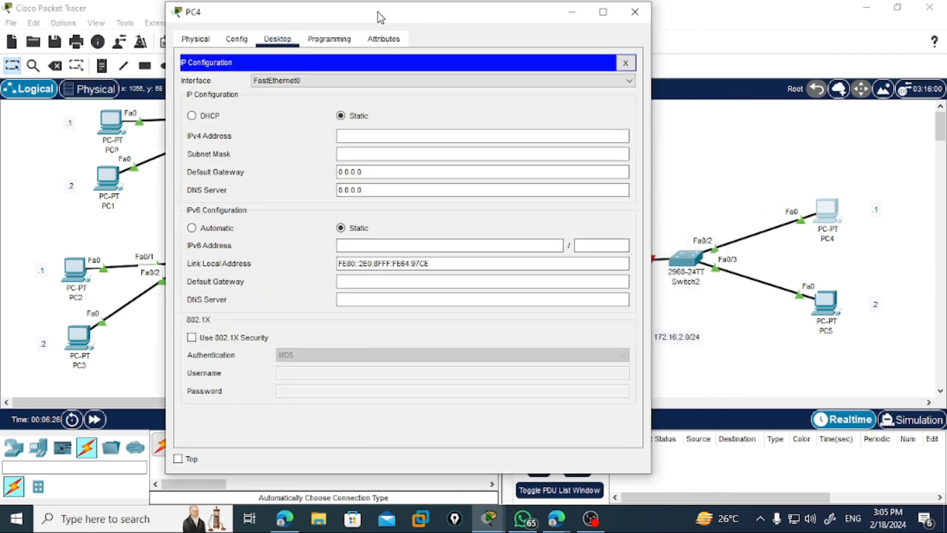
click(395, 137)
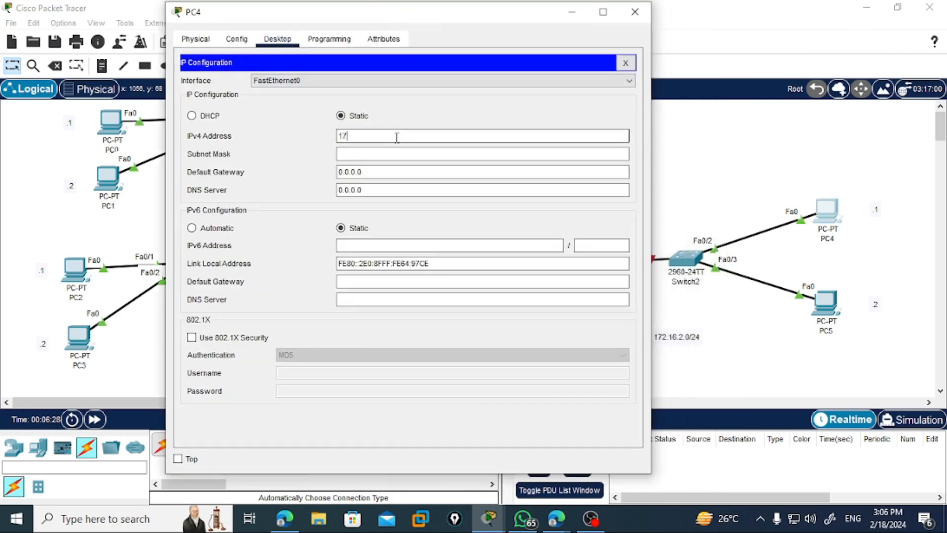
text(172.16.2.1)
click(397, 152)
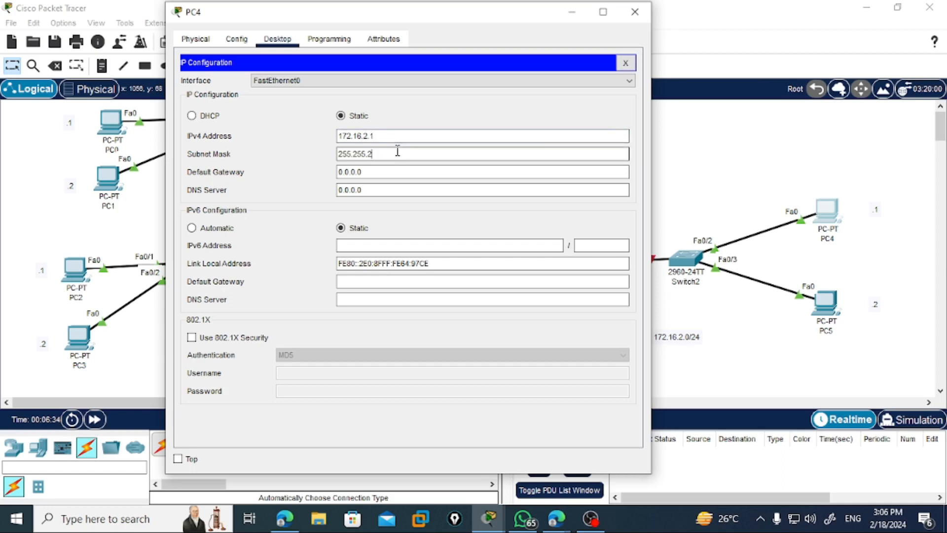
text(55.0)
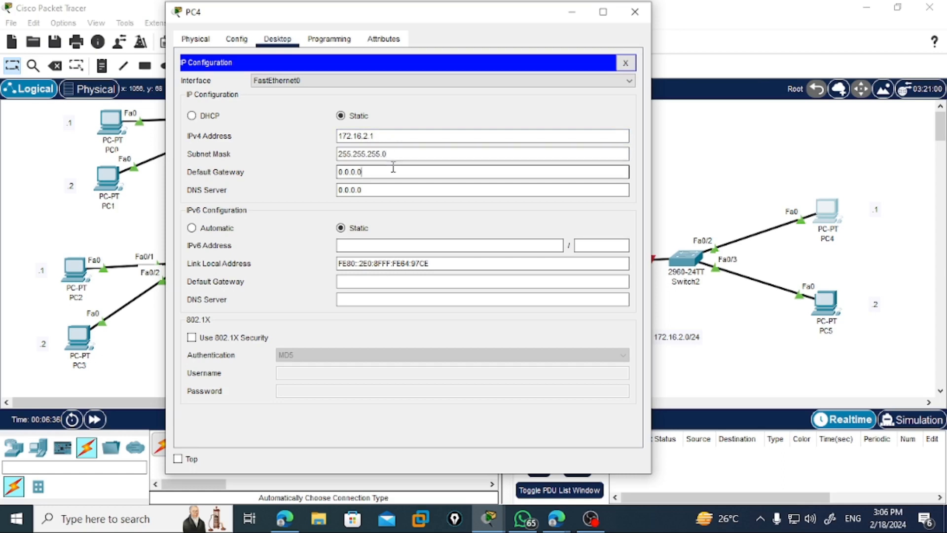
Step: Set PC4's default gateway to 172.16.2.254 and close its window
drag(359, 171, 263, 161)
text(17)
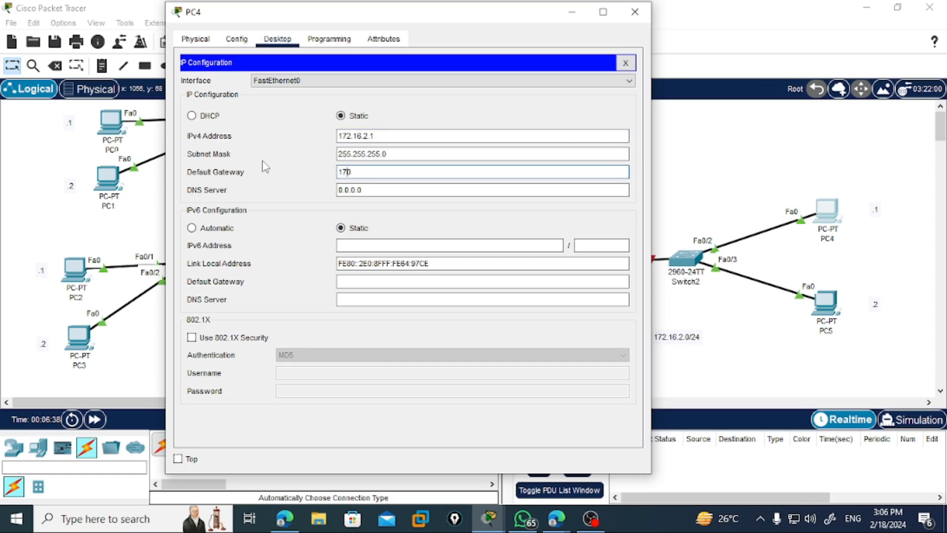
text(2.16.2.254)
click(632, 66)
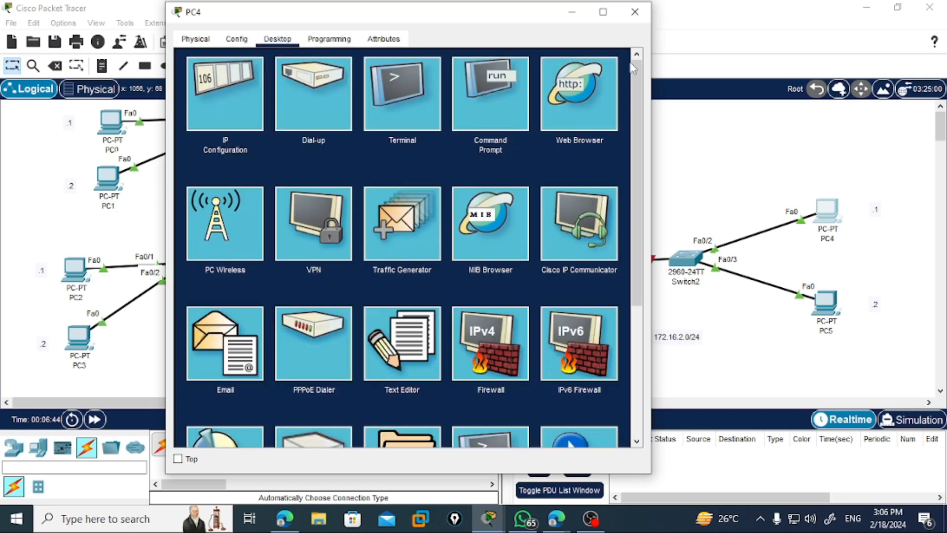
click(635, 12)
Step: Open PC5's IP configuration and set its static IPv4 address to 172.16.2.2 with subnet mask 255.255.255.0
click(826, 302)
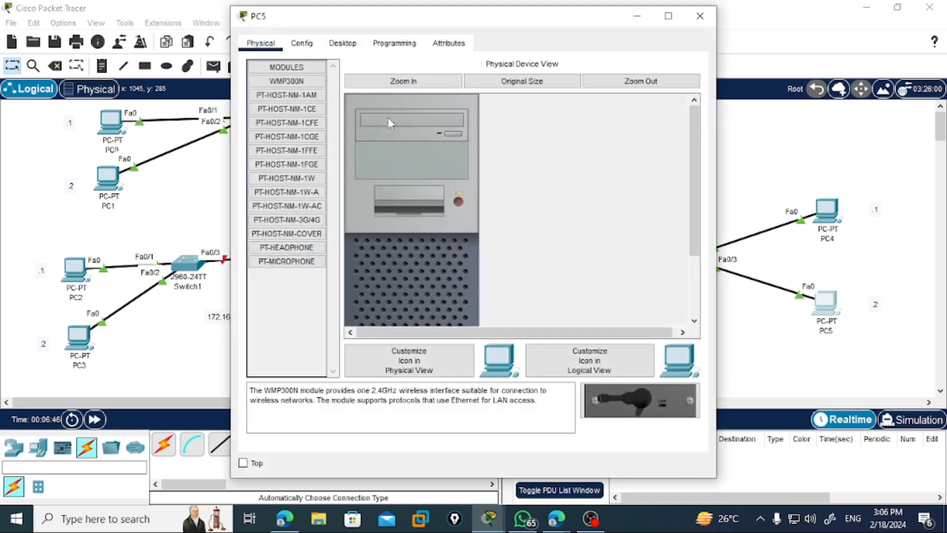
click(342, 43)
click(318, 94)
click(420, 143)
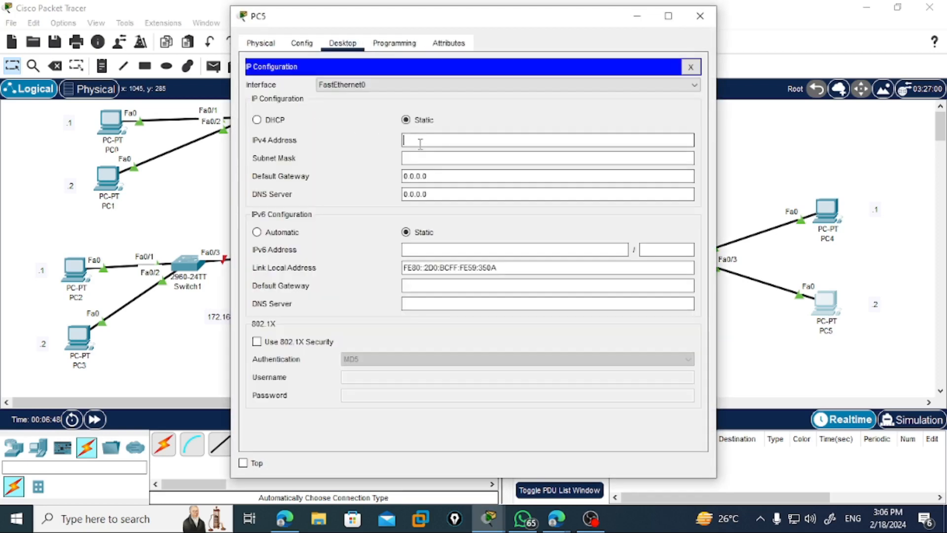
text(172.16.2.2)
click(465, 159)
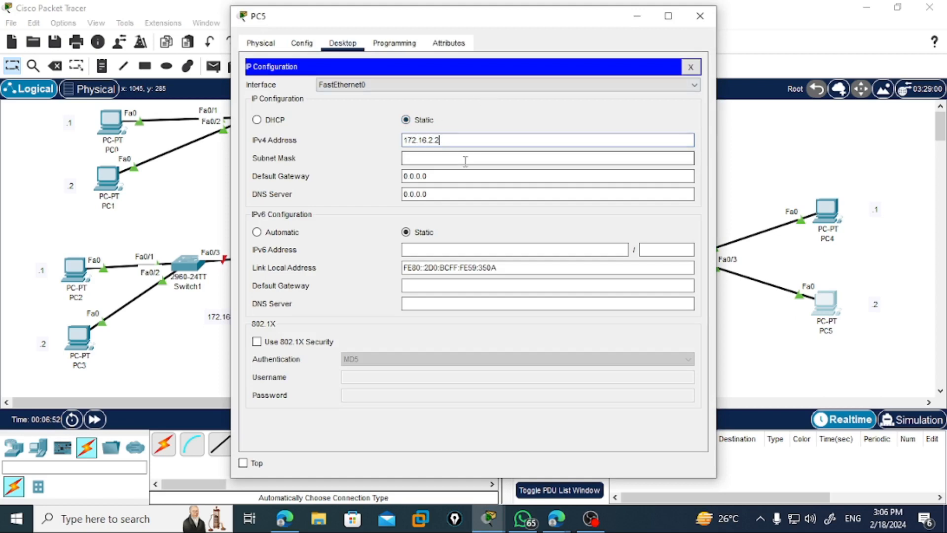
key(BackSpace)
key(BackSpace)
text(25)
Step: Set PC5's default gateway to 172.16.2.254 and close its window
double_click(458, 172)
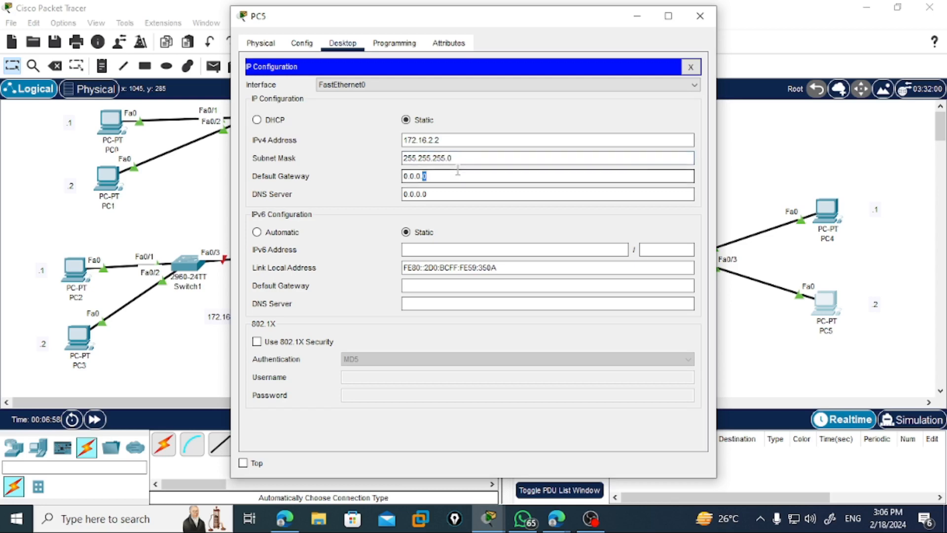
text(172.16.2.254)
click(691, 67)
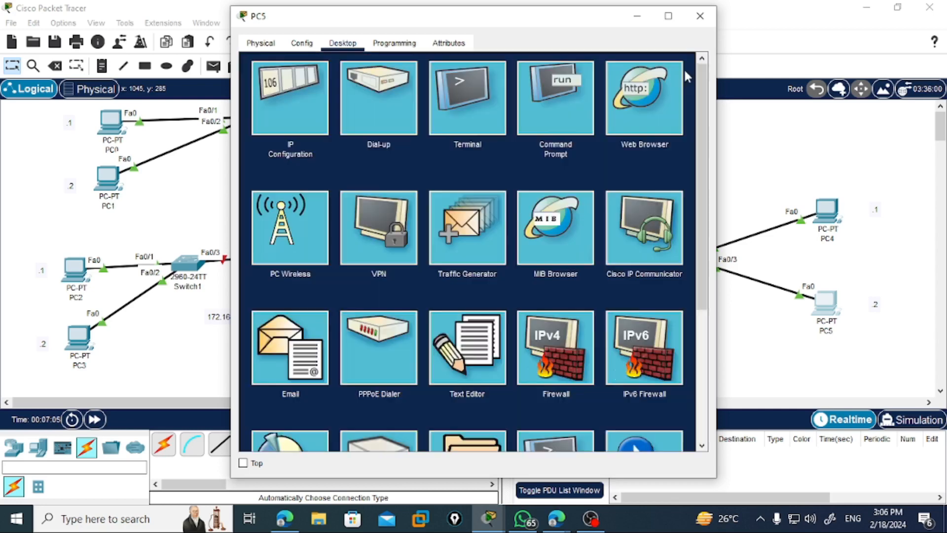
click(699, 16)
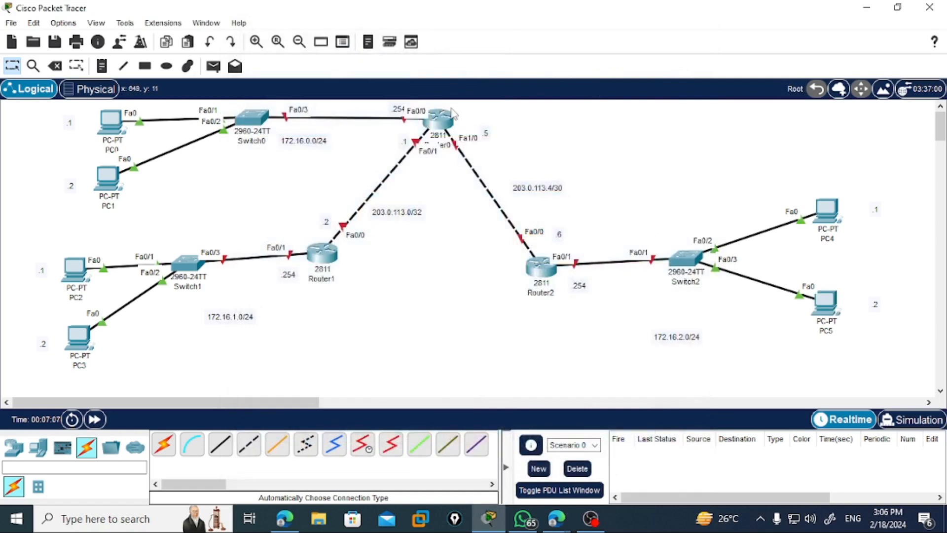
Step: Open Router0's command line beside the topology and decline the initial configuration dialog
click(451, 125)
drag(387, 22, 649, 31)
click(598, 53)
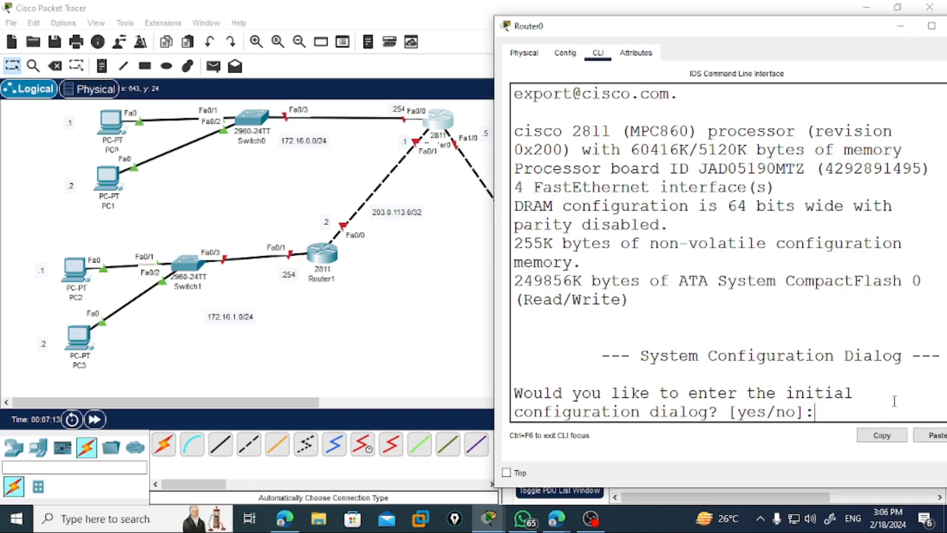
text(no)
key(Return)
key(Return)
Step: Enter global configuration mode on Router0 and set its hostname to R1
text(en)
key(Return)
text(co)
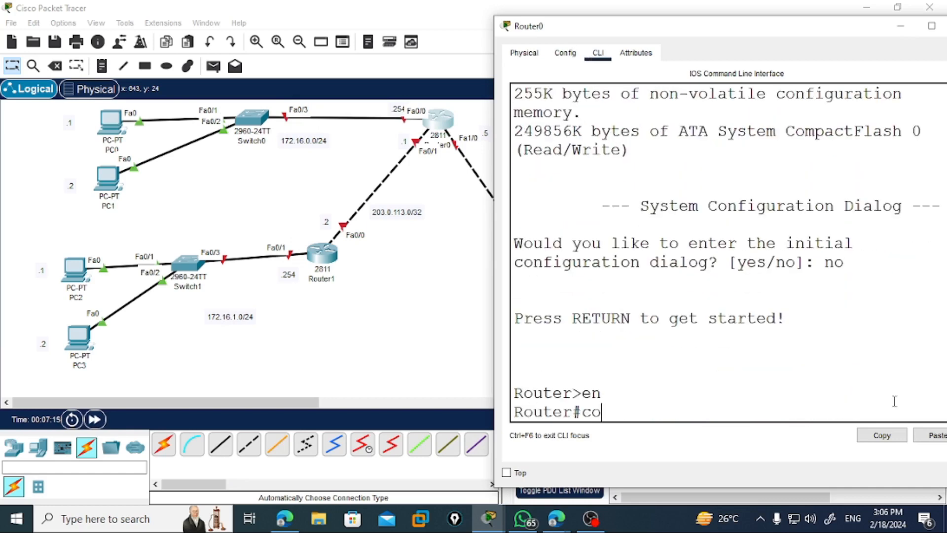
text(nfig ter)
key(Return)
text(hosta)
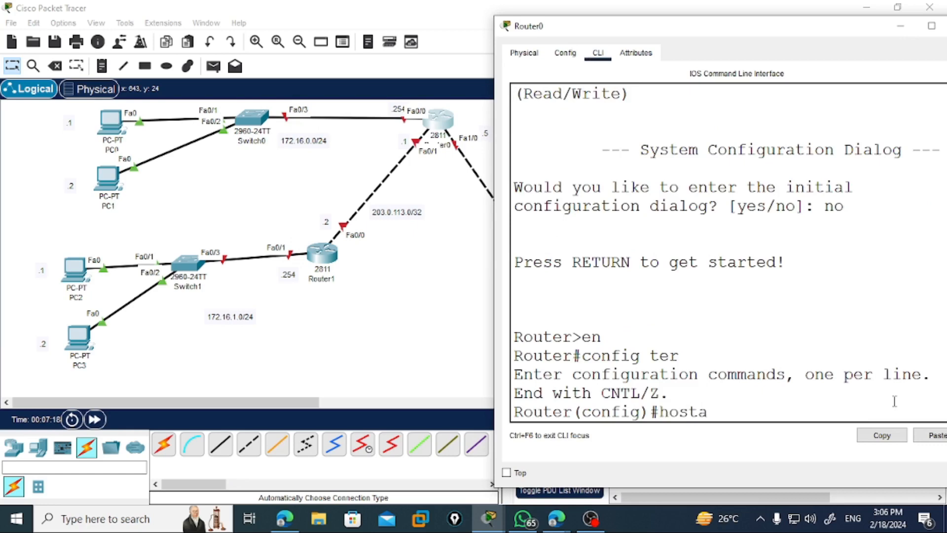
key(BackSpace)
text(name R1)
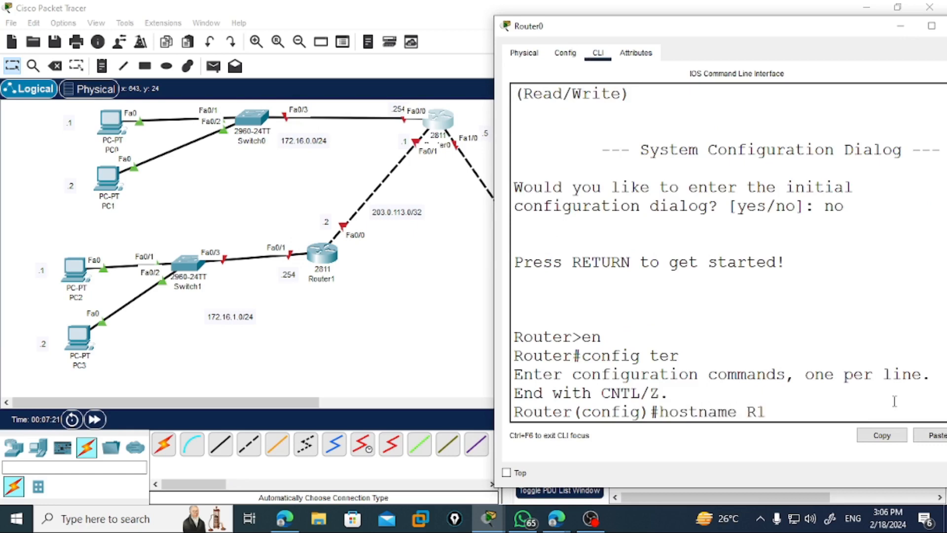
key(Return)
Step: Assign 172.16.0.254 with mask 255.255.255.0 to R1's interface f0/0 and enable it with no shut
text(interfa)
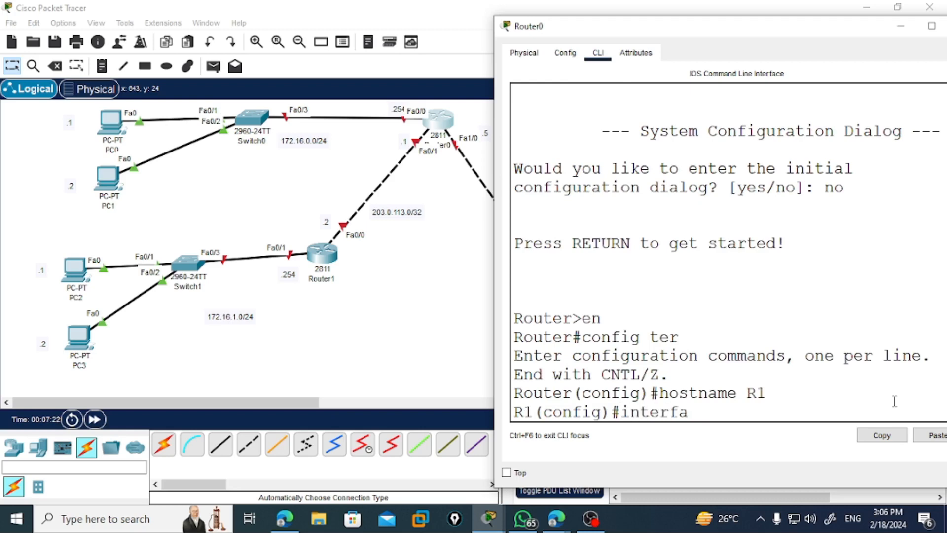
text(ce f0/0)
key(Return)
text(ip )
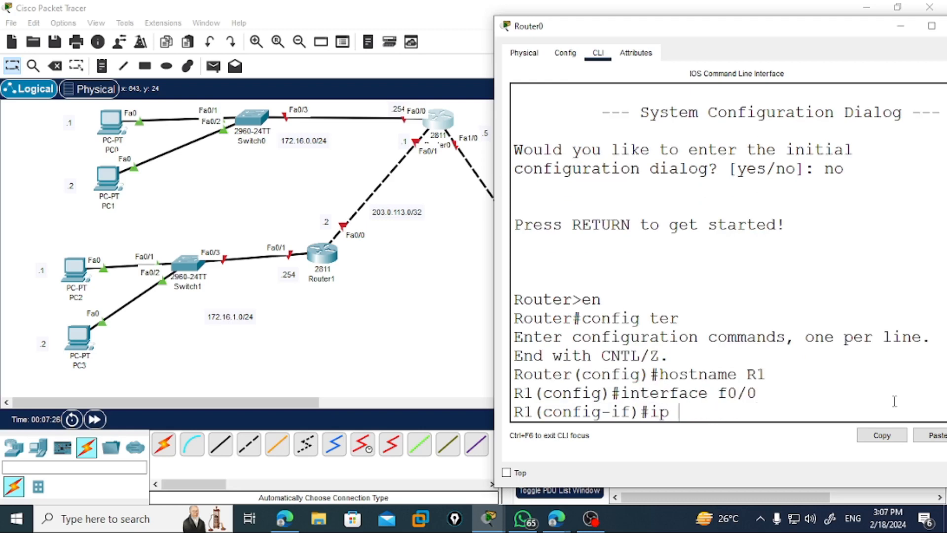
text(add 172.16.0.254 )
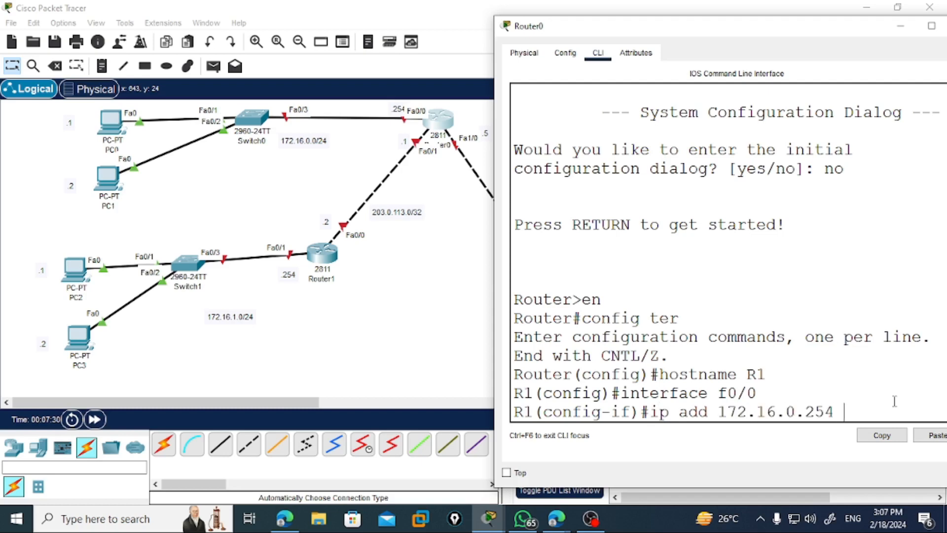
text(255.255.255.0)
key(Return)
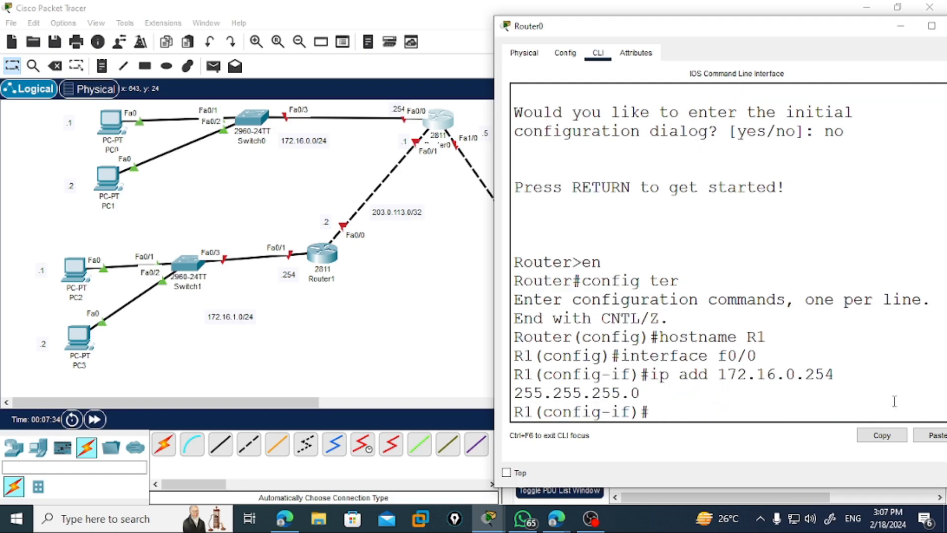
text(no shut)
key(Return)
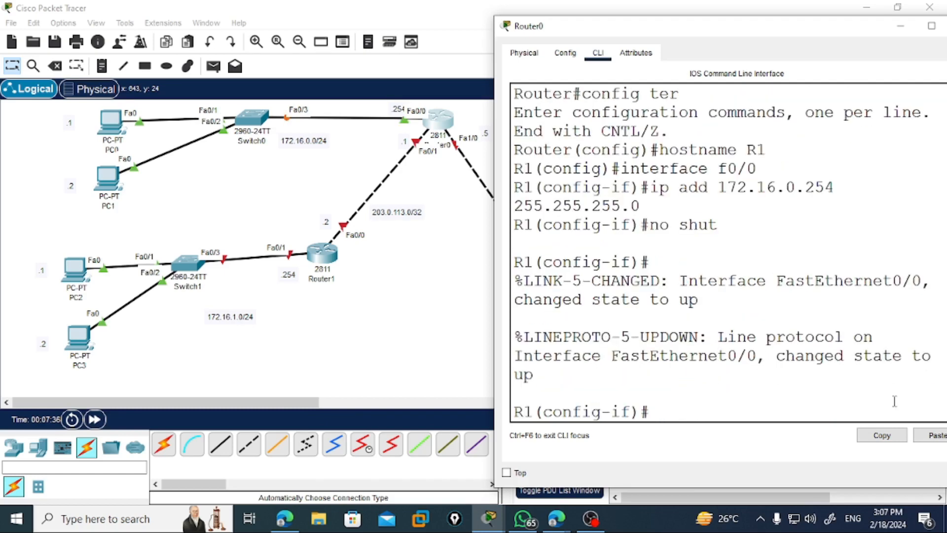
Step: Assign IP address 203.0.113.1 with mask 255.255.255.252 to R1's interface f0/1
key(Up)
key(Up)
key(Up)
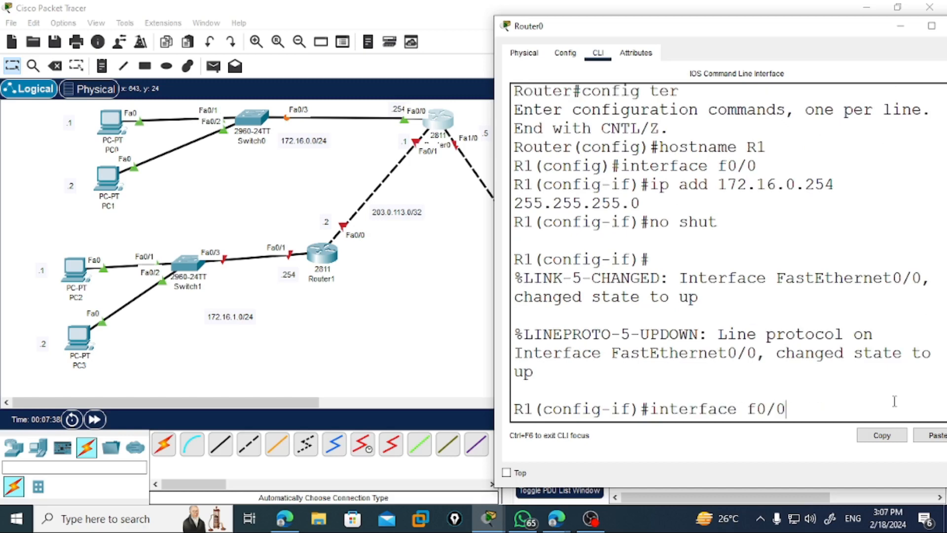
key(BackSpace)
text(1)
key(Return)
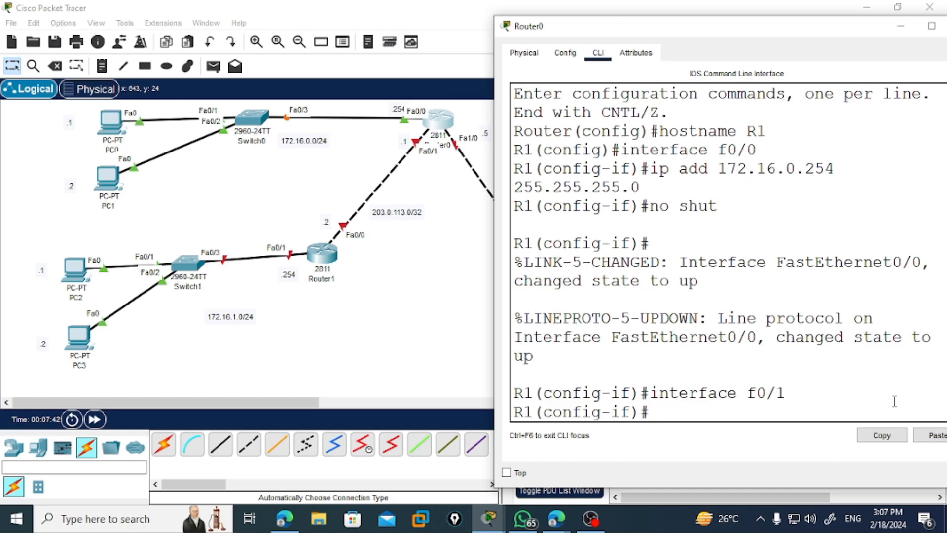
text(ip add 203.0.113.)
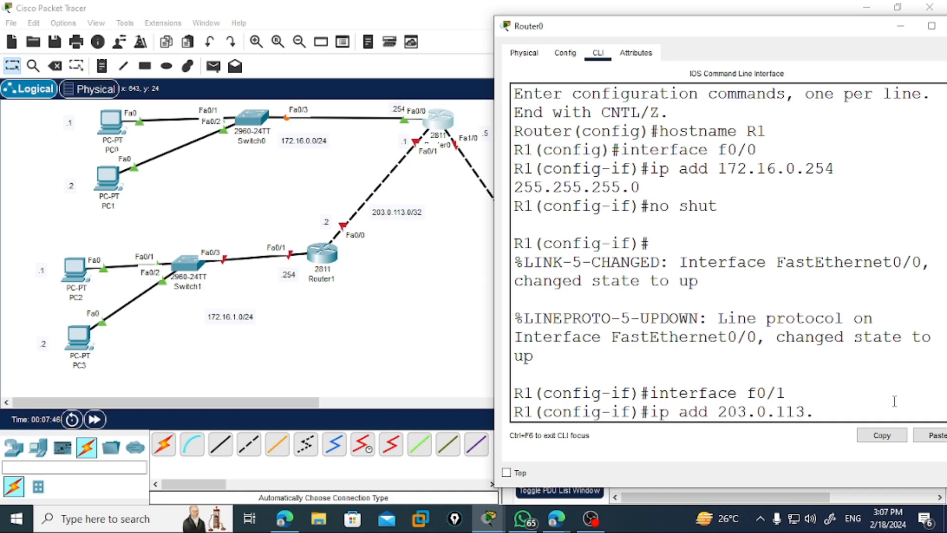
text(1 255.255.255.)
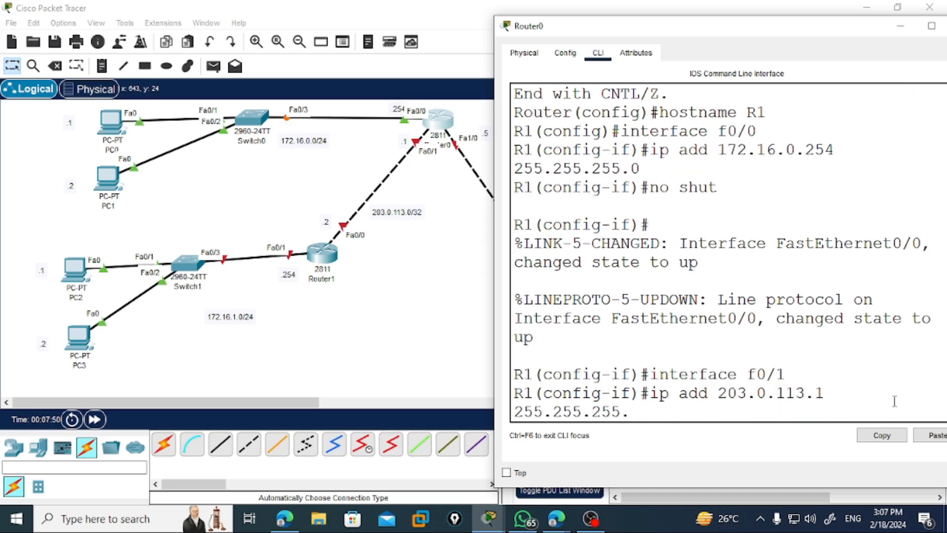
text(252)
key(Return)
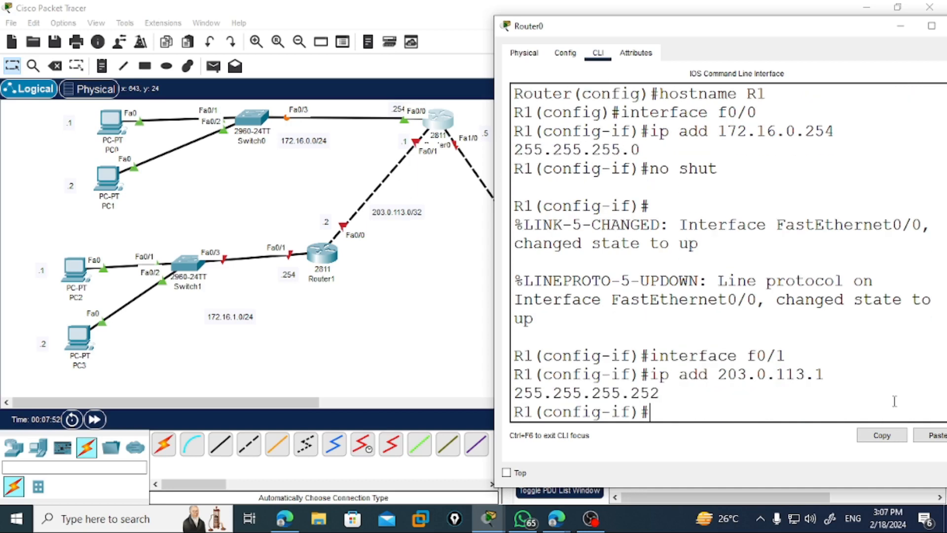
Step: Enable R1's interface f0/1 with no shut
text(no shut)
key(Return)
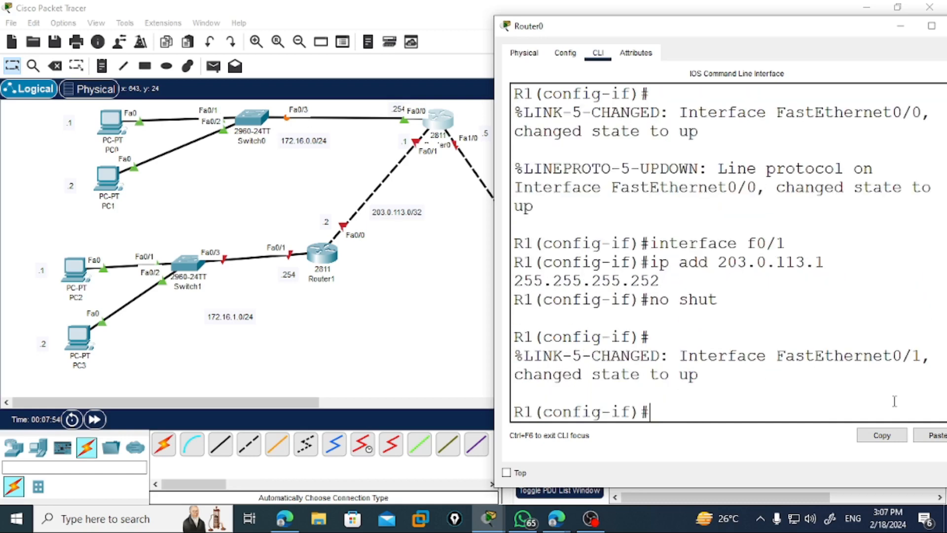
Step: Configure R1's interface f1/0 with 203.0.113.5 and mask 255.255.255.252, enable it with no shut, and close Router0's window
key(Up)
key(Up)
key(BackSpace)
key(BackSpace)
key(BackSpace)
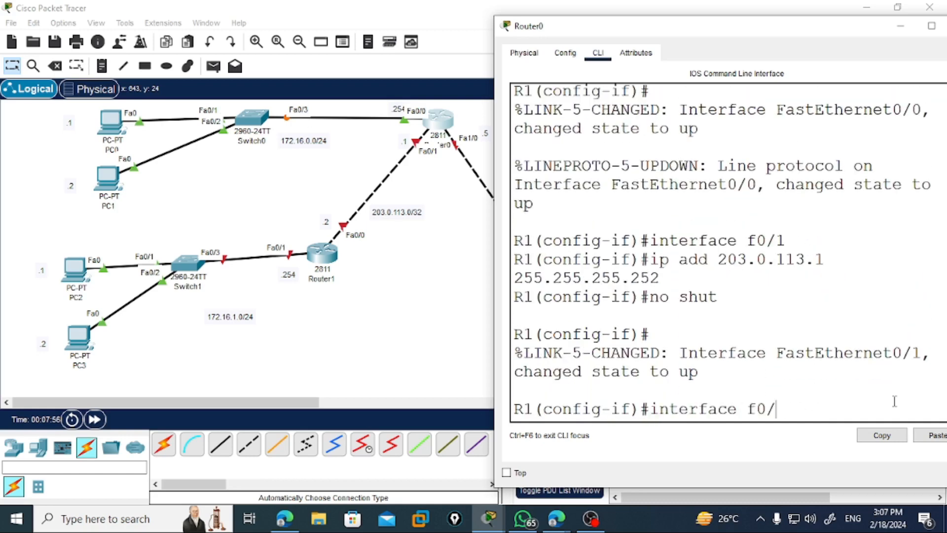
text(1/0)
key(Return)
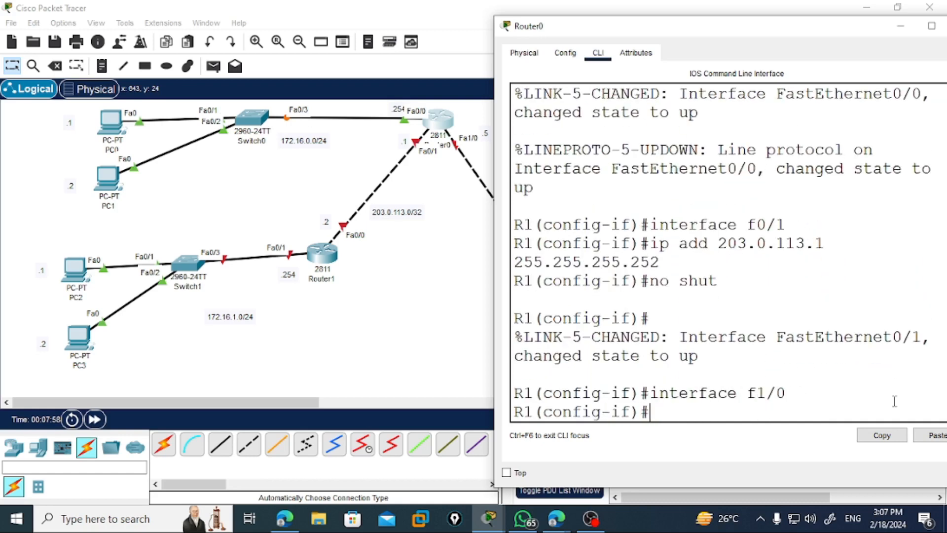
key(Up)
key(Up)
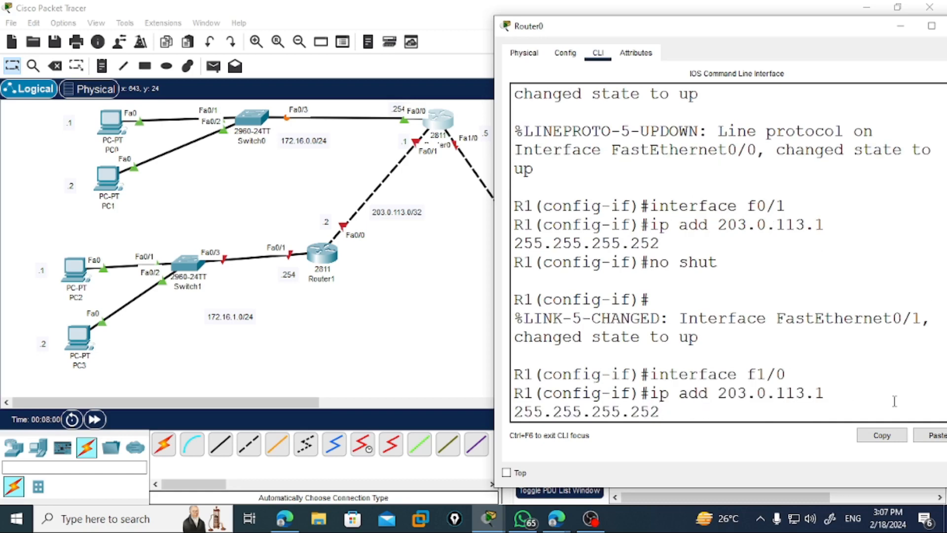
key(Left)
key(Left)
key(Left)
key(Left)
key(Left)
key(Left)
key(Left)
key(Left)
key(Left)
key(Left)
key(Left)
key(Left)
key(Left)
key(Left)
key(Left)
key(Left)
key(Left)
key(Right)
text(5)
key(Return)
text(no shut)
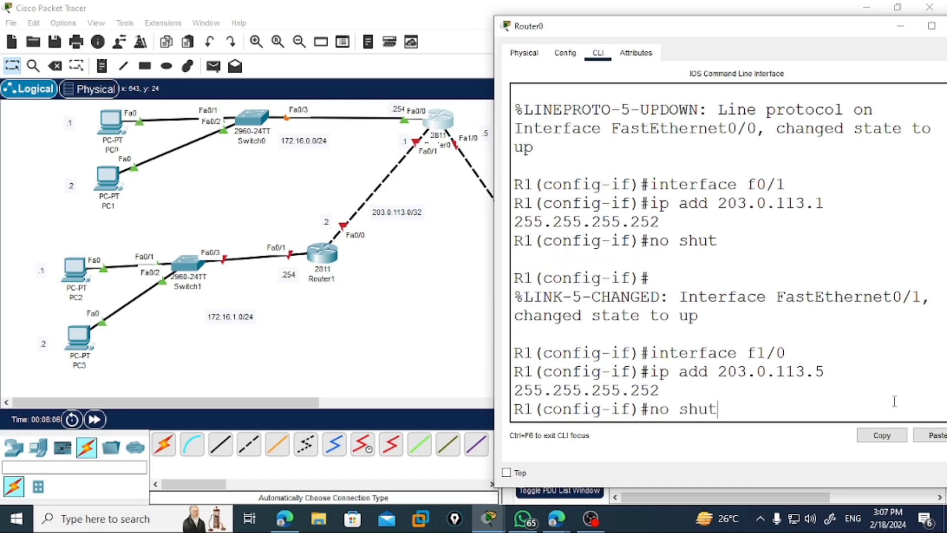
key(Return)
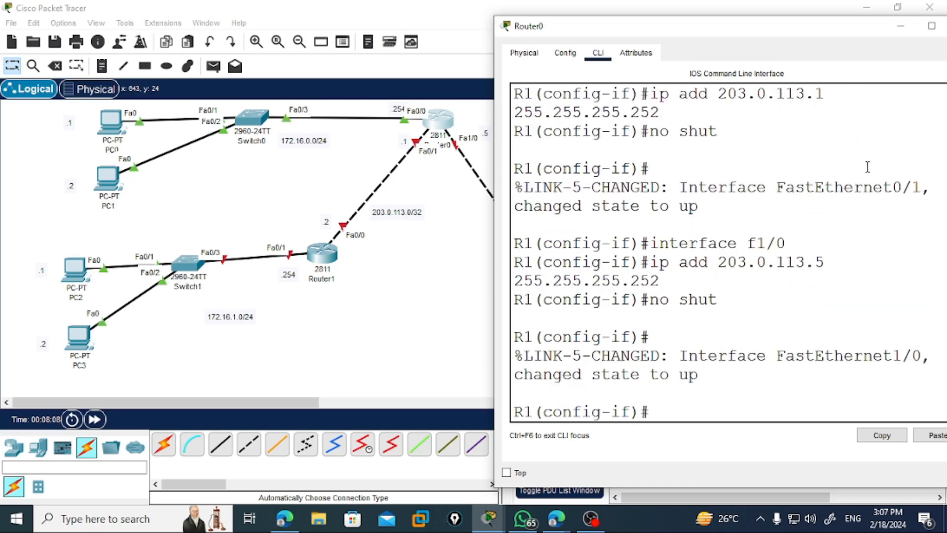
drag(851, 30, 705, 33)
click(831, 32)
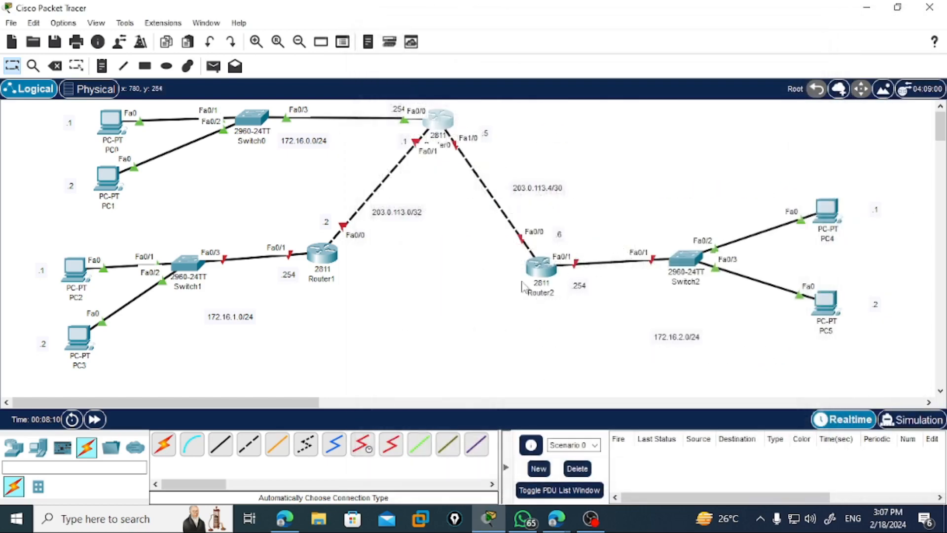
Step: Open Router1's command line beside its part of the topology and decline the initial configuration dialog
click(320, 253)
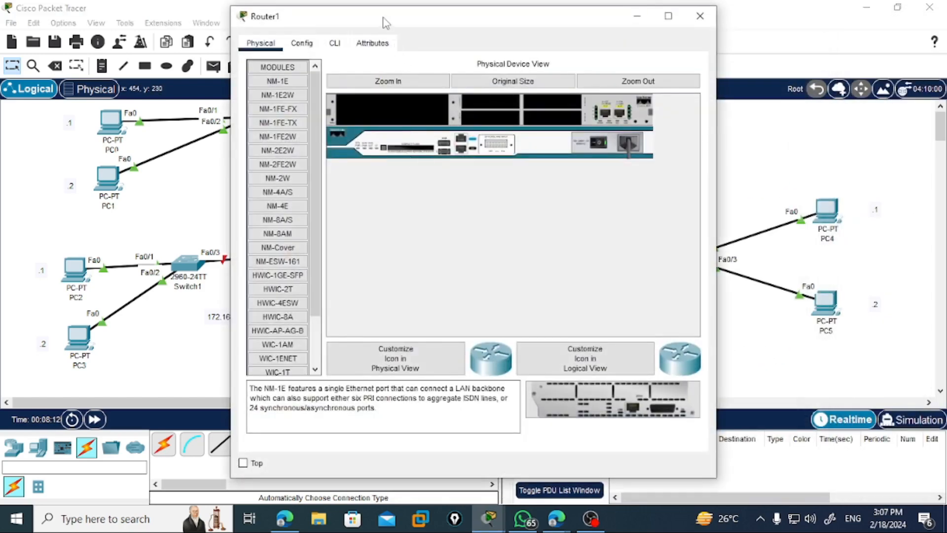
drag(385, 20, 567, 26)
click(516, 52)
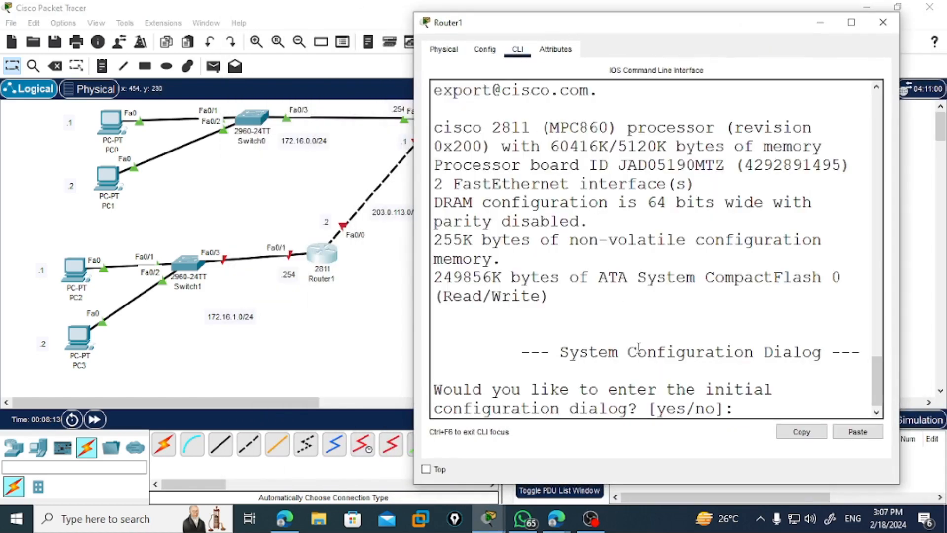
text(no)
key(Return)
key(Return)
Step: Enter global configuration mode on Router1 and set its hostname to R2
text(en)
key(Return)
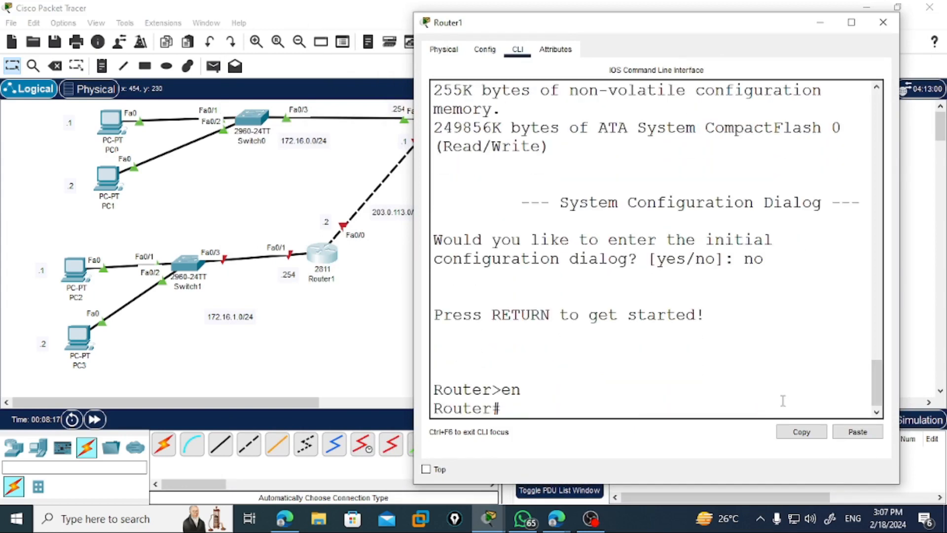
text(config ter)
key(Return)
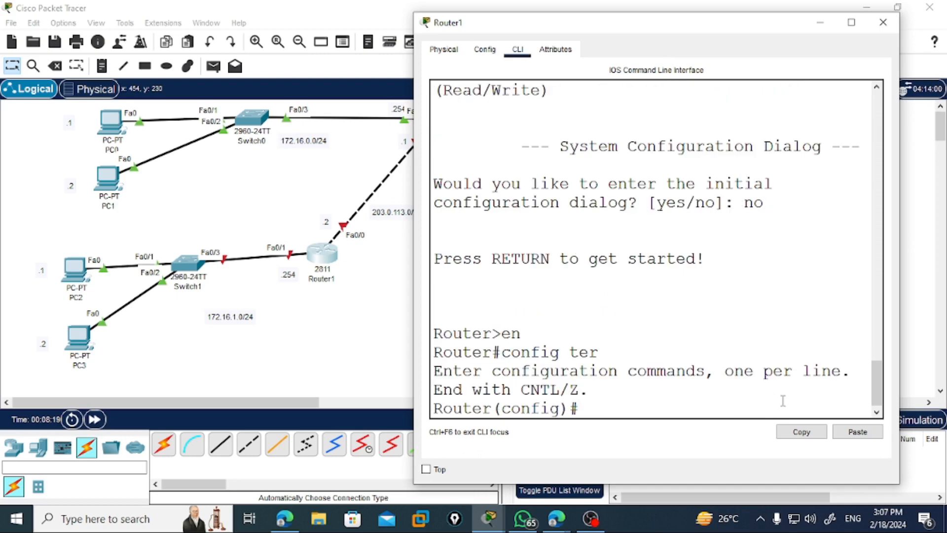
text(hostname r)
key(BackSpace)
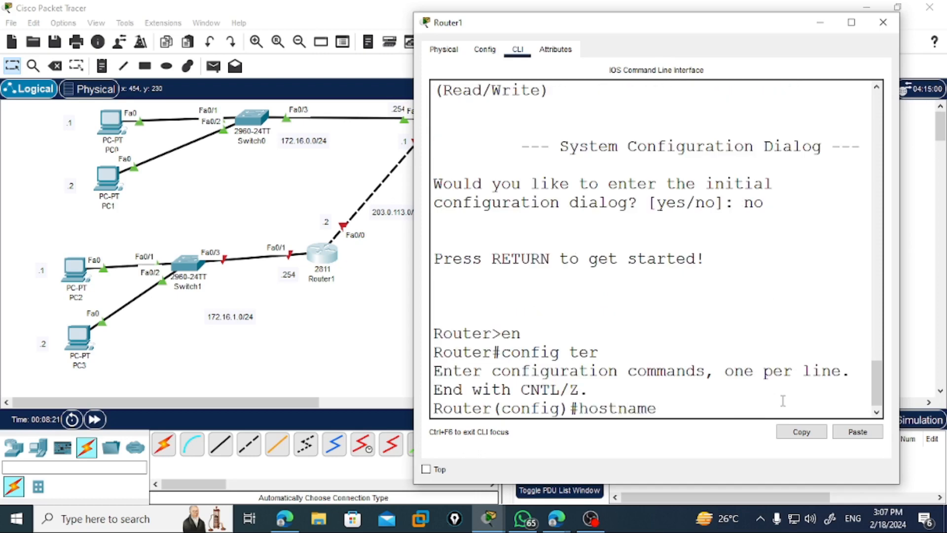
text(R2)
key(Return)
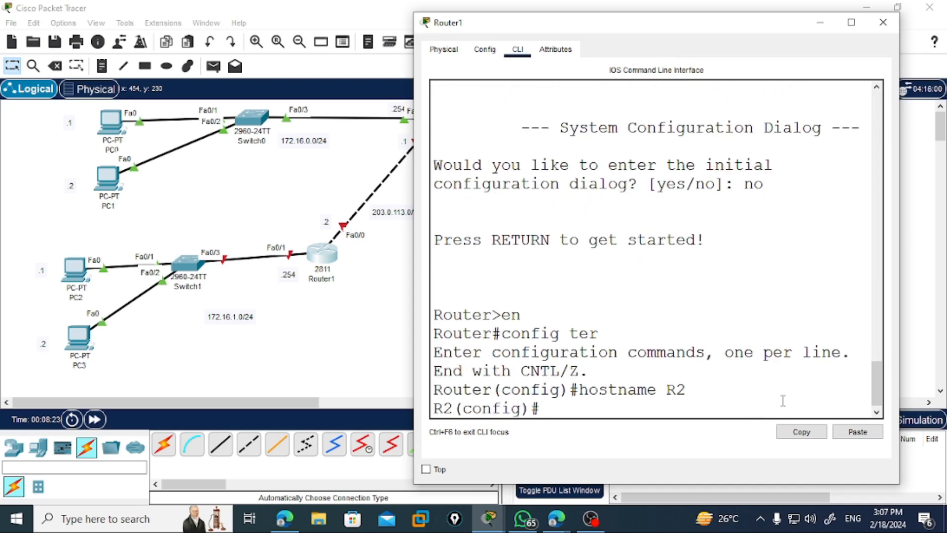
Step: Assign 172.16.1.254 with mask 255.255.255.0 to R2's interface f0/1 and enable it with no shut
text(interface)
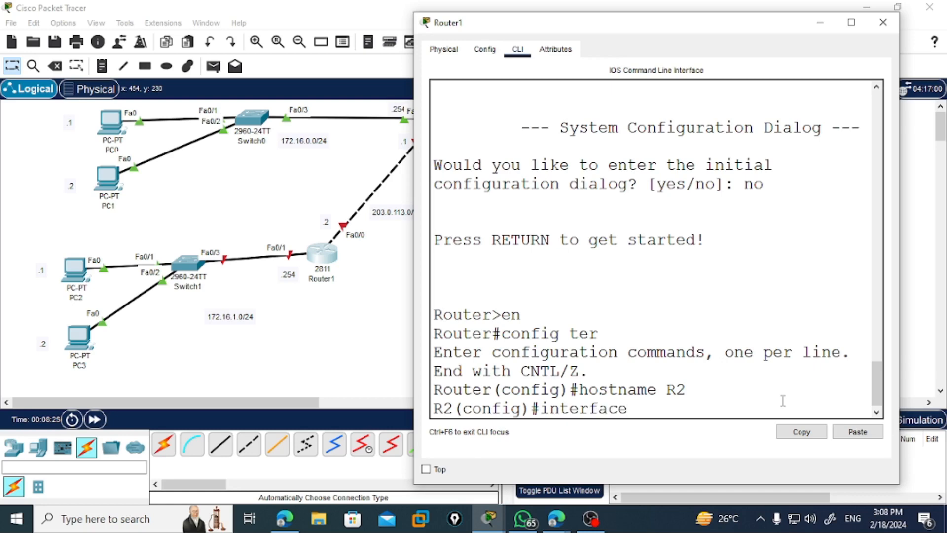
text( f0/1)
key(Return)
text(ip a)
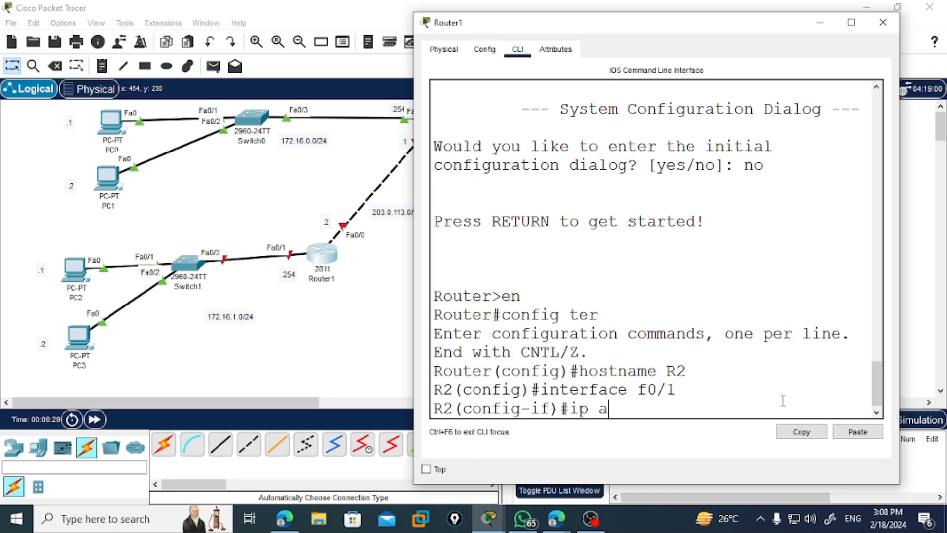
text(dd 172.1)
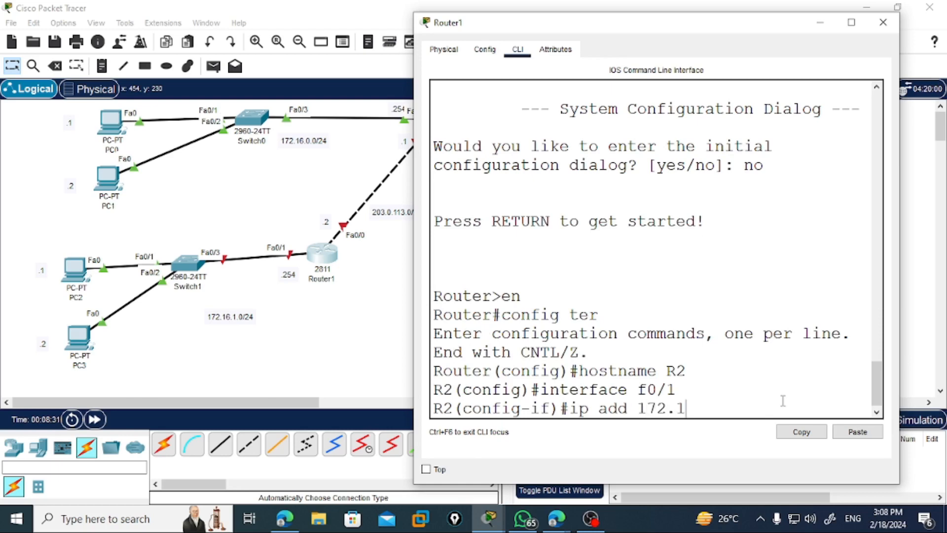
text(6.1.254 )
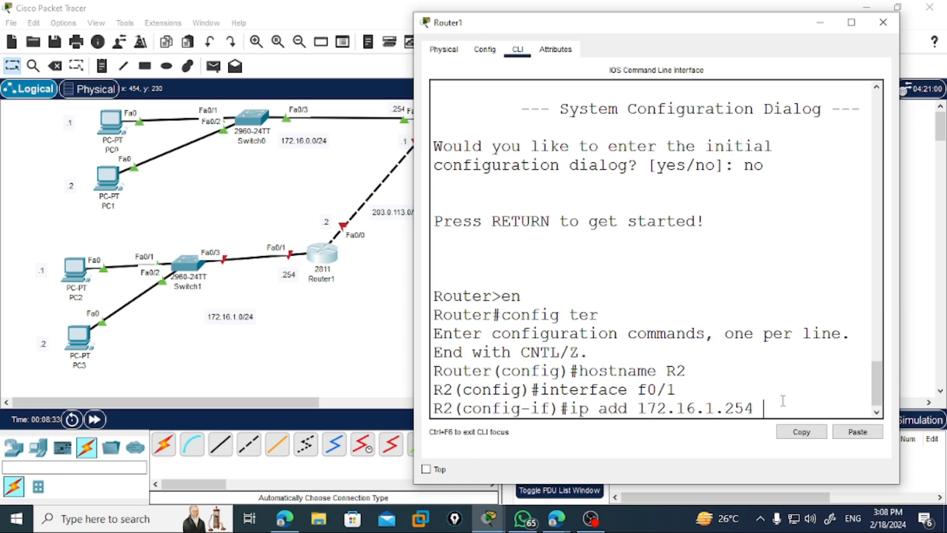
text(255.255.255.0)
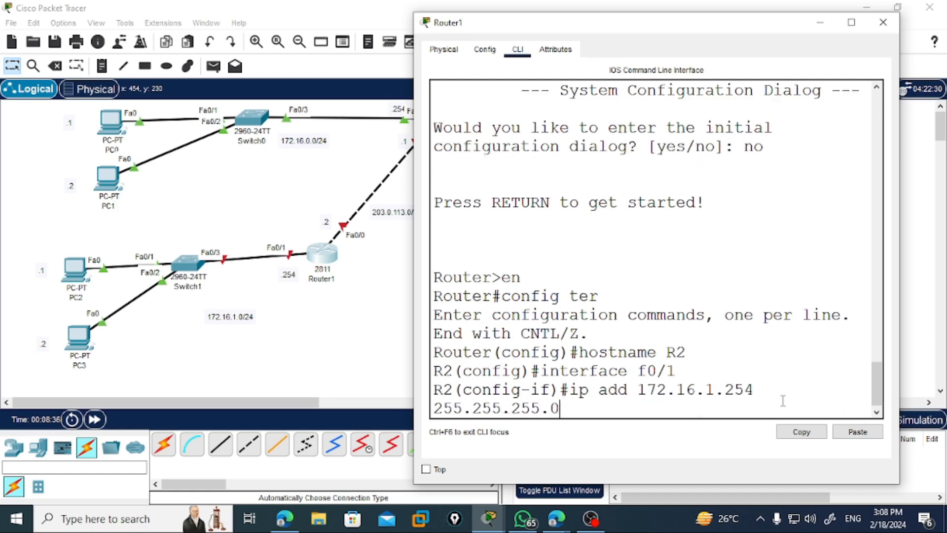
key(Return)
text(no a)
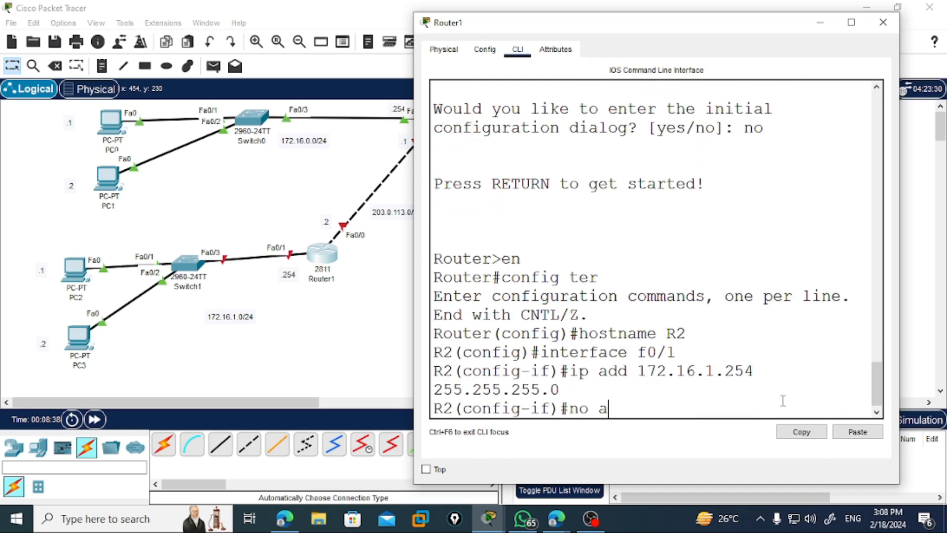
key(BackSpace)
text(shut)
key(Return)
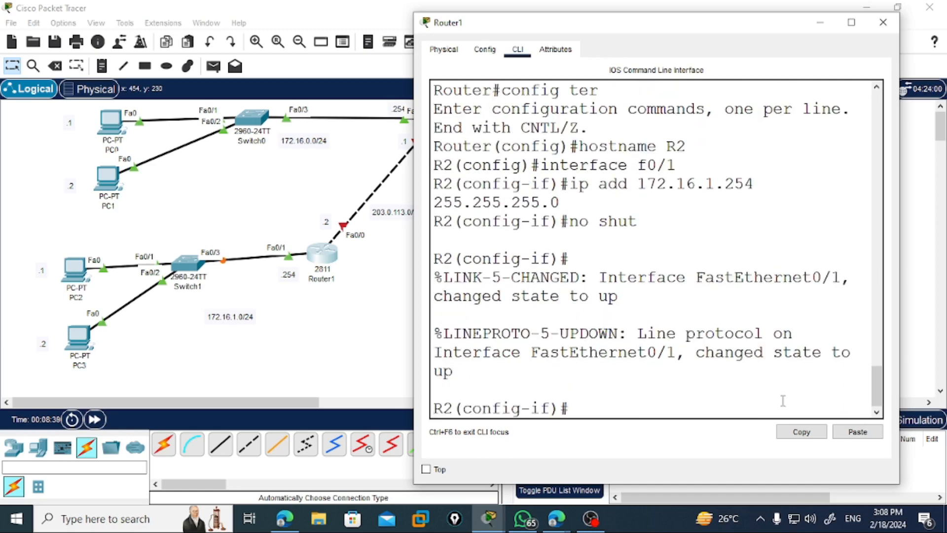
Step: Configure R2's interface f0/0 with 203.0.113.2 and mask 255.255.255.252, enable it with no shut, and close Router1's window
key(Up)
key(Up)
key(Up)
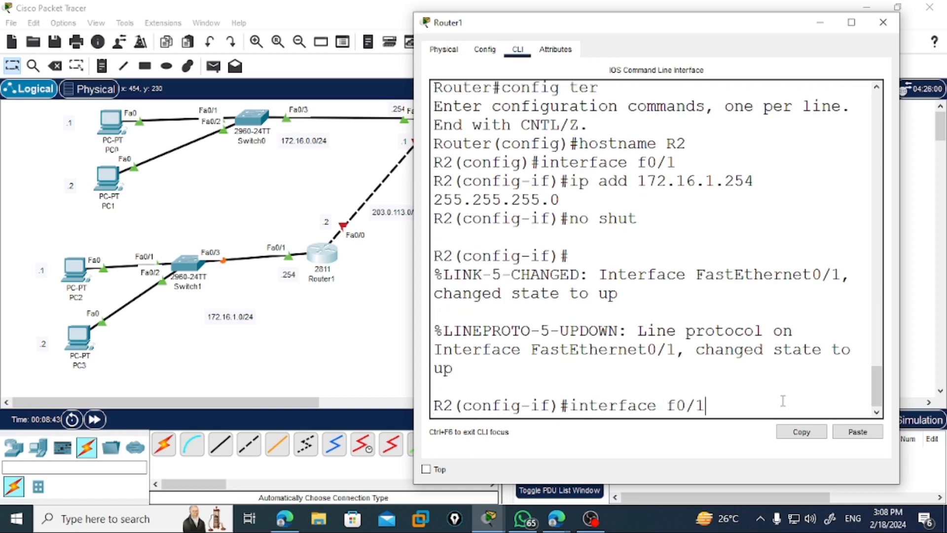
key(BackSpace)
text(0)
key(Return)
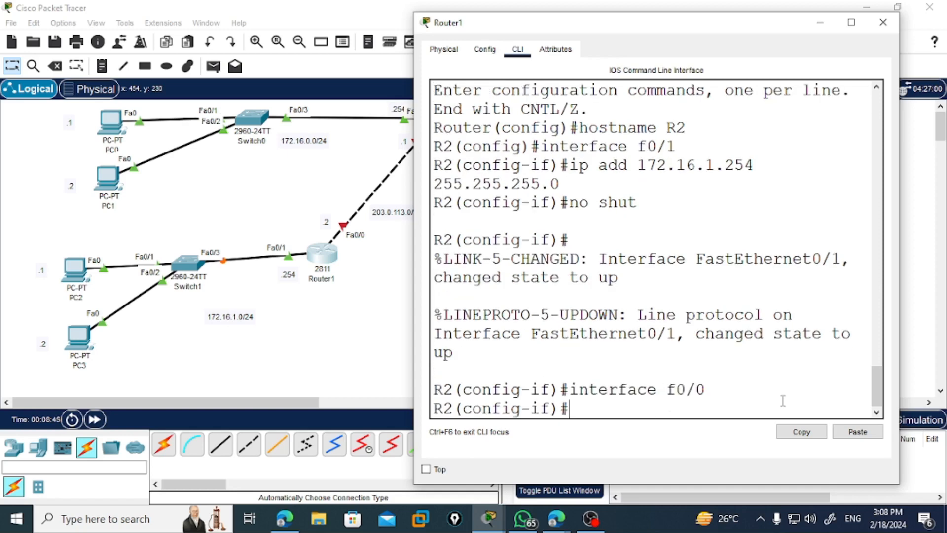
text(p add)
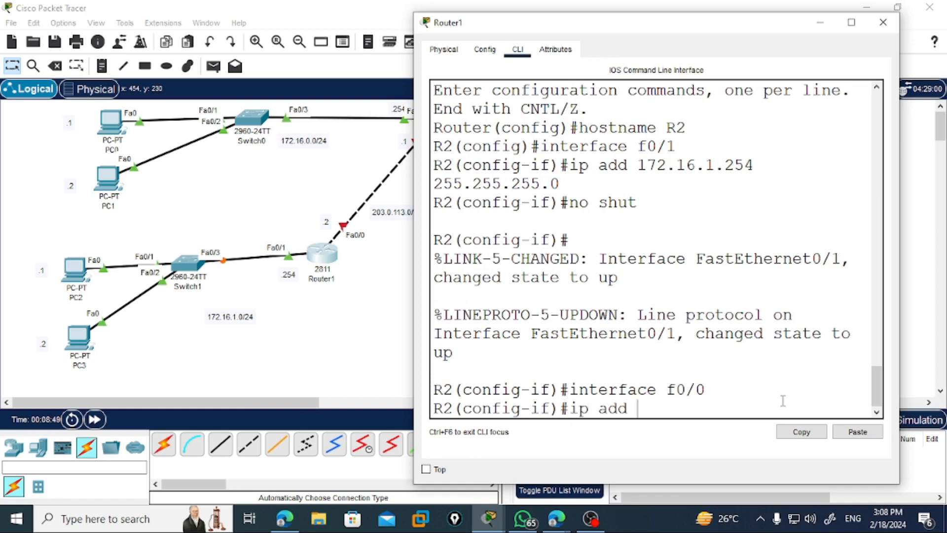
text( 203.0.113)
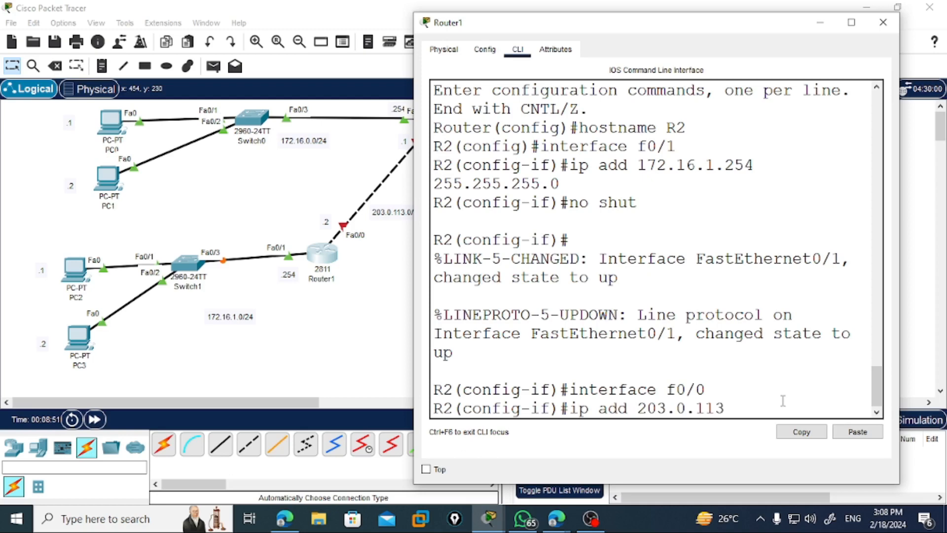
text(.2 255.255.255.252)
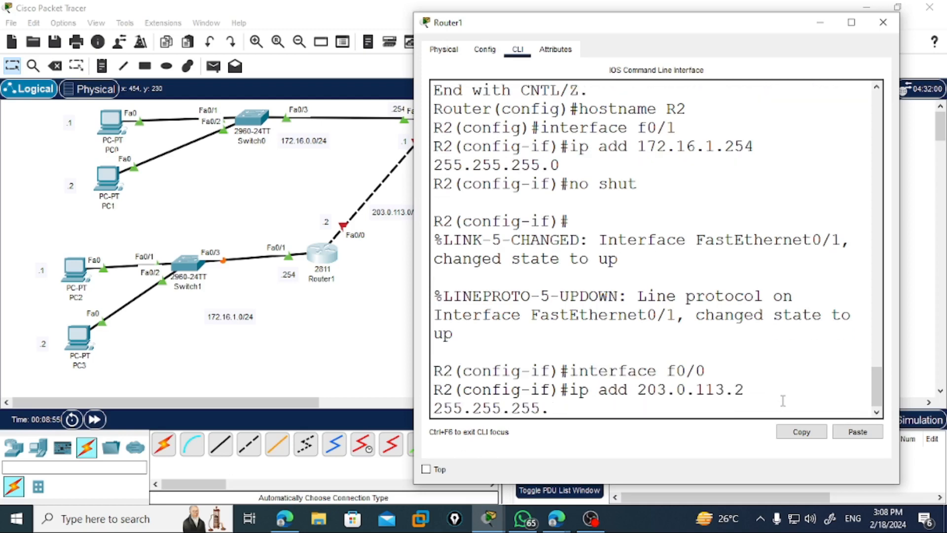
key(Return)
text(no shut)
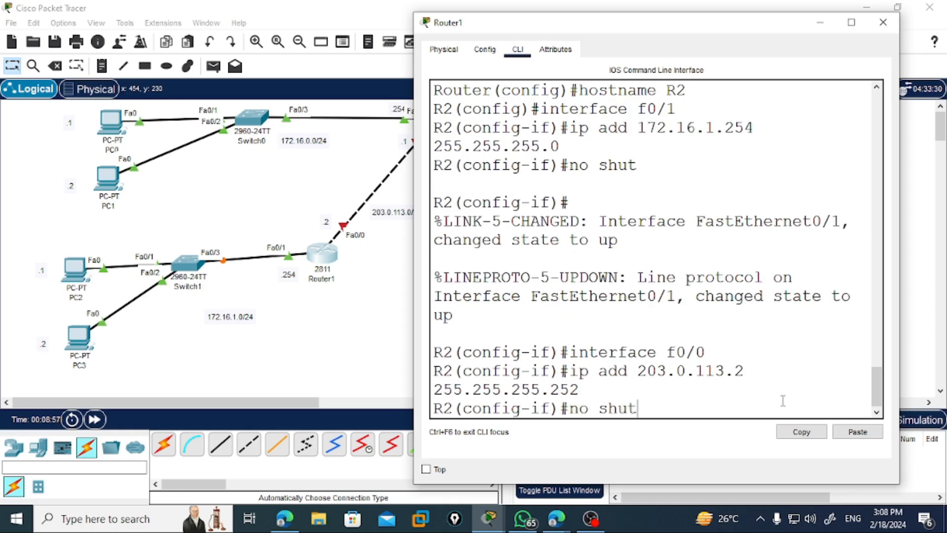
key(Return)
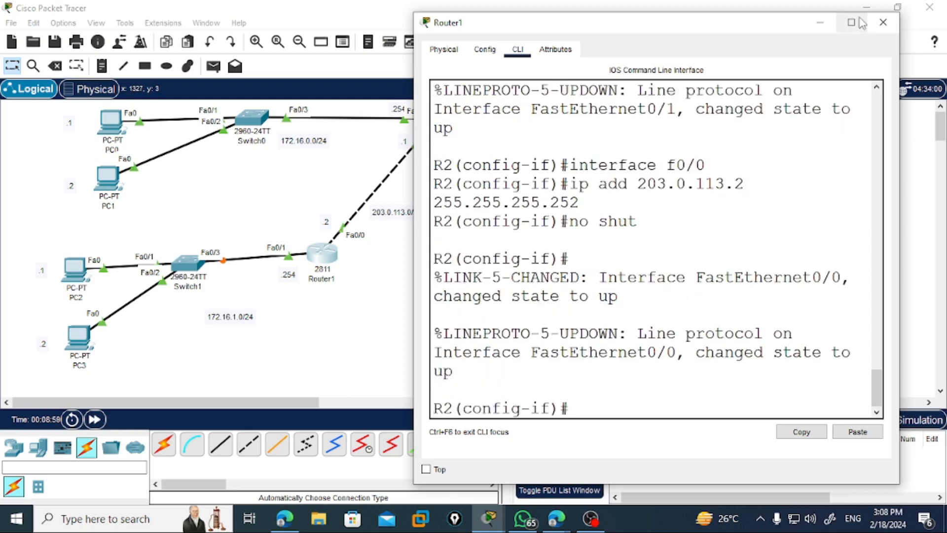
click(884, 23)
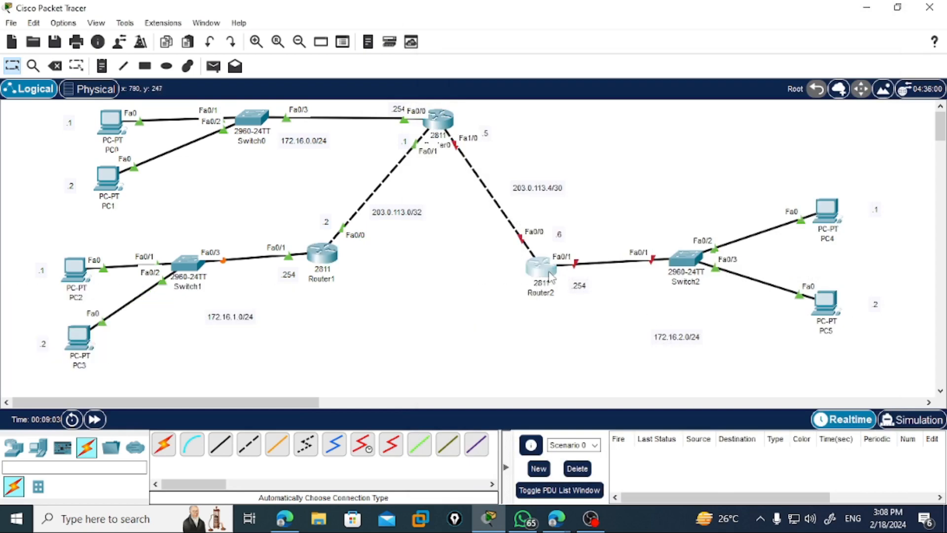
Step: Open Router2's command line with its part of the topology left uncovered and decline the initial configuration dialog
click(540, 270)
drag(593, 28, 269, 77)
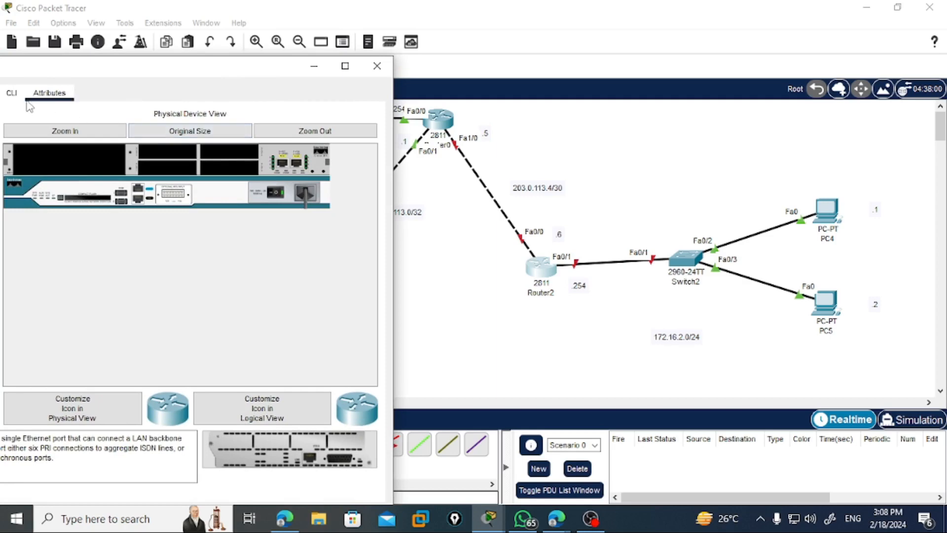
click(13, 94)
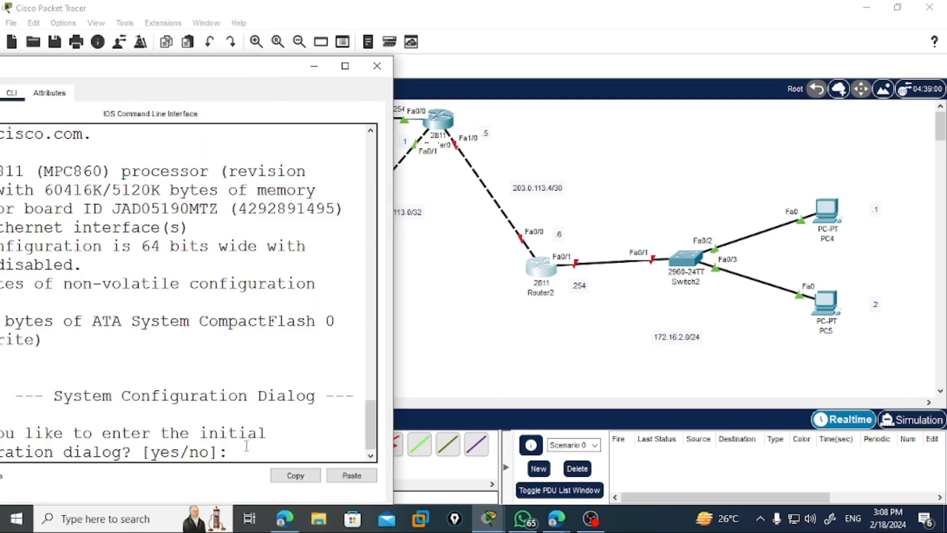
text(no)
key(Return)
key(Return)
Step: Enter privileged mode and global configuration mode on Router2 and set its hostname to R3
text(config t)
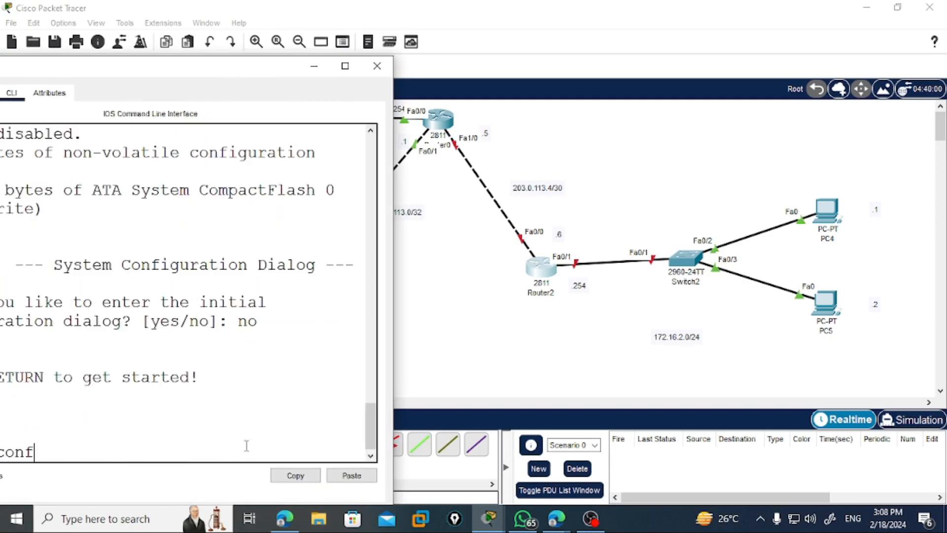
key(BackSpace)
key(BackSpace)
key(BackSpace)
key(BackSpace)
key(BackSpace)
key(BackSpace)
key(BackSpace)
key(BackSpace)
text(en)
key(Return)
text(config ter)
key(Return)
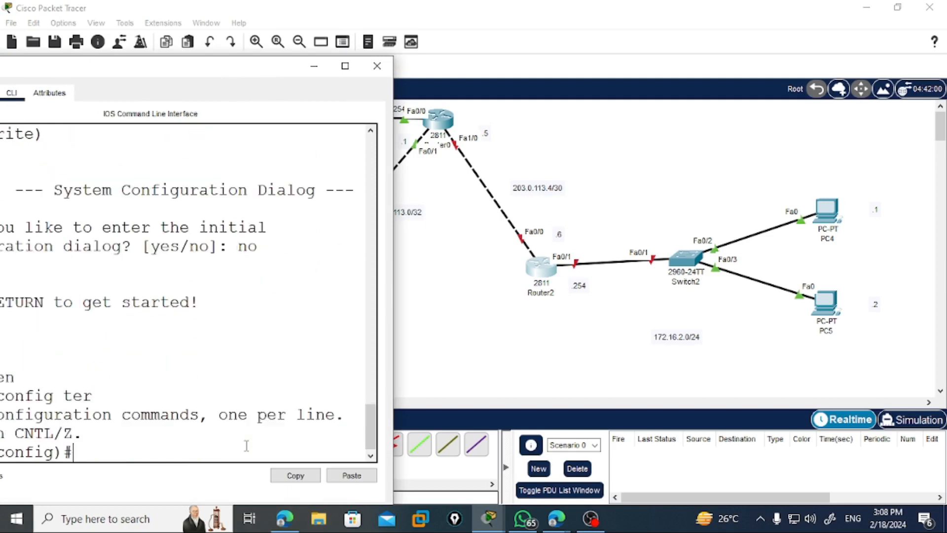
text(hostname RT)
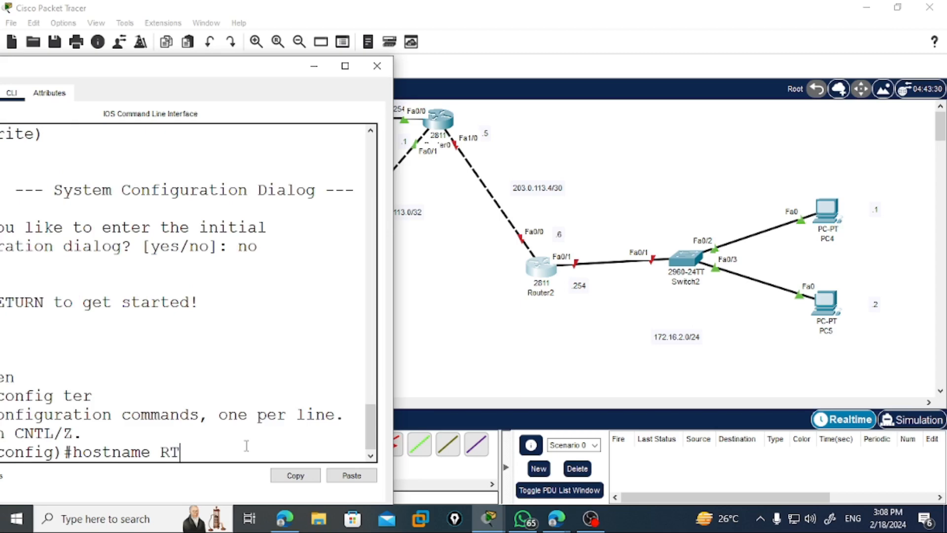
key(BackSpace)
text(3)
key(Return)
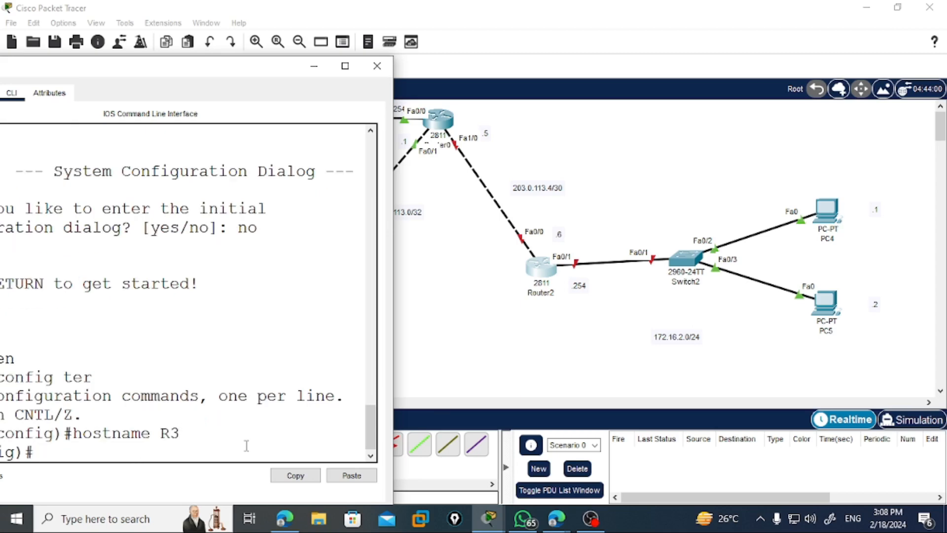
Step: Assign 203.0.113.6 with mask 255.255.255.252 to R3's interface f0/0 and enable it with no shut
text(interface)
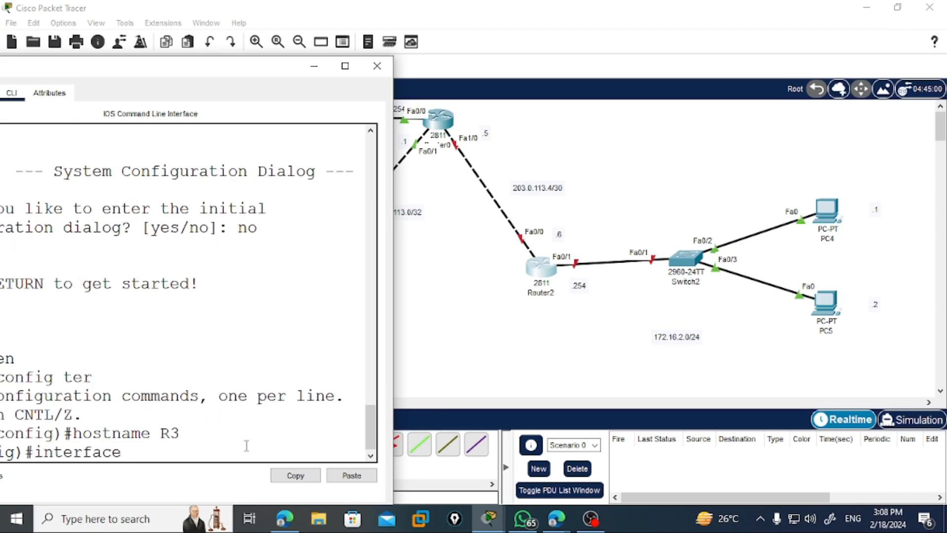
text( f0/0)
key(Return)
text(ip add)
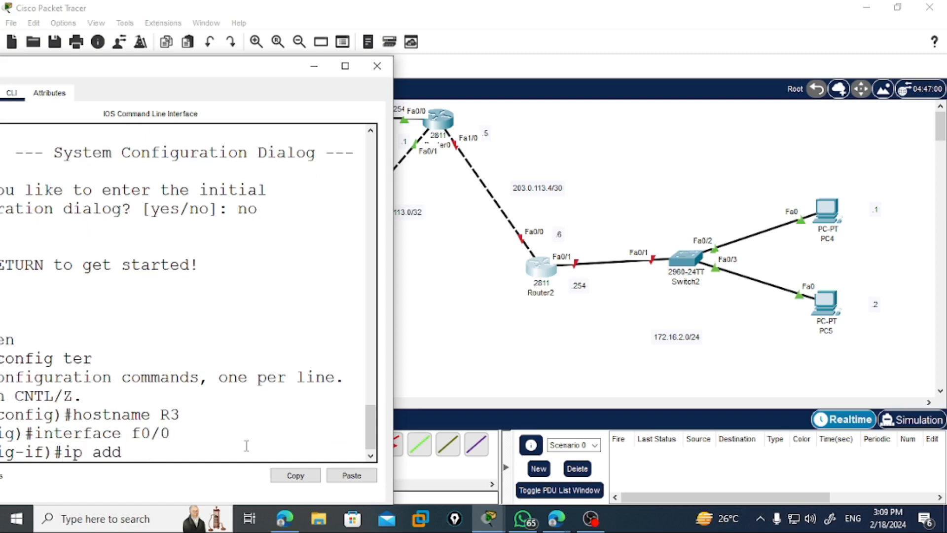
text( 203.0.113.)
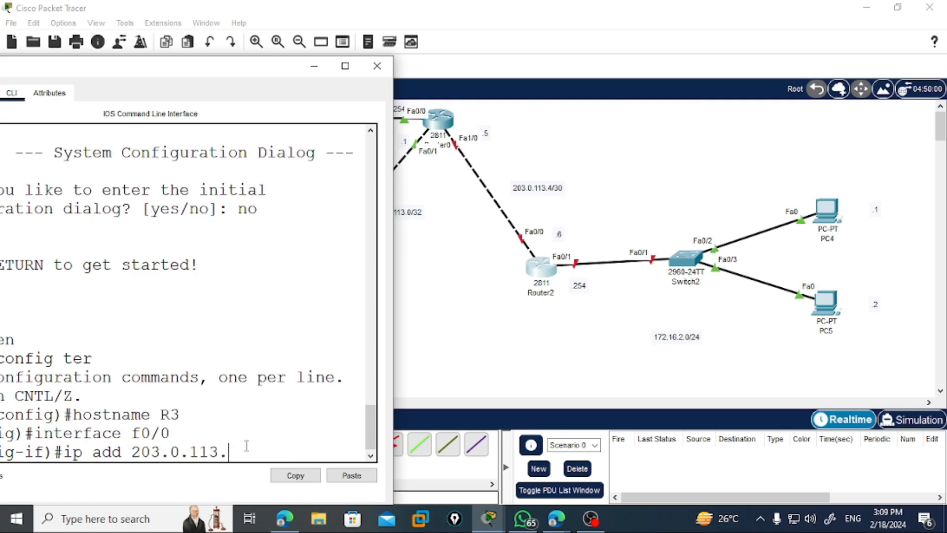
text(6 255.255.255.252)
key(Return)
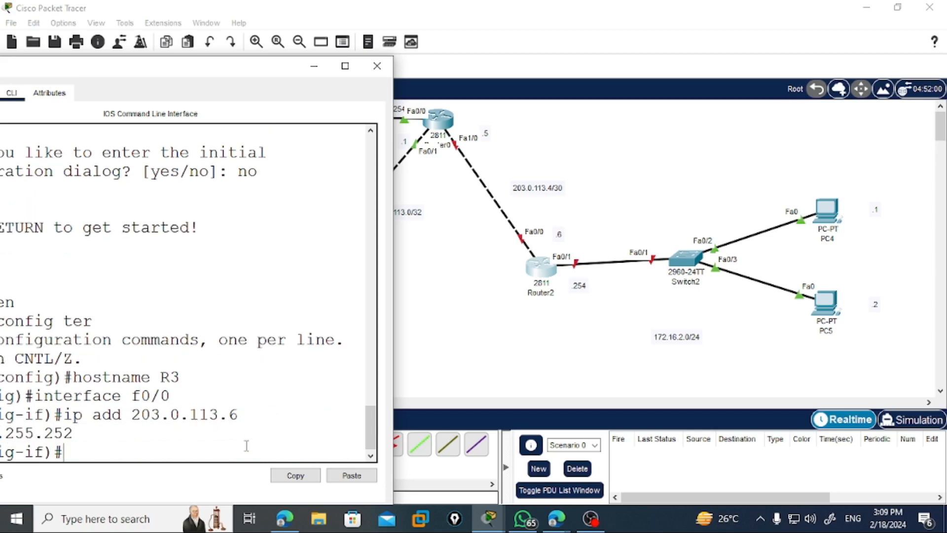
text(no shut)
key(Return)
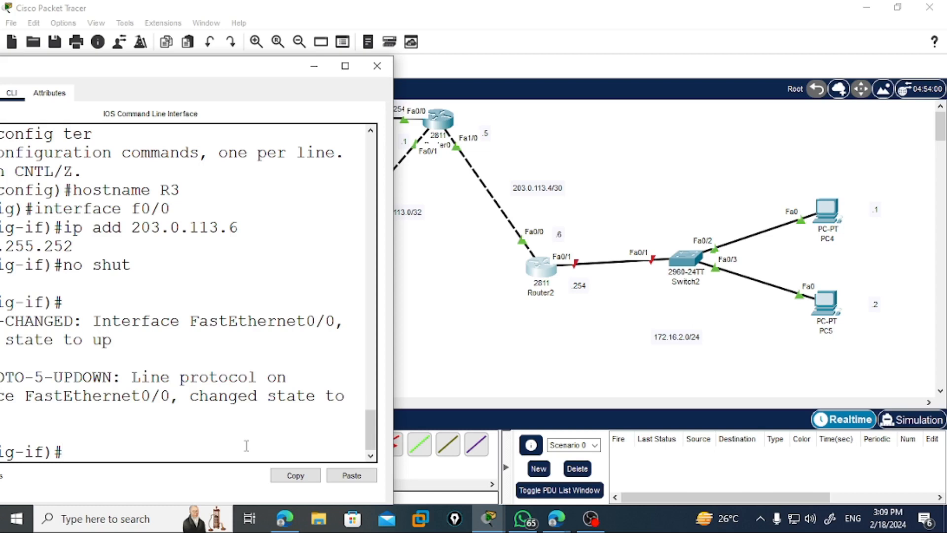
Step: Configure R3's interface f0/1 with 172.16.2.254 and mask 255.255.255.0, enable it with no shut, and close Router2's window
key(Up)
key(Up)
key(Up)
key(BackSpace)
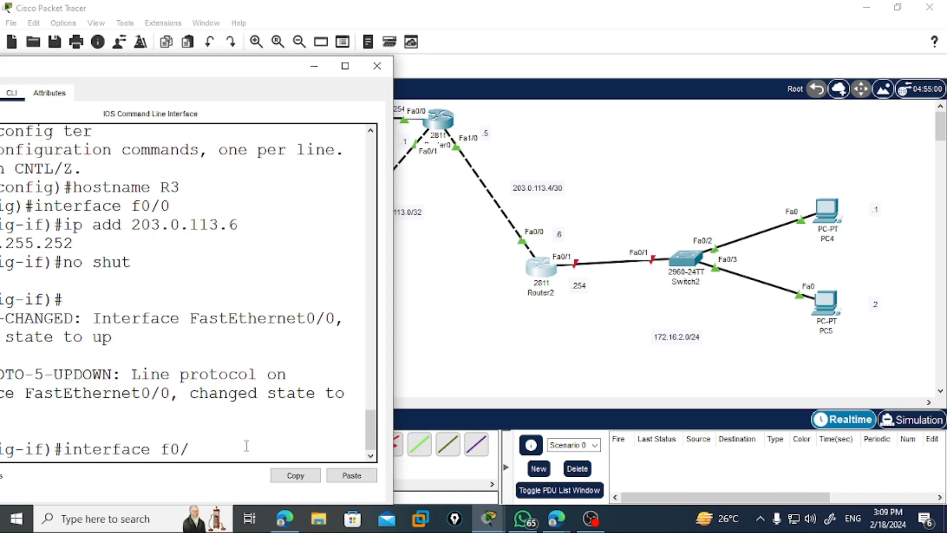
text(1)
key(Return)
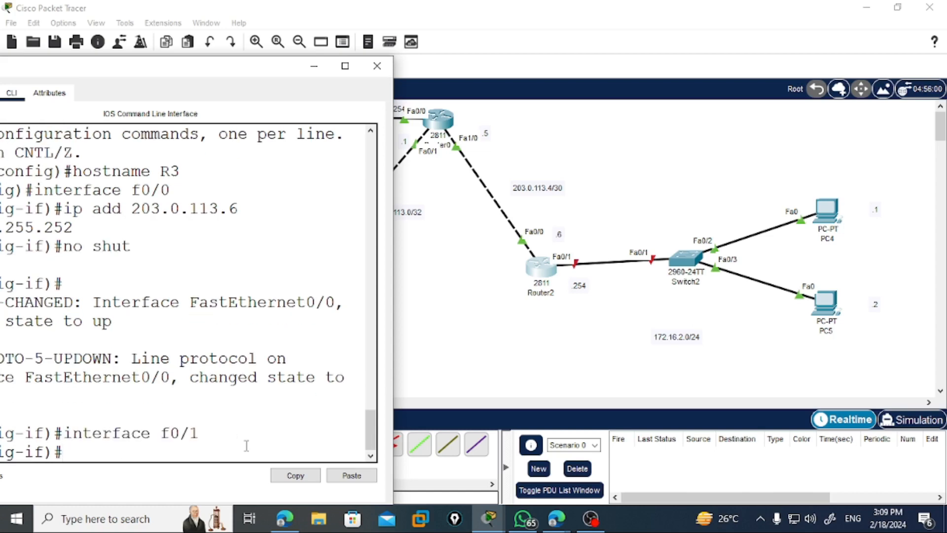
text(ip add 1)
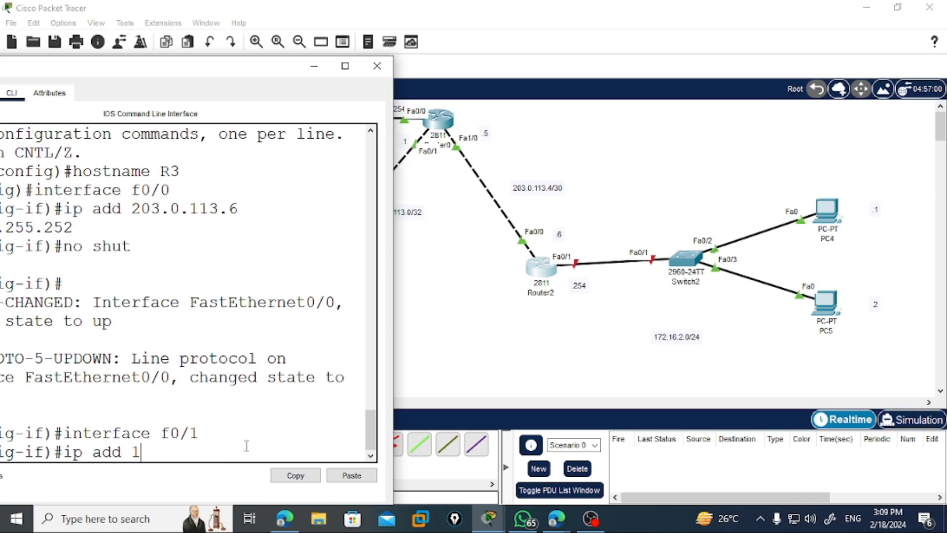
text(72.16.2.2)
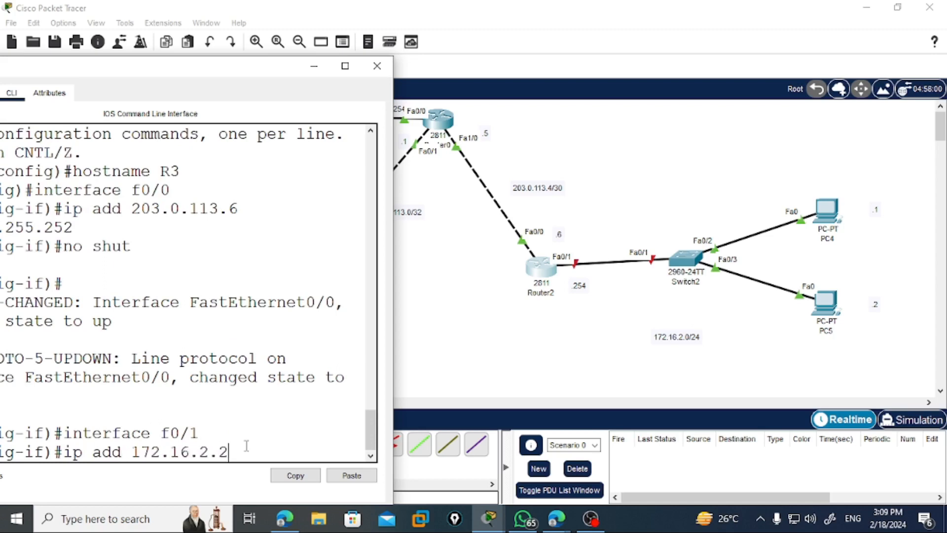
text(54 255.255.255.0)
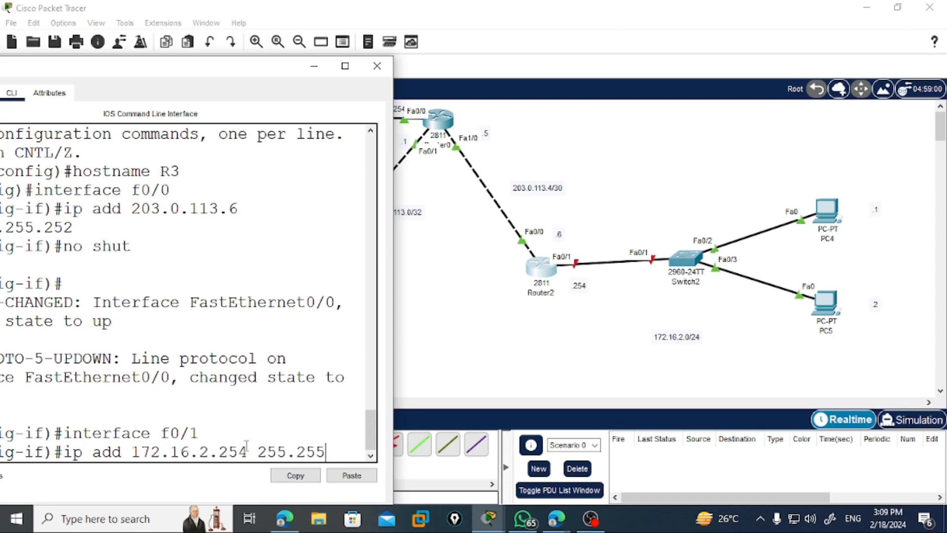
key(Return)
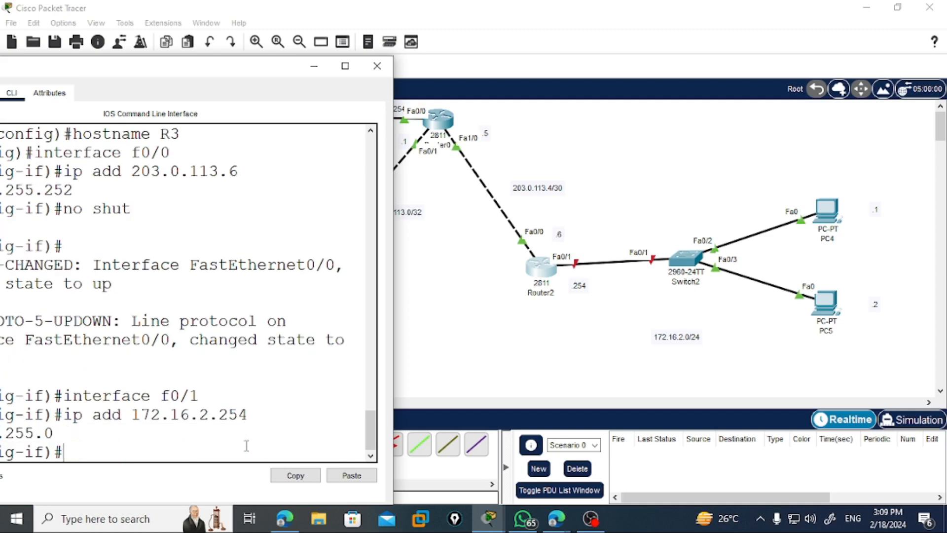
text(no shut)
key(Return)
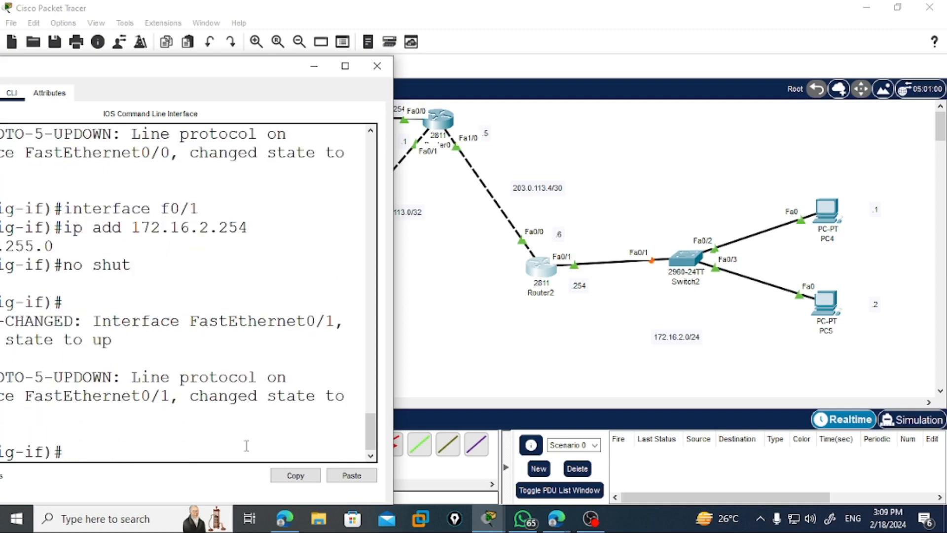
click(377, 65)
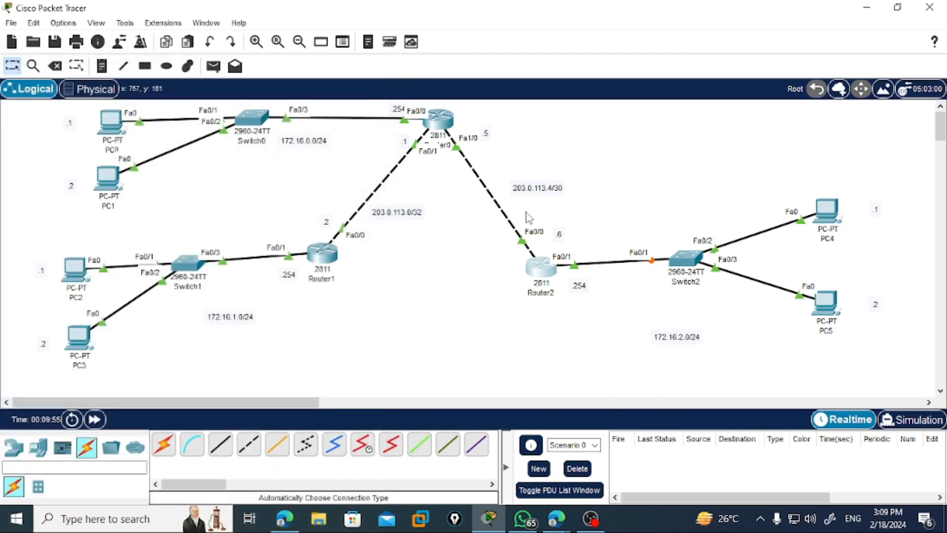
Step: Open Router0's command line and exit interface configuration mode back to global configuration mode
click(449, 129)
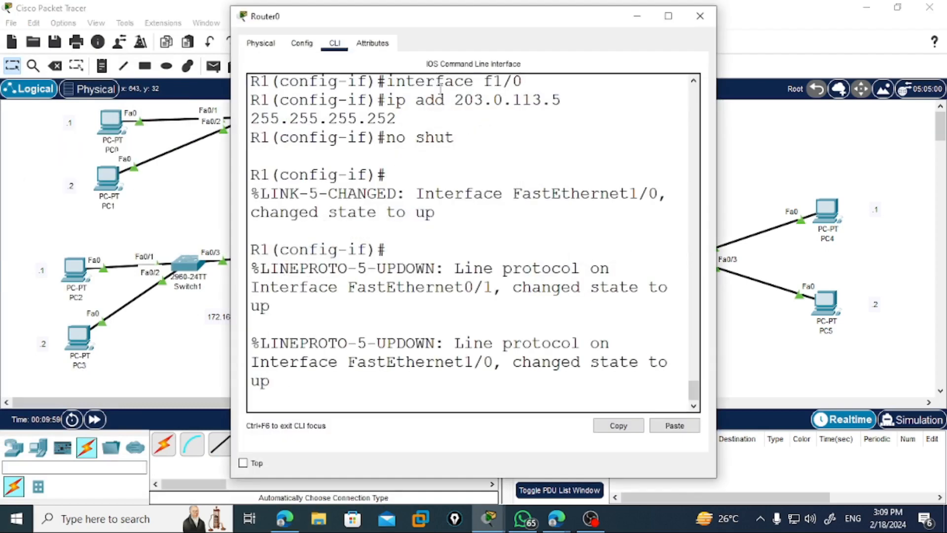
drag(566, 24, 578, 23)
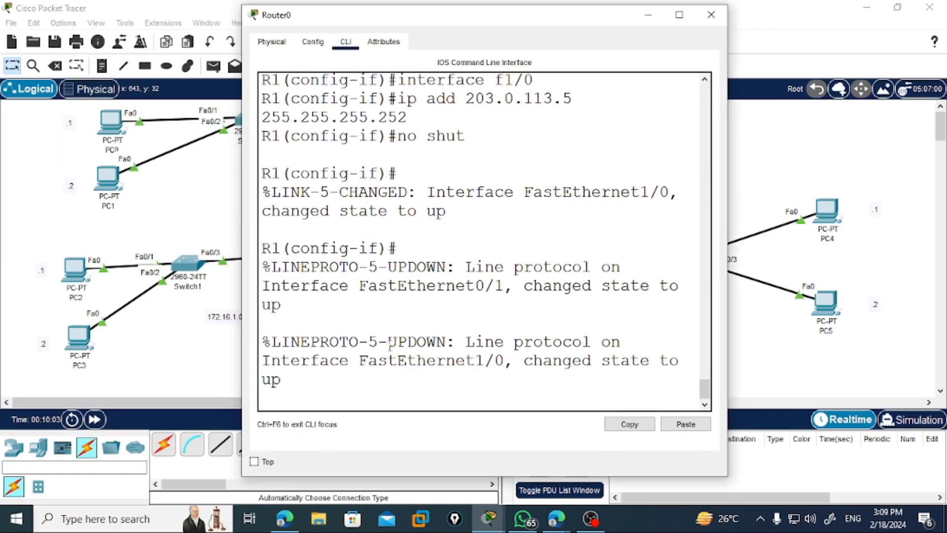
key(Return)
key(Return)
text(exit)
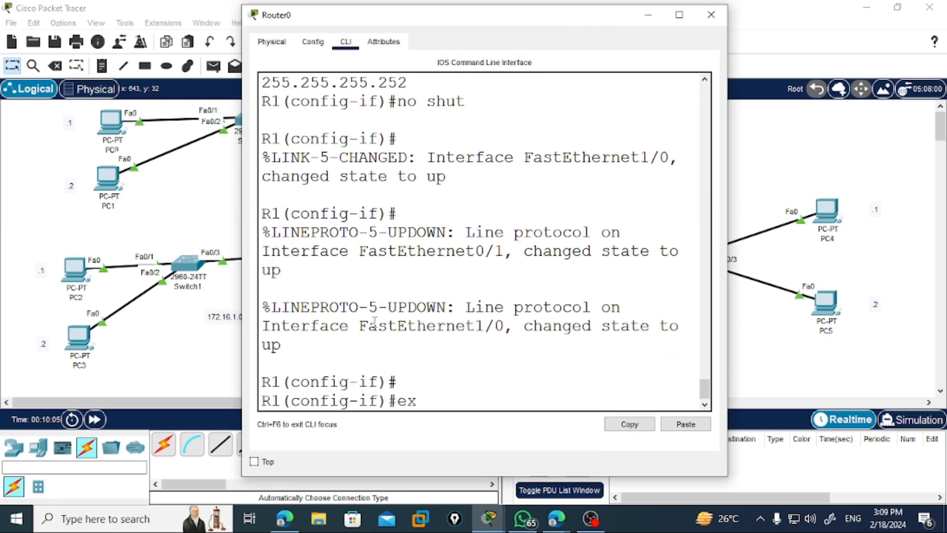
key(Return)
key(Return)
Step: Query the allowed OSPF process IDs on R1 and start OSPF routing with process ID 10
text(router ospf)
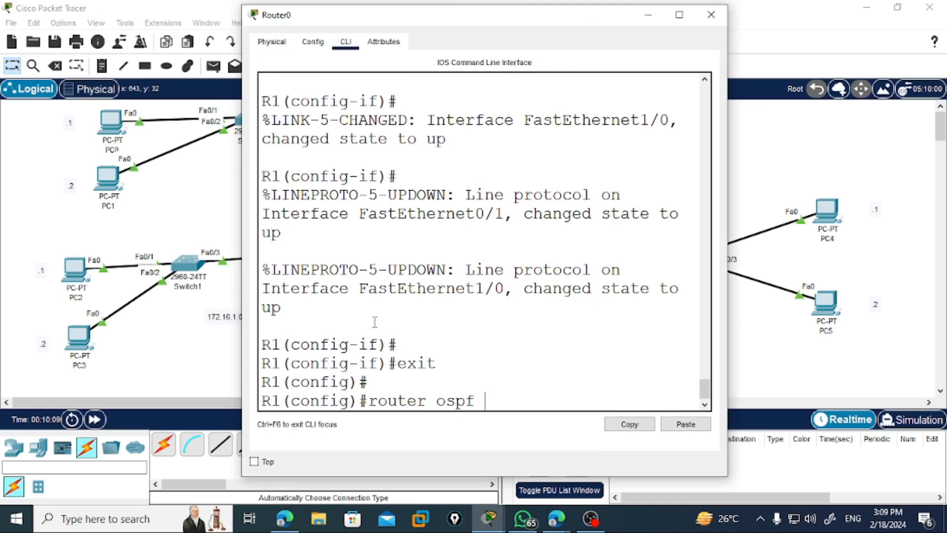
text( ?)
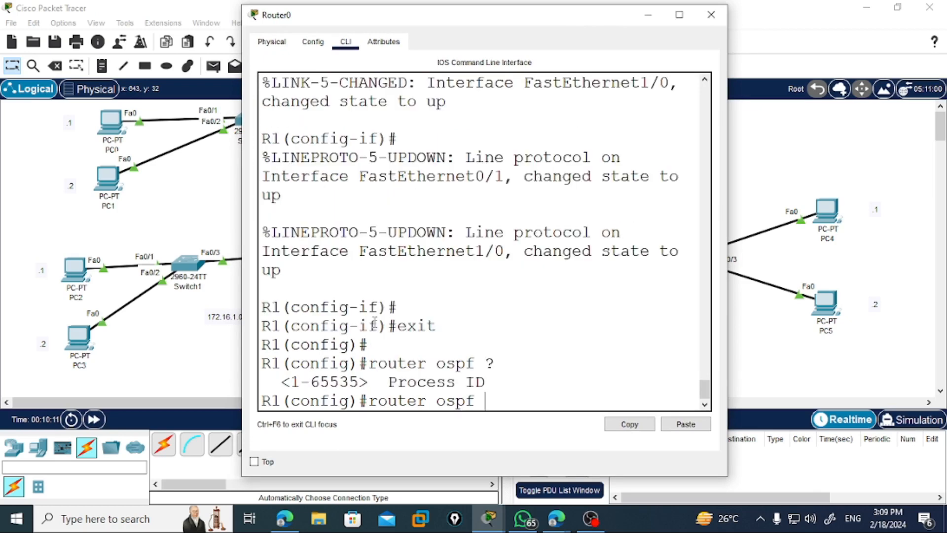
text(10)
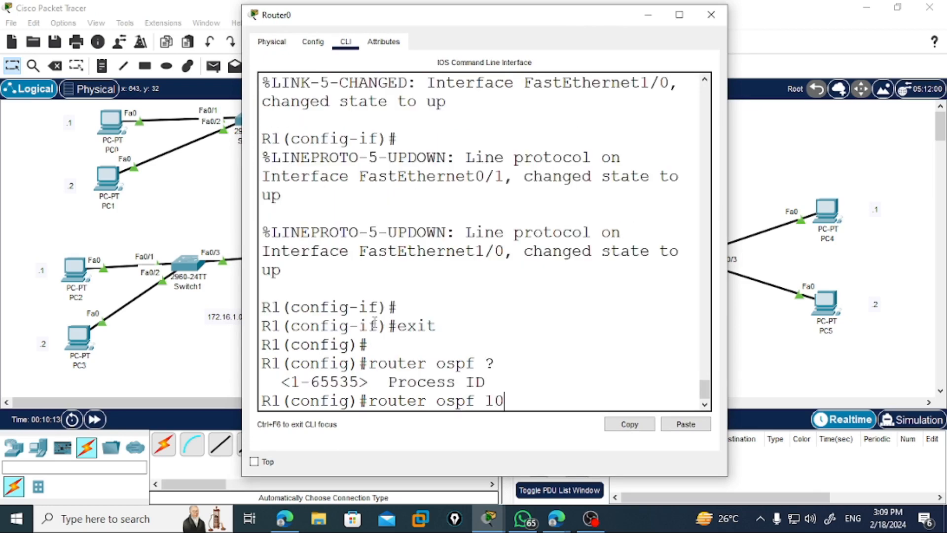
key(Return)
Step: Discard the partly entered network command, maximize Router0's window and display R1's IP routing table from router configuration mode
text(network)
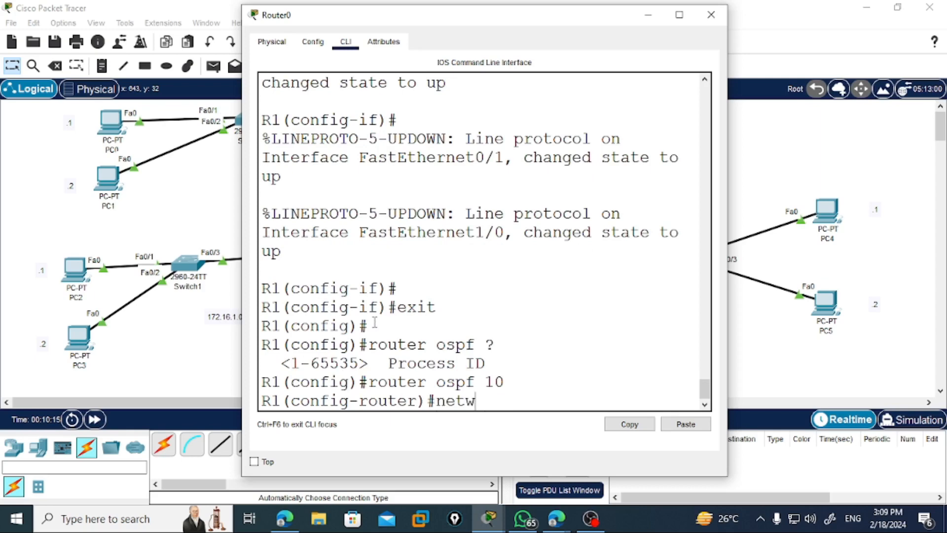
key(BackSpace)
key(BackSpace)
key(BackSpace)
key(BackSpace)
key(BackSpace)
key(BackSpace)
key(BackSpace)
click(679, 15)
text(do show ip rout)
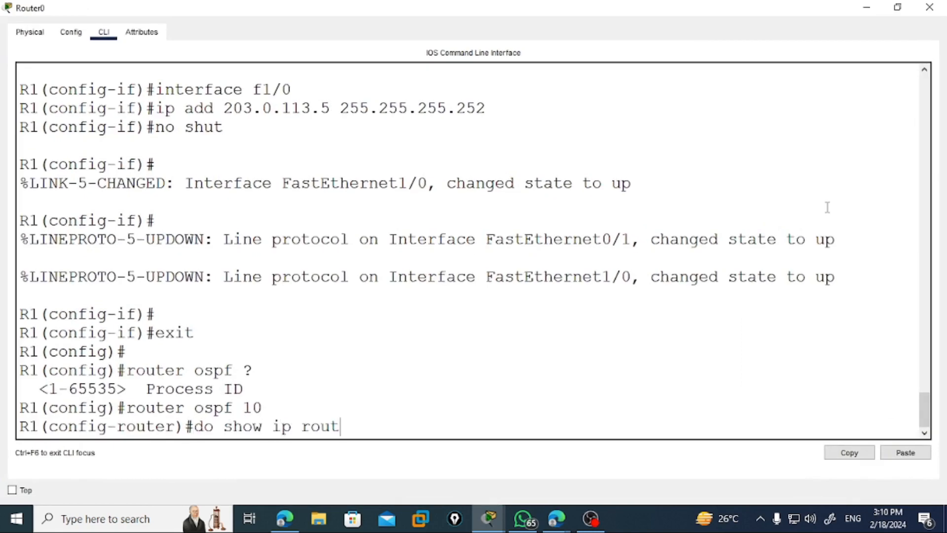
key(Return)
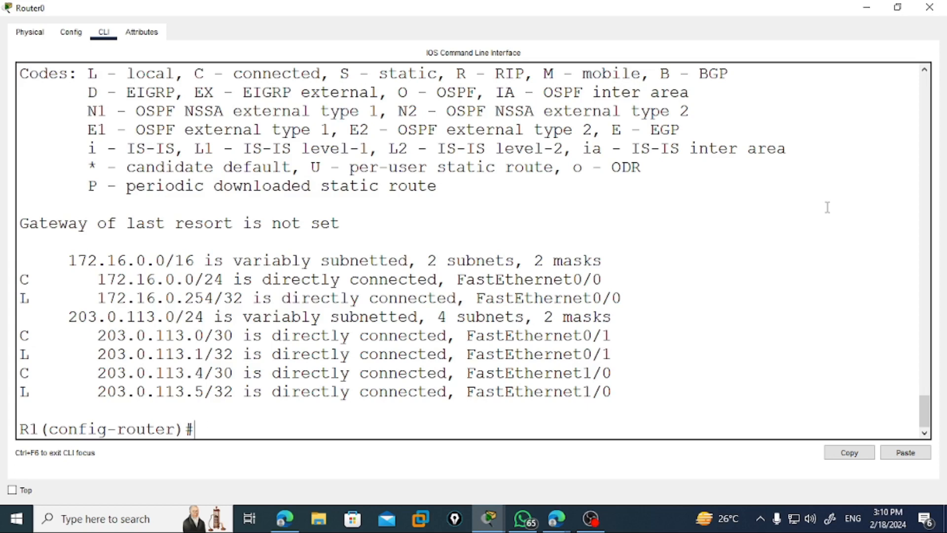
Step: Advertise network 172.16.0.0 with wildcard mask 0.0.0.255 in OSPF area 0 on R1
text(network)
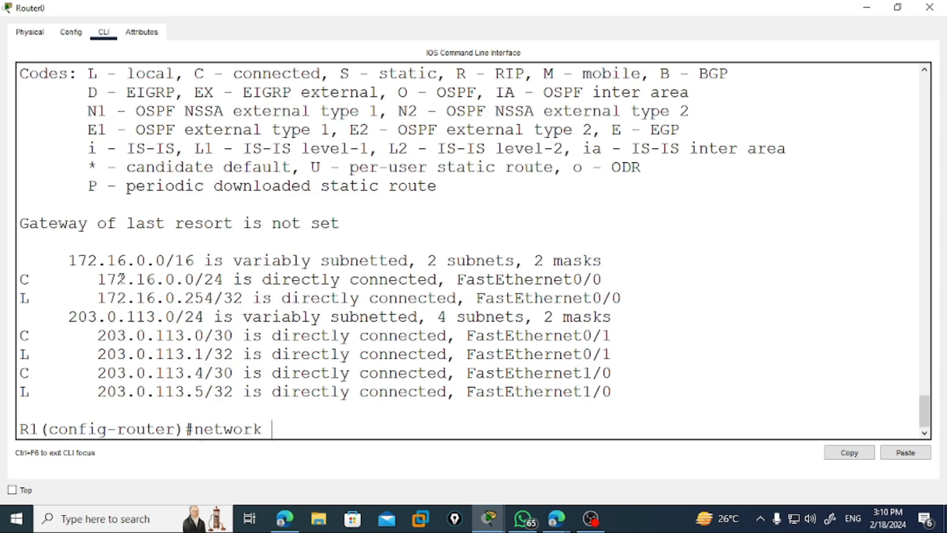
drag(89, 279, 194, 279)
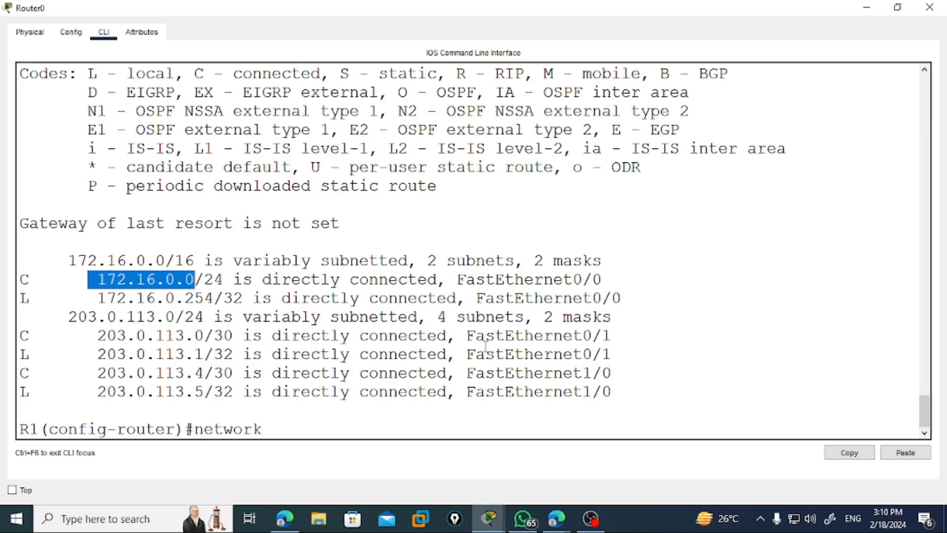
text(172.16.0.0)
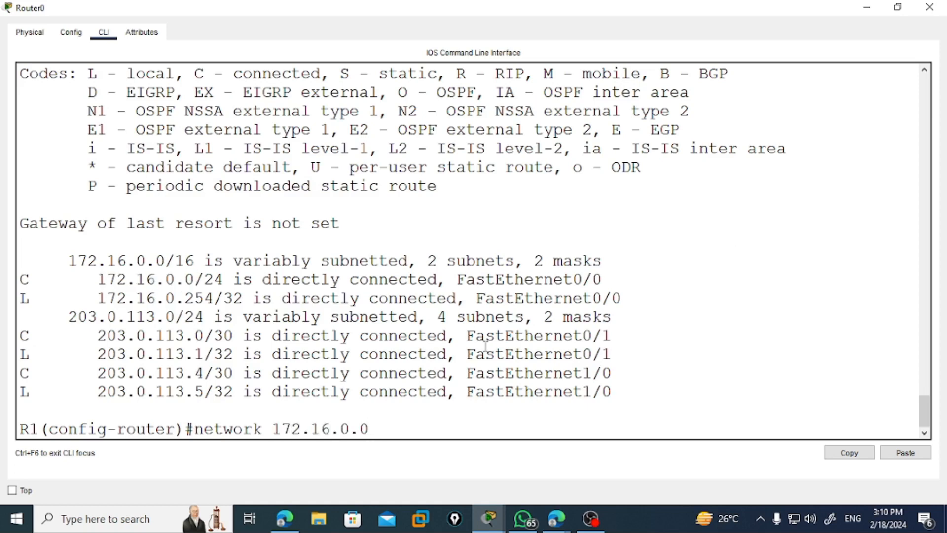
text( 0.0.0.255 area )
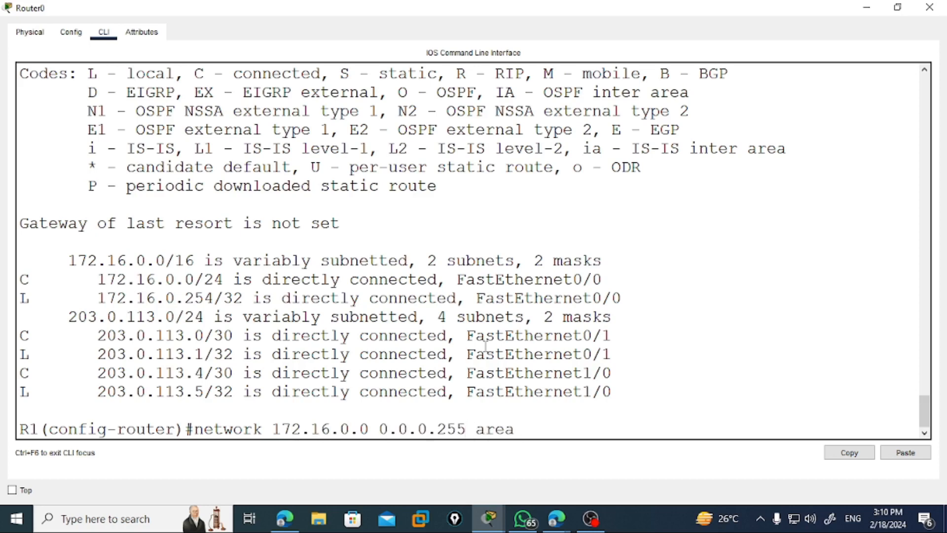
text(0)
key(Return)
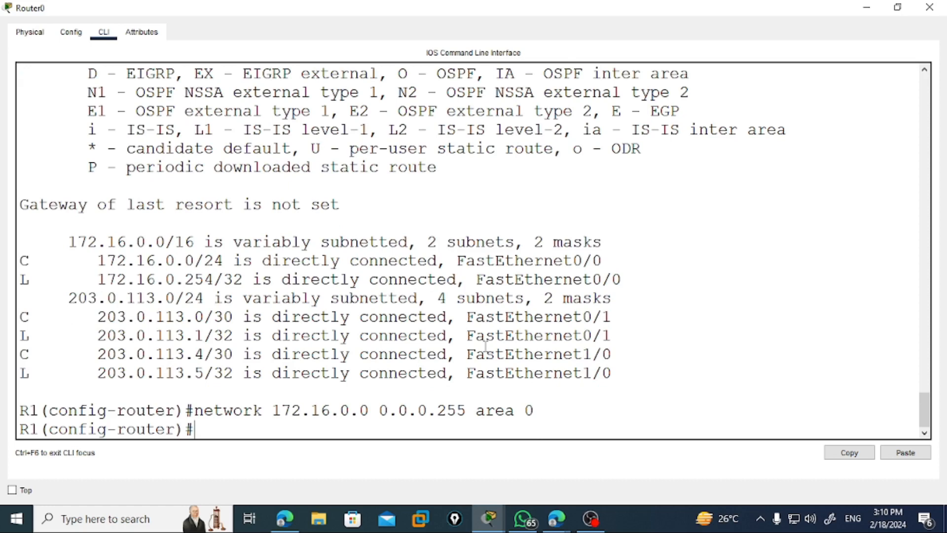
Step: Advertise network 203.0.113.0 with wildcard mask 0.0.0.3 in OSPF area 0 on R1
text(network)
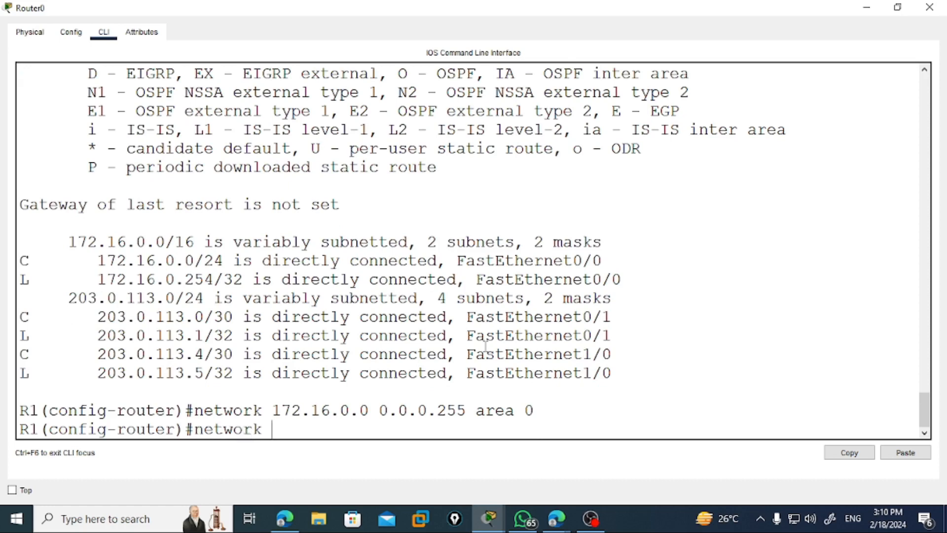
text( 203.0.1113.)
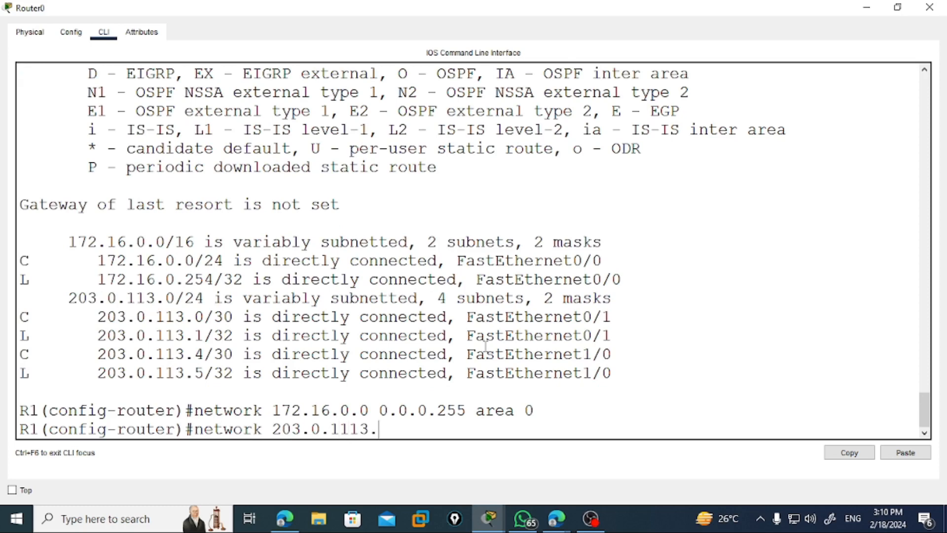
key(BackSpace)
key(BackSpace)
key(BackSpace)
text(3.0 0.0.0.3)
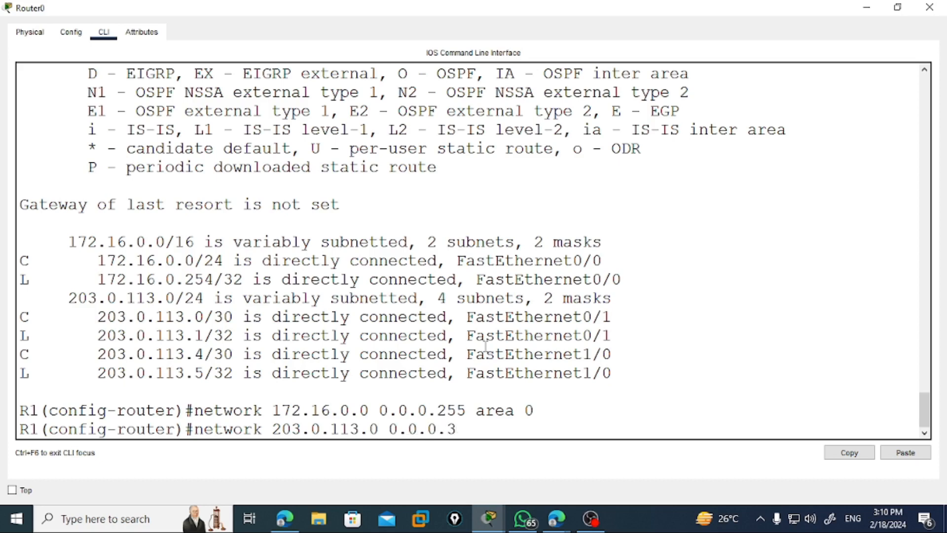
text( area 0)
key(Return)
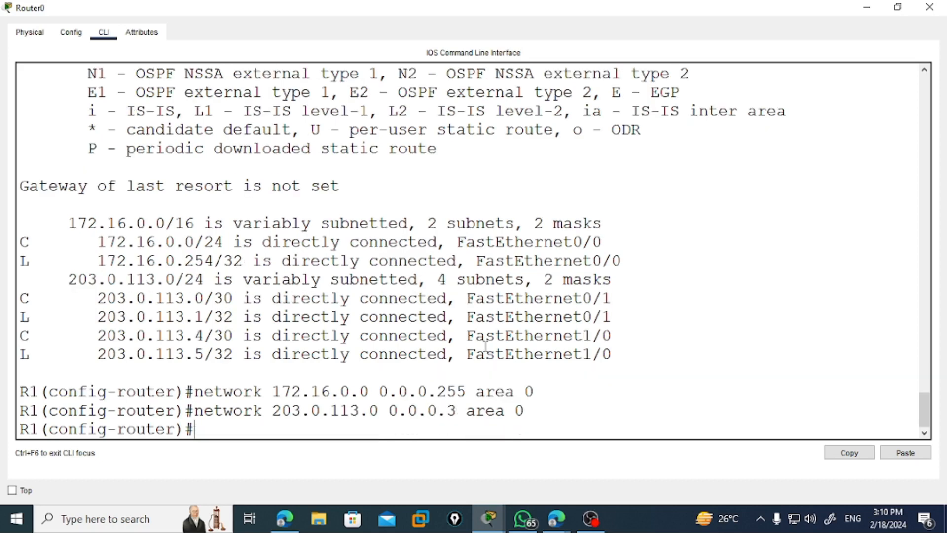
Step: Advertise network 203.0.113.4 with wildcard mask 0.0.0.3 in OSPF area 0 on R1 and exit router configuration mode
text(network )
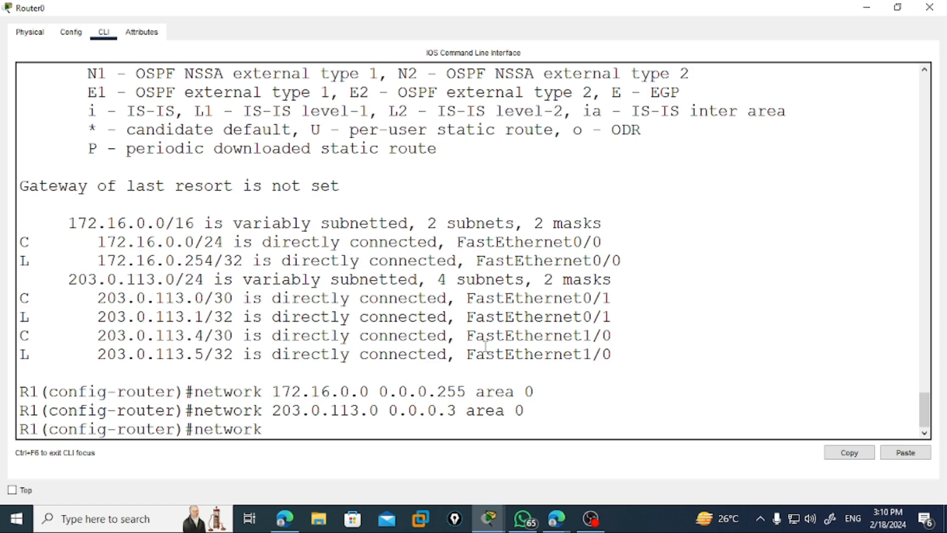
text(203.0.113.4)
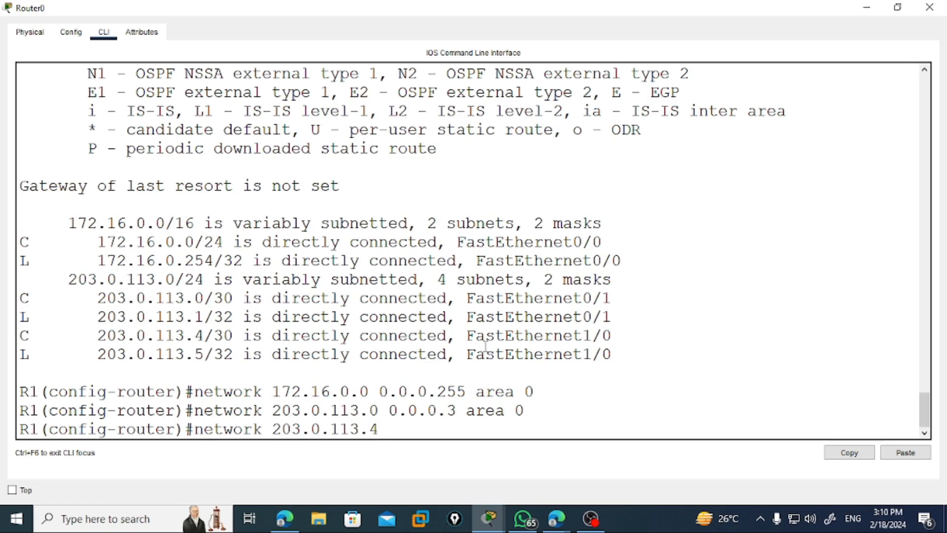
text( 0.0.0)
text(.3 area)
text( 0)
key(Return)
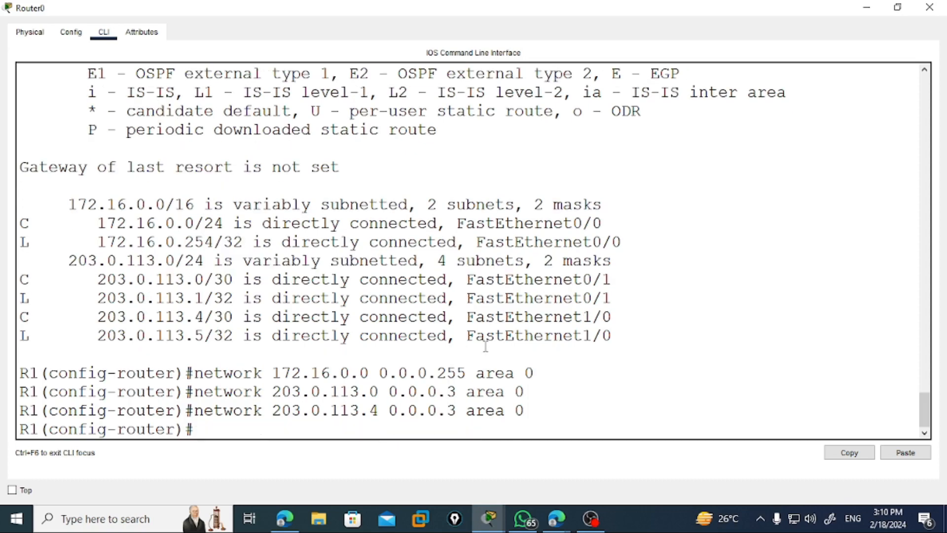
text(exit)
key(Return)
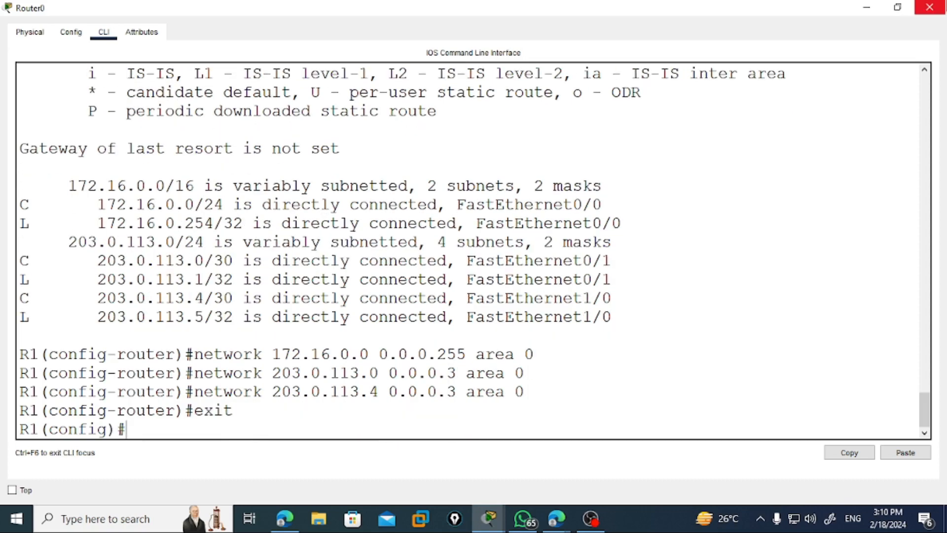
Step: Close Router0's window, open Router1's command line and maximize its window
click(938, 5)
click(319, 255)
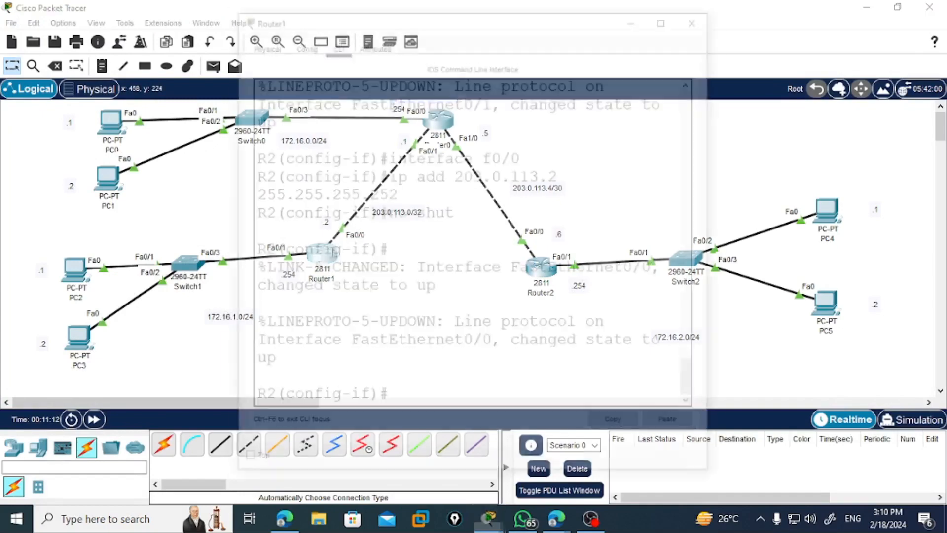
drag(362, 29, 621, 46)
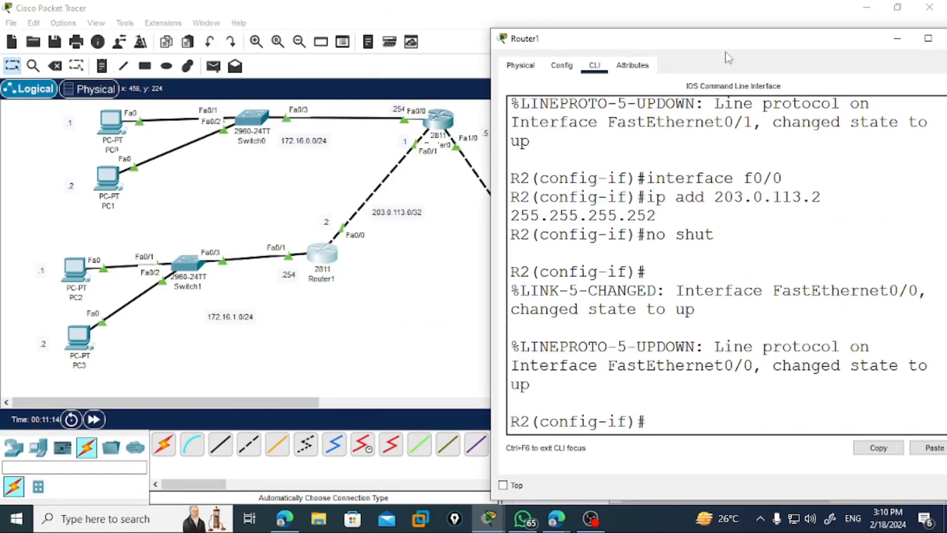
double_click(769, 43)
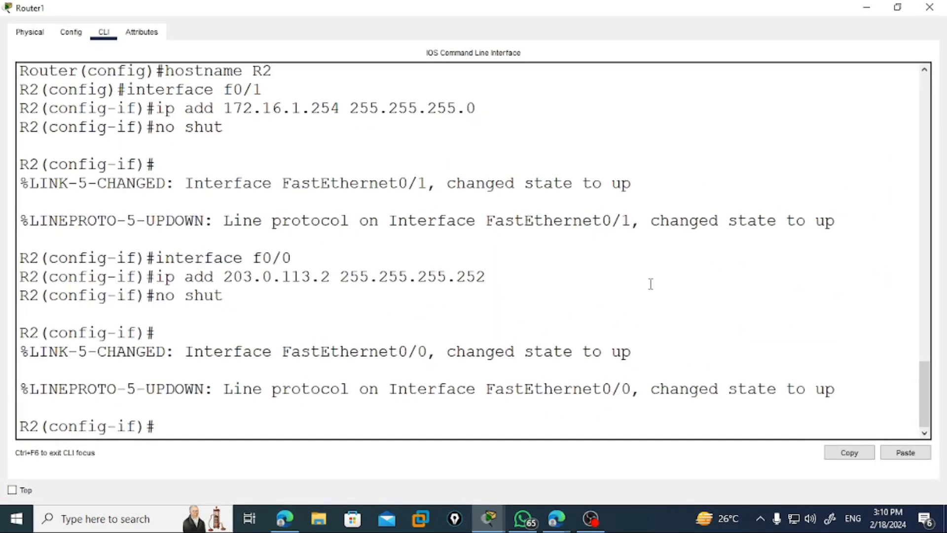
Step: Leave interface configuration on R2, start OSPF process 10 and display the IP routing table from router configuration mode
text(exit)
key(Return)
key(Return)
text(router)
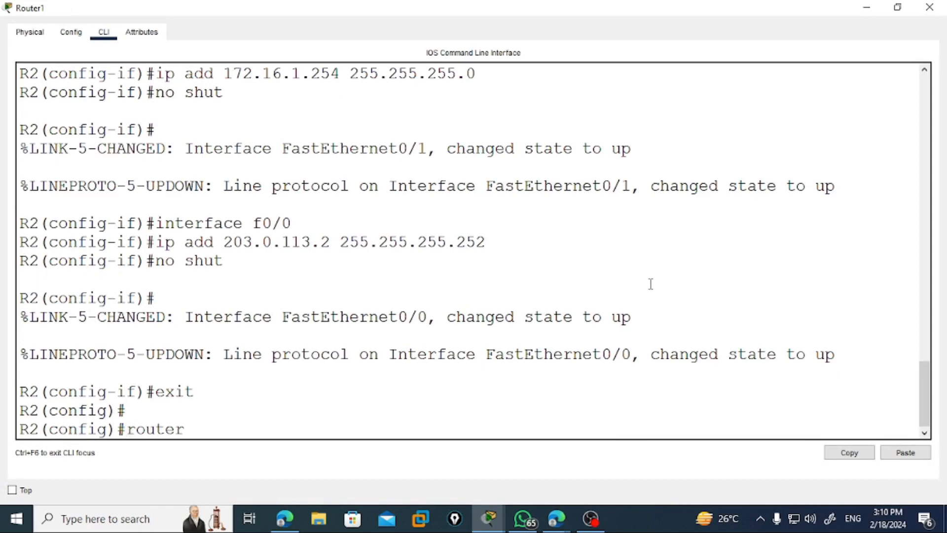
text( ospf 10)
key(Return)
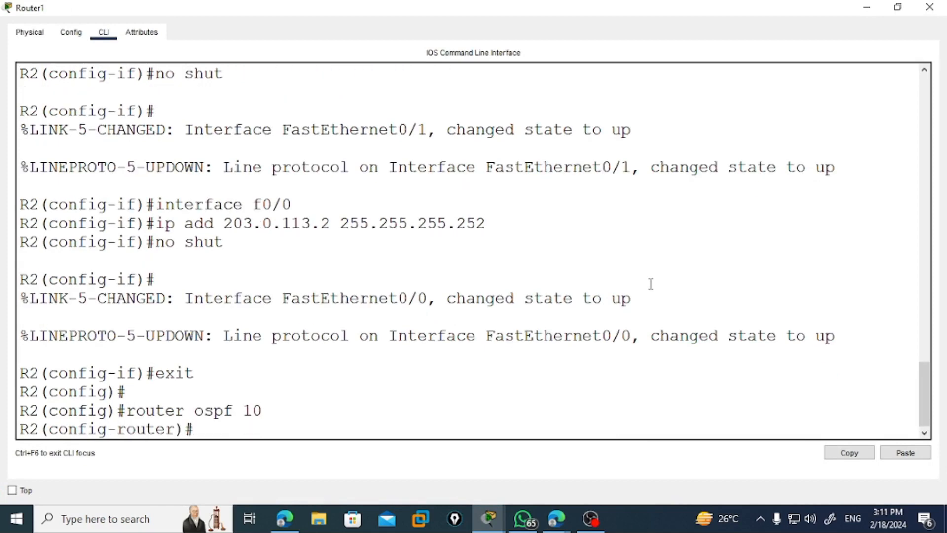
text(do show ip route)
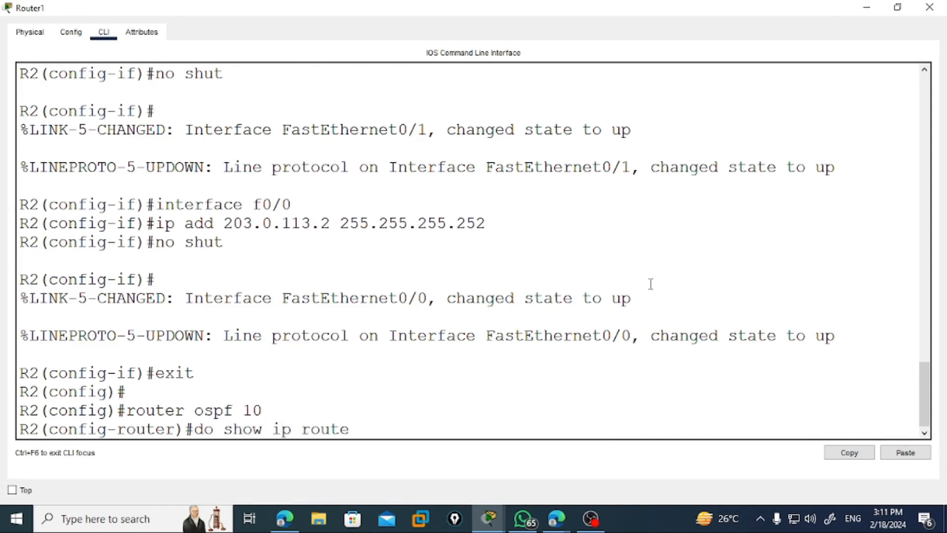
key(Return)
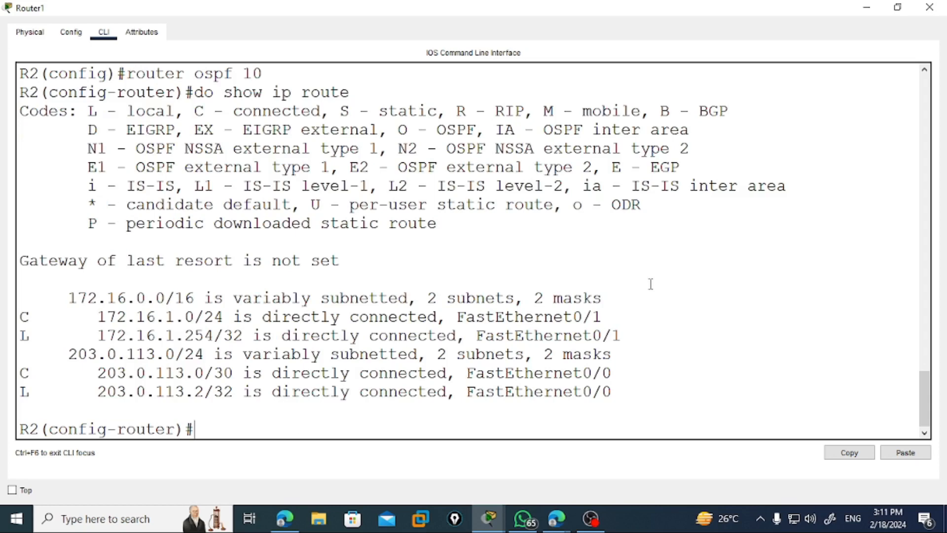
Step: Advertise network 172.16.1.0 with wildcard mask 0.0.0.255 in OSPF area 0 on R2
text(networ)
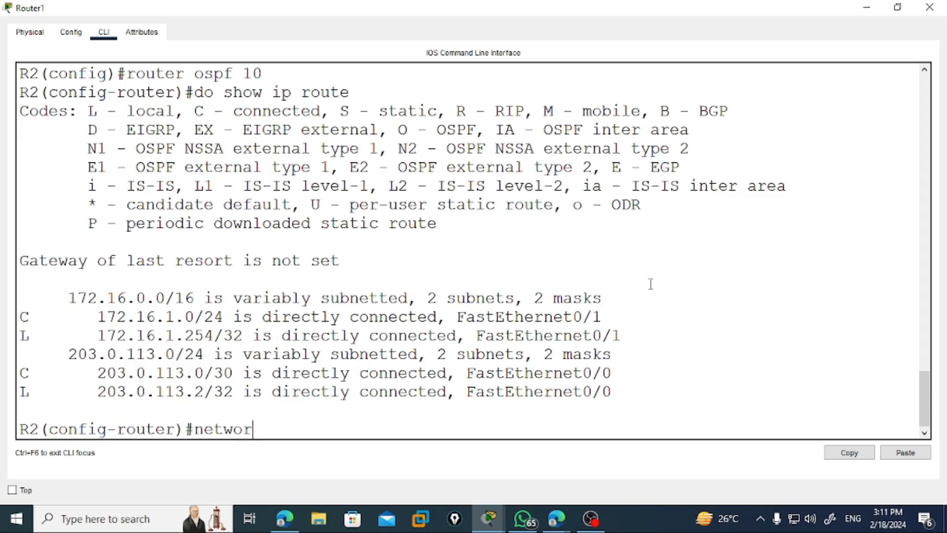
text(k 172.16.1.0 0.)
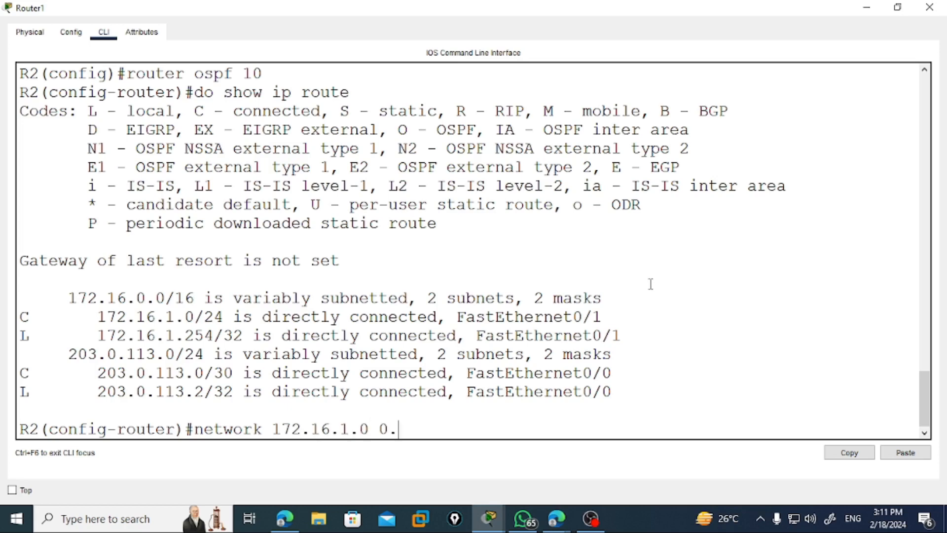
text(0.0.255 area 0)
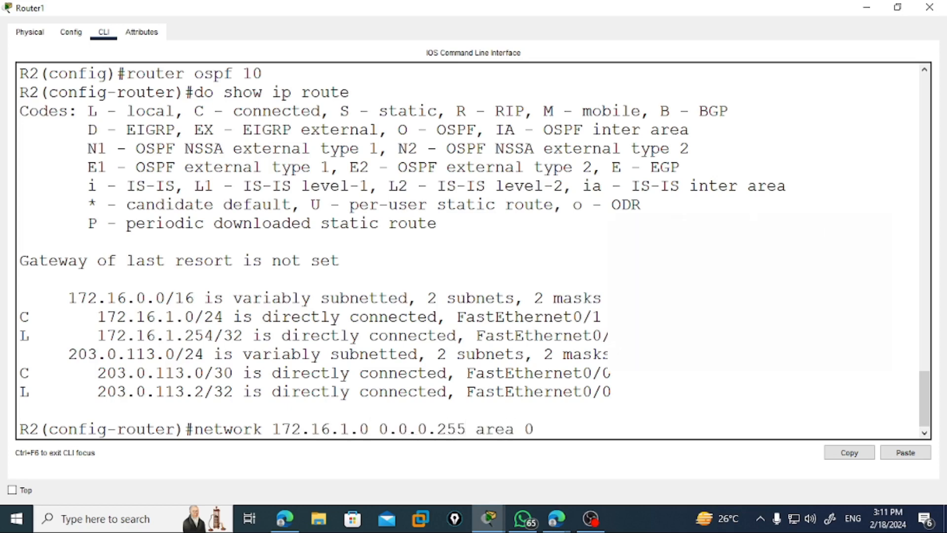
key(Return)
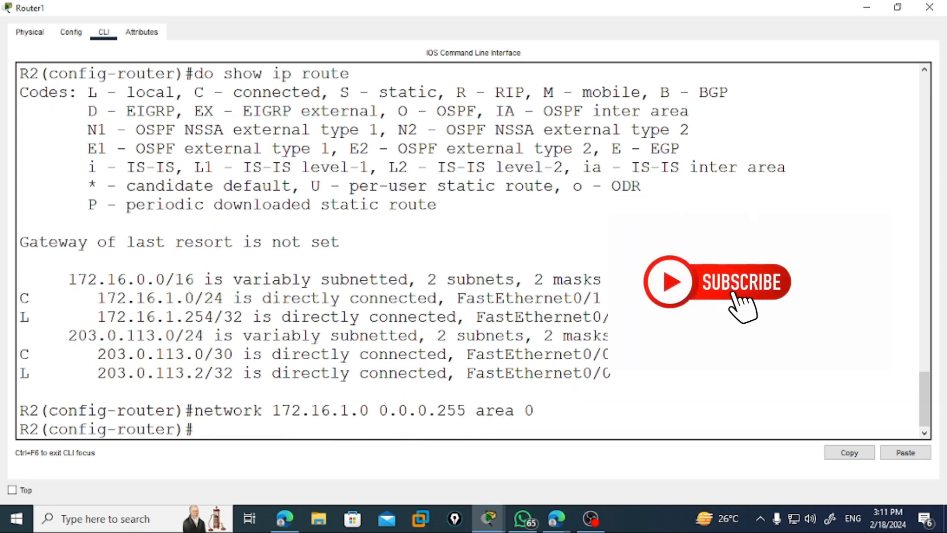
Step: Advertise network 203.0.113.0 with wildcard mask 0.0.0.3 in OSPF area 0 on R2
text(network 2)
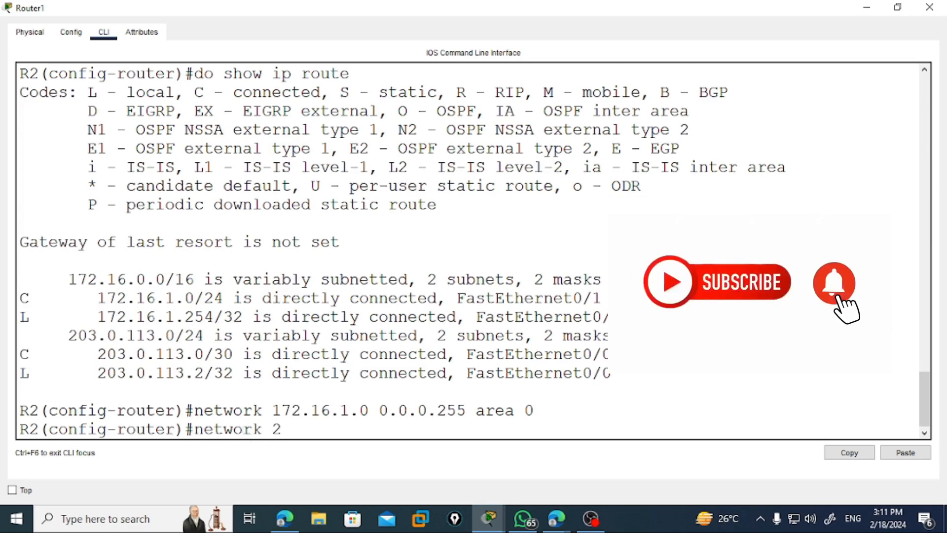
text(03.0.113.0)
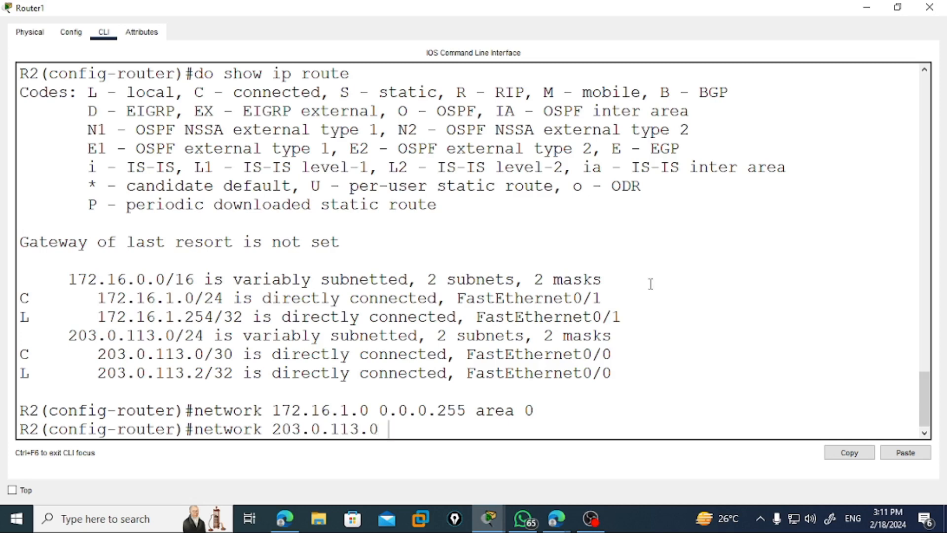
text( 0.0.0.3 area 0)
key(Return)
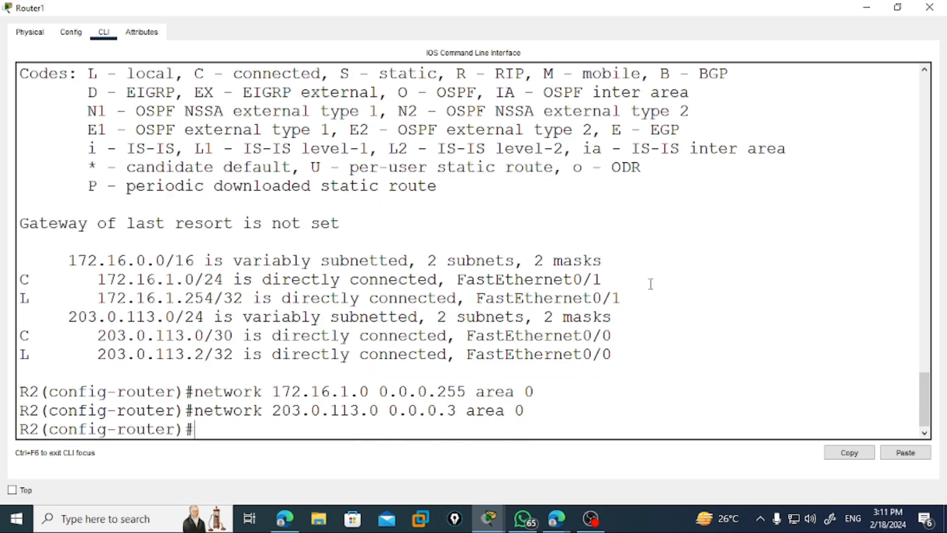
key(Return)
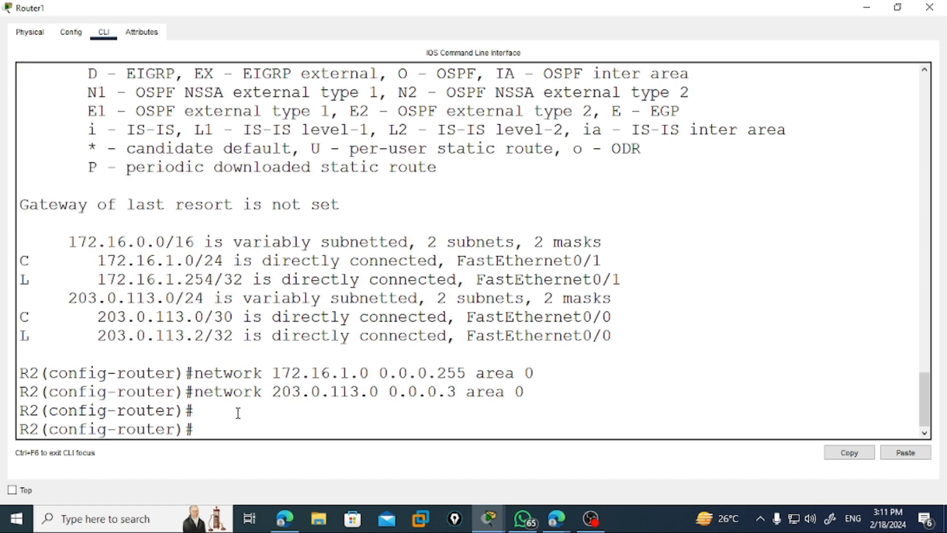
drag(136, 392, 273, 391)
click(458, 426)
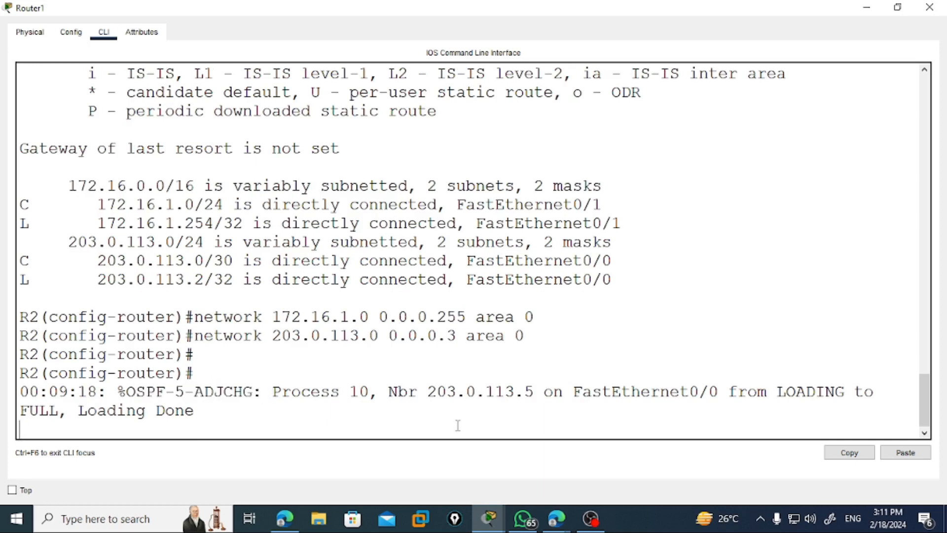
Step: Close Router1's window, open Router2's command line and maximize its window
click(929, 7)
click(538, 272)
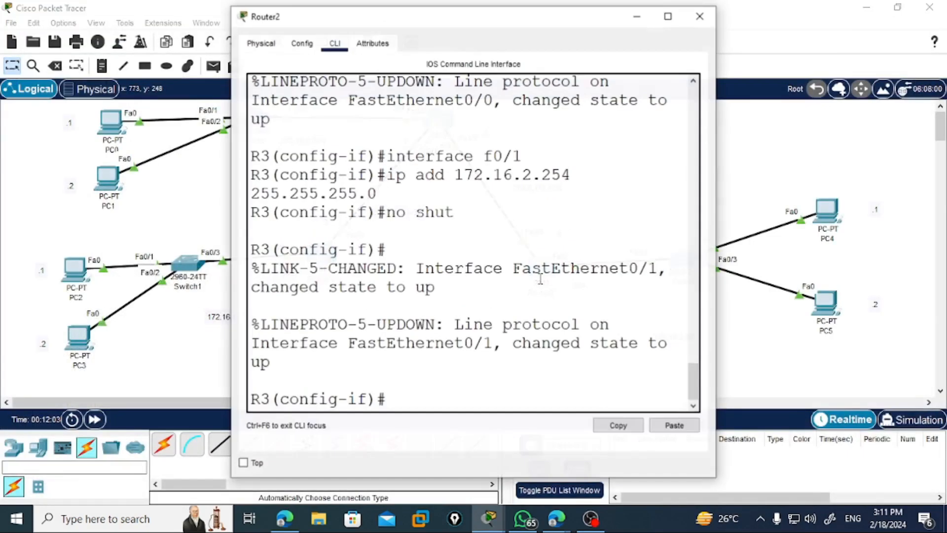
double_click(532, 20)
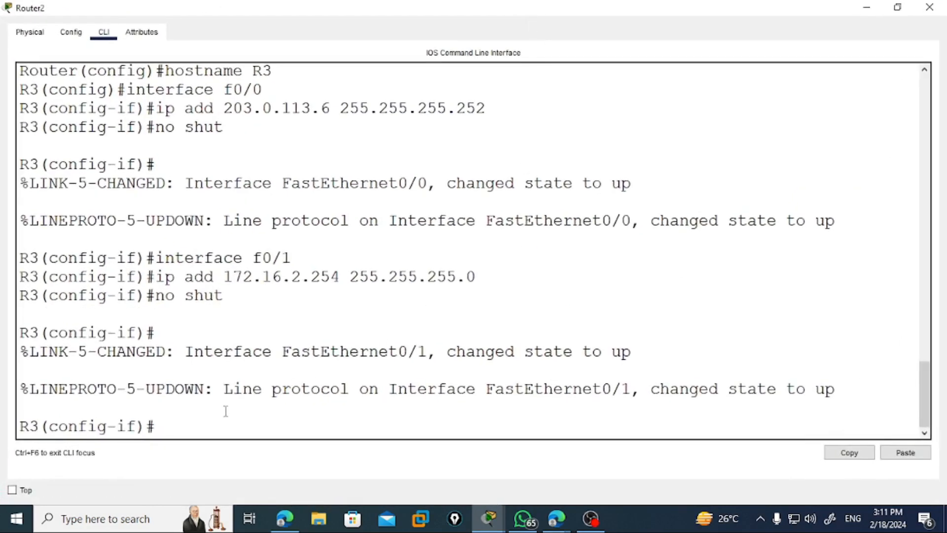
Step: Leave interface configuration on R3, start OSPF process 10 and display the IP routing table from router configuration mode
text(exit)
key(Return)
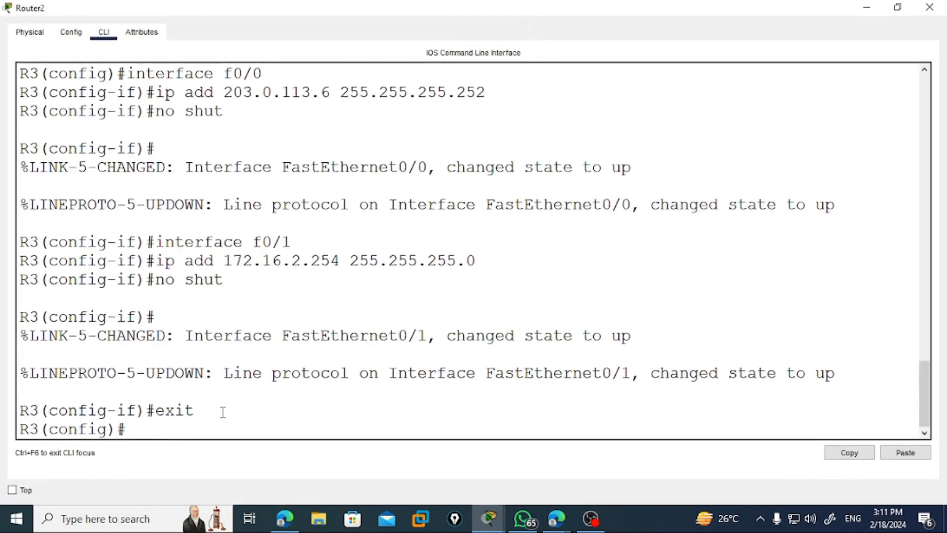
key(Return)
text(router os)
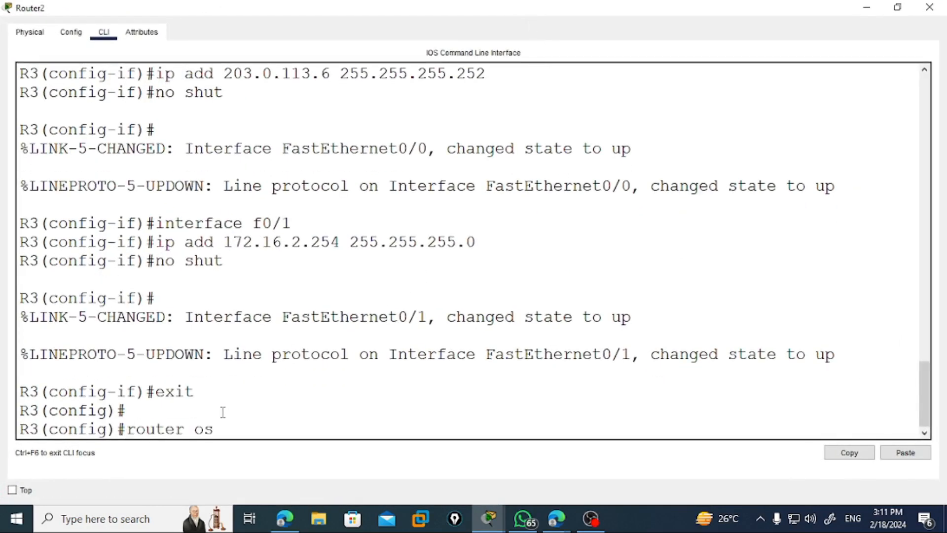
text(pf 10)
key(Return)
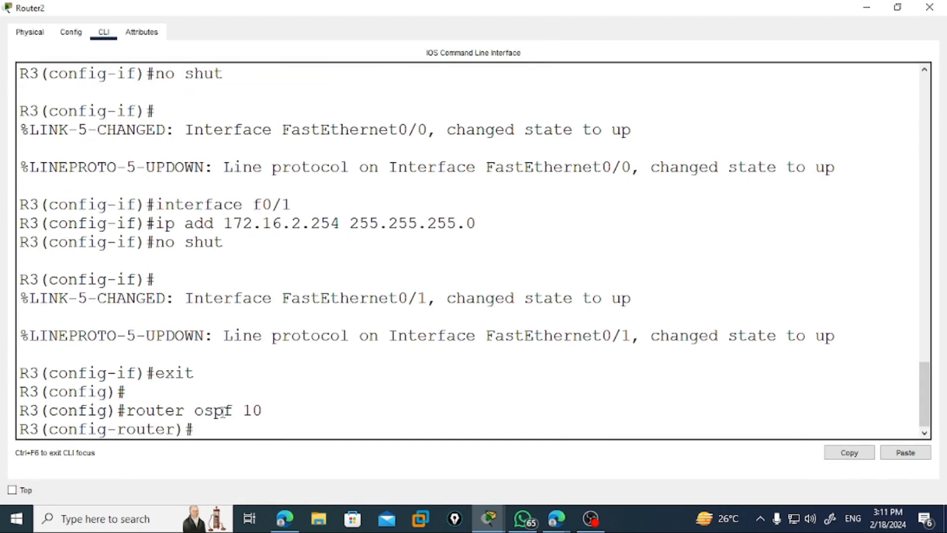
text(do show ip route)
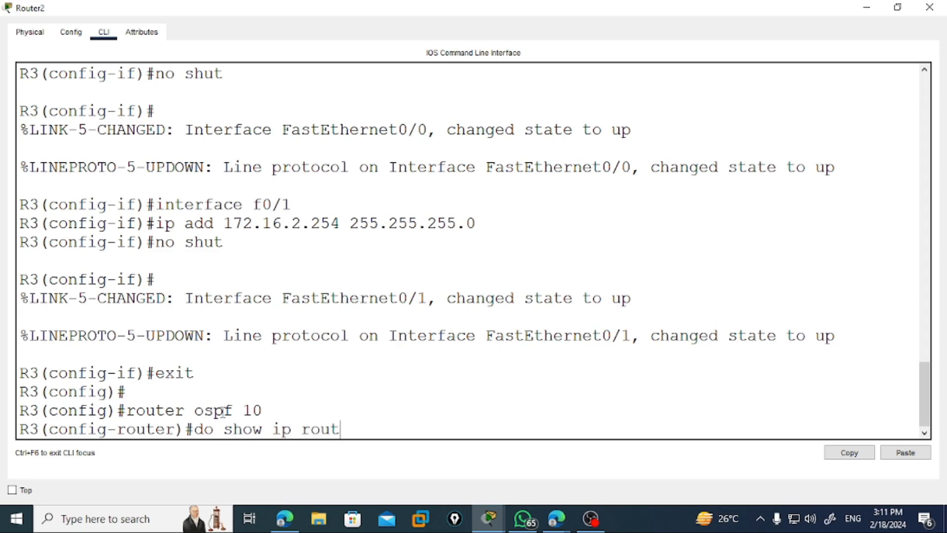
key(Return)
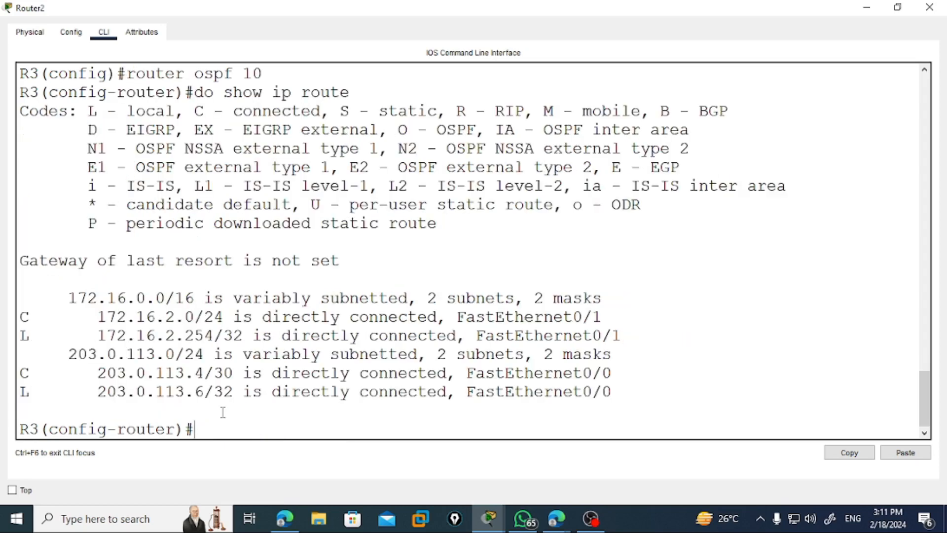
Step: Advertise network 172.16.2.0 with wildcard mask 0.0.0.255 in OSPF area 0 on R3
text(network 172.1)
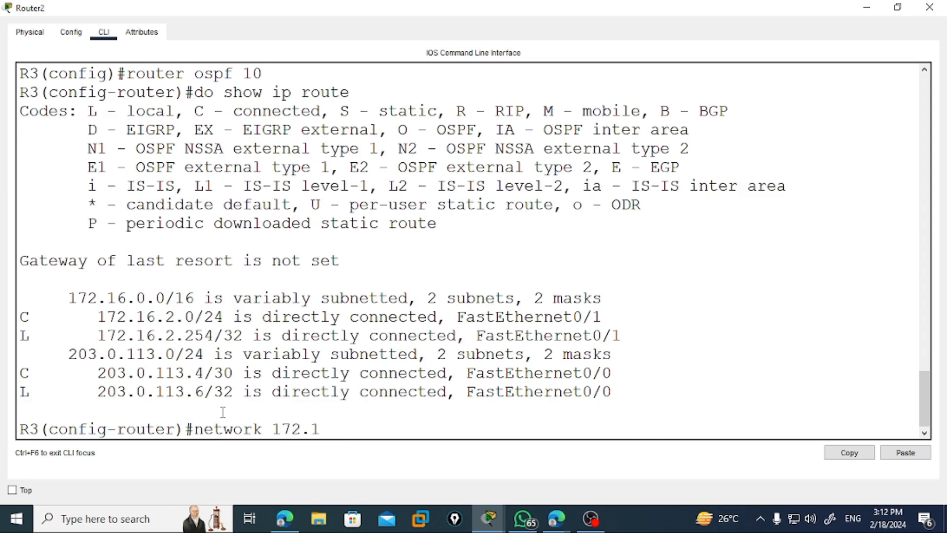
text(6.2.0 0)
text(.0.0.255)
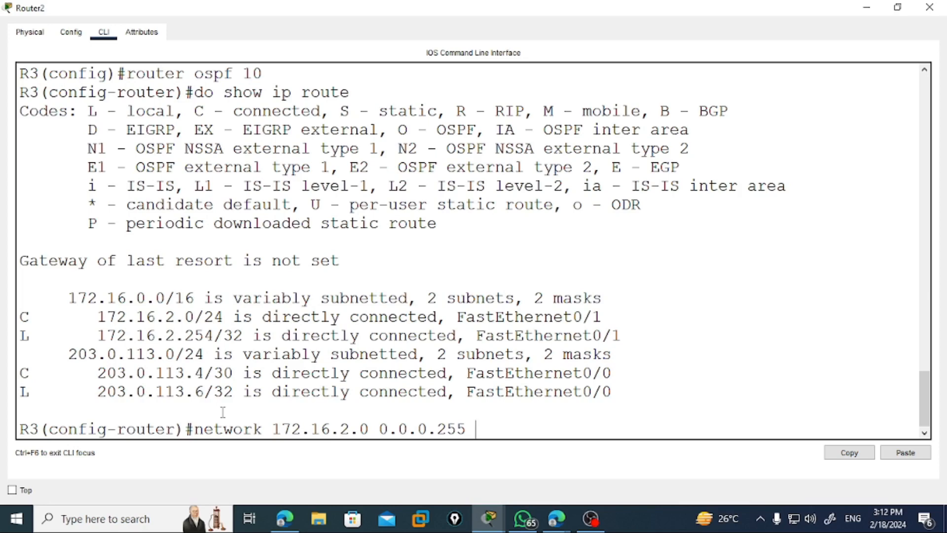
text(ara)
text(ea)
text( 0)
key(Return)
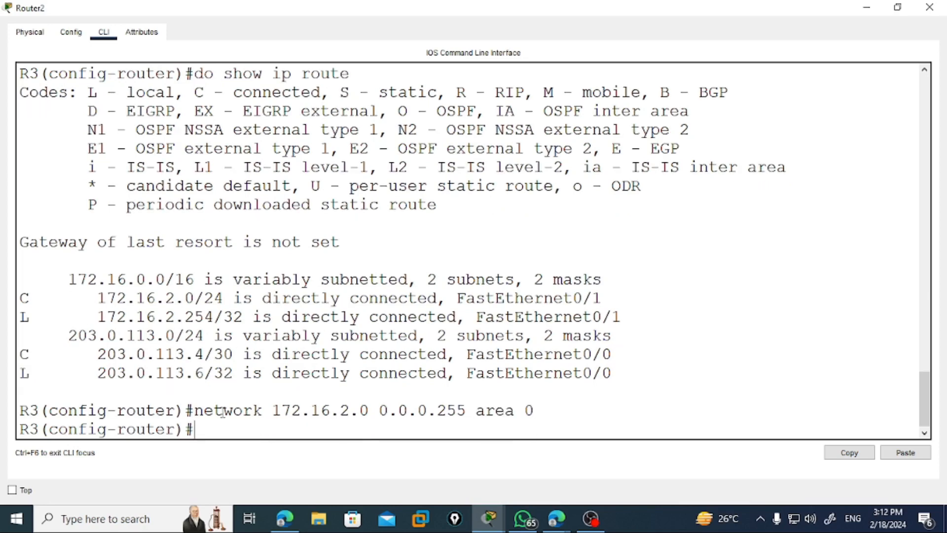
Step: Advertise network 203.0.113.4 with wildcard mask 0.0.0.3 in OSPF area 0 on R3
text(network )
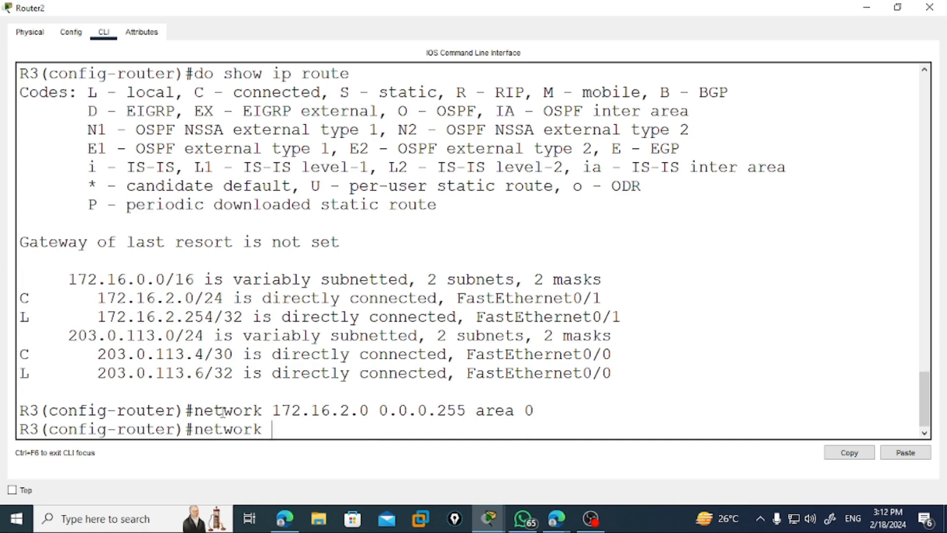
text(203.0.113)
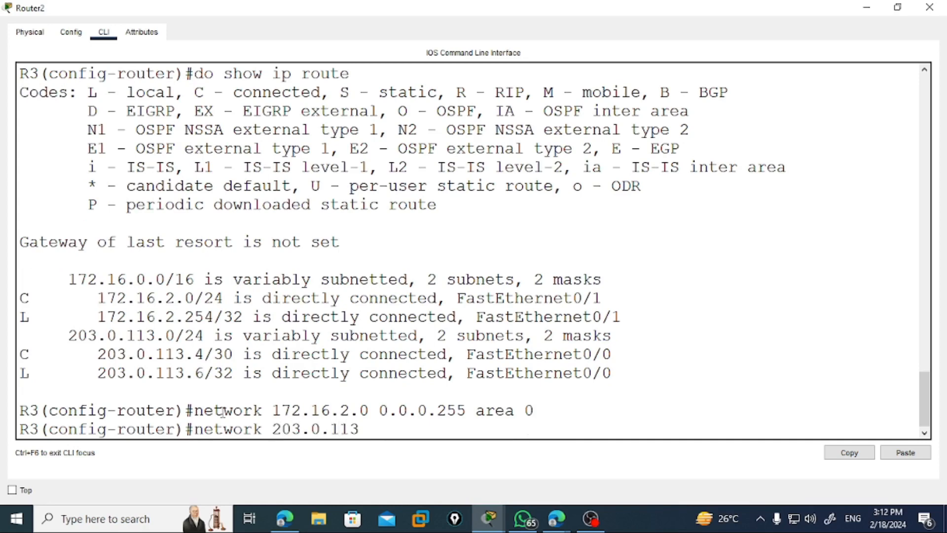
text(.4 0.0.0.3 area)
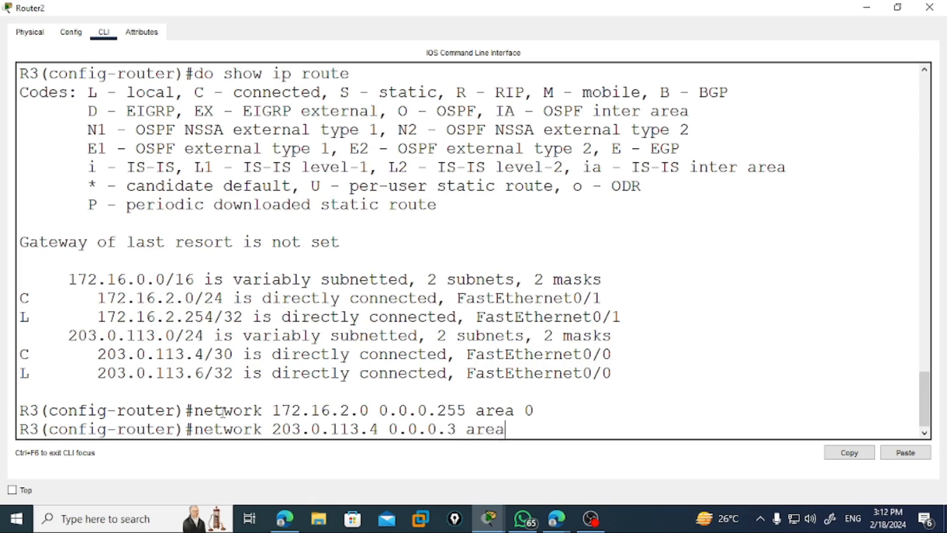
text( 0)
key(Return)
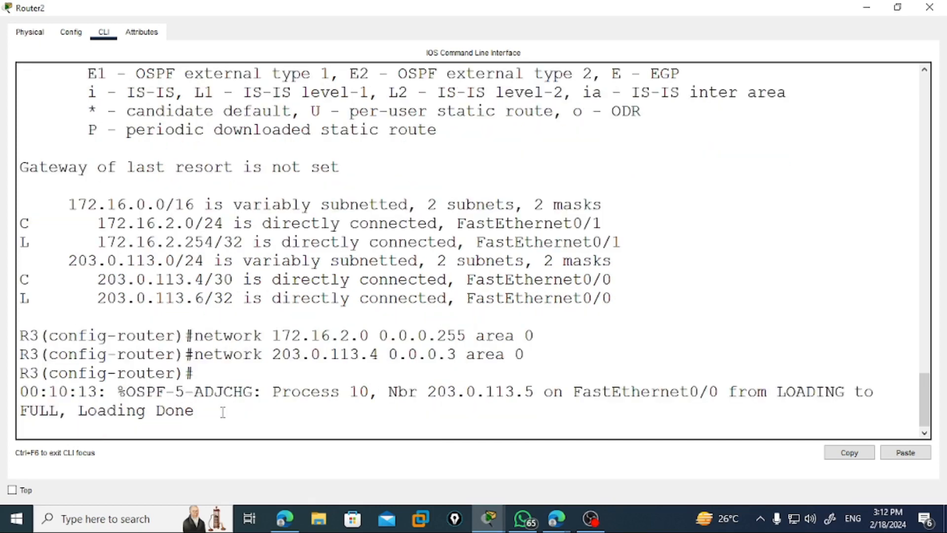
key(Return)
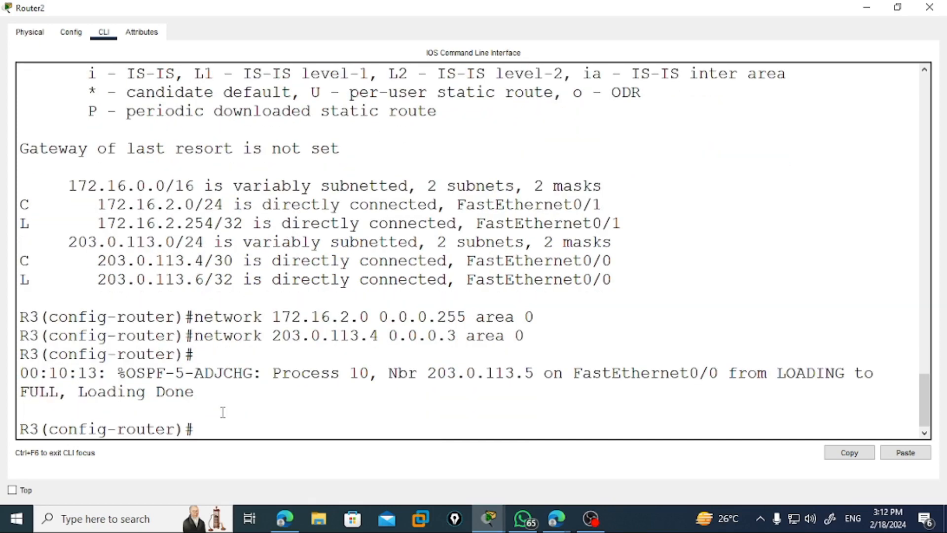
Step: Close Router2's window and examine the OSPF adjacency messages in Router0's maximized command line
click(929, 7)
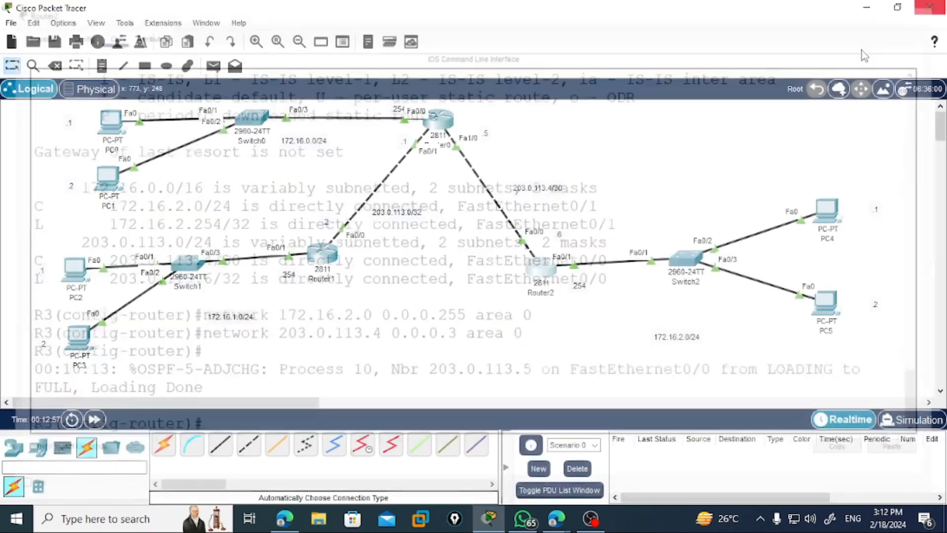
click(438, 119)
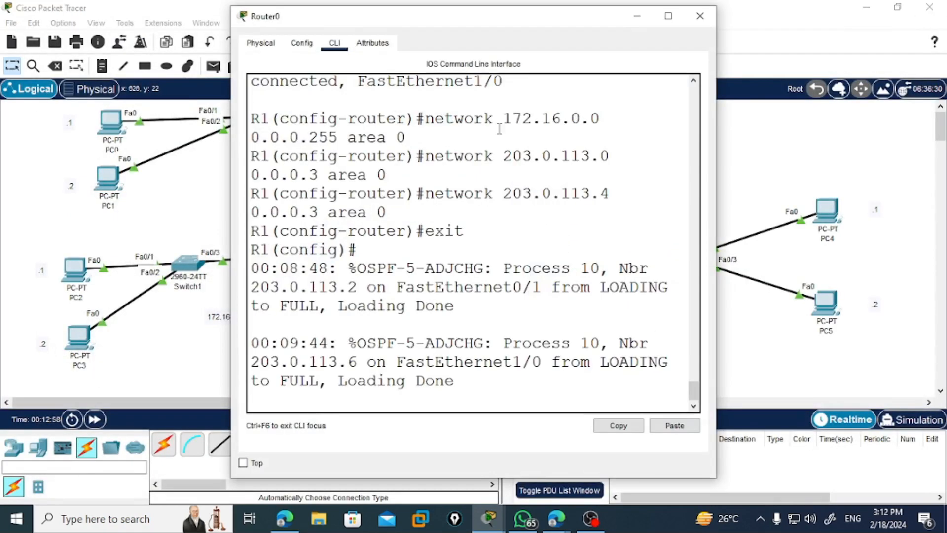
click(666, 14)
key(Return)
key(Return)
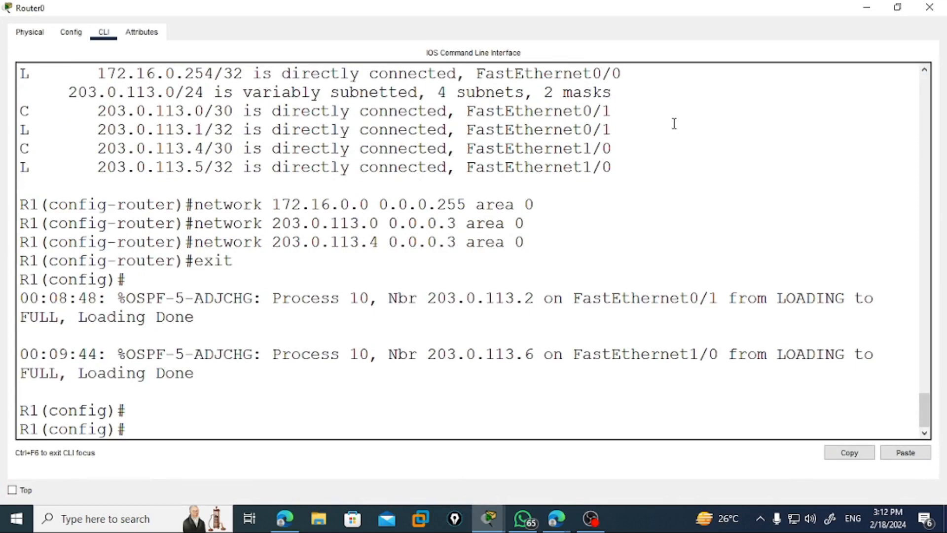
drag(48, 323, 197, 320)
drag(136, 354, 233, 354)
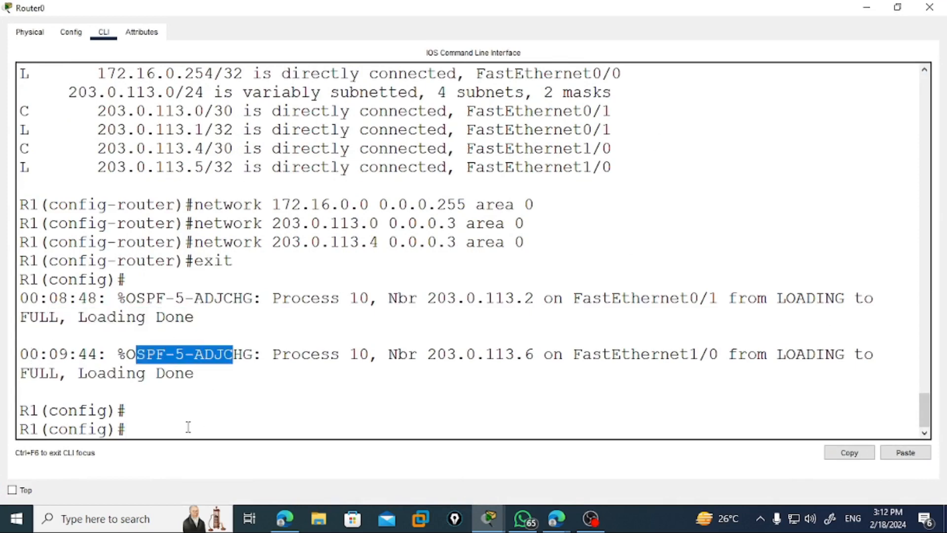
Step: Display the IP routing table on R1 from global configuration mode
click(188, 427)
text(do show)
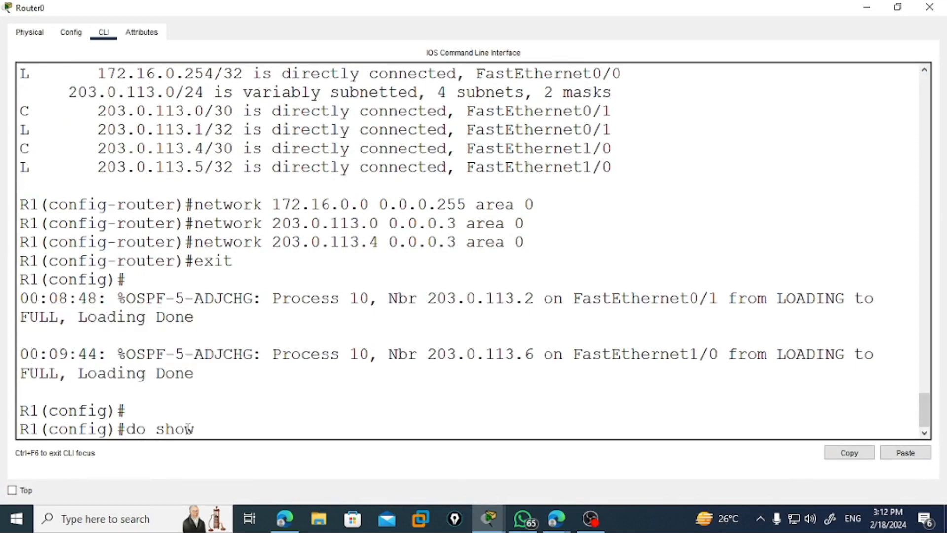
text( ip route)
key(Return)
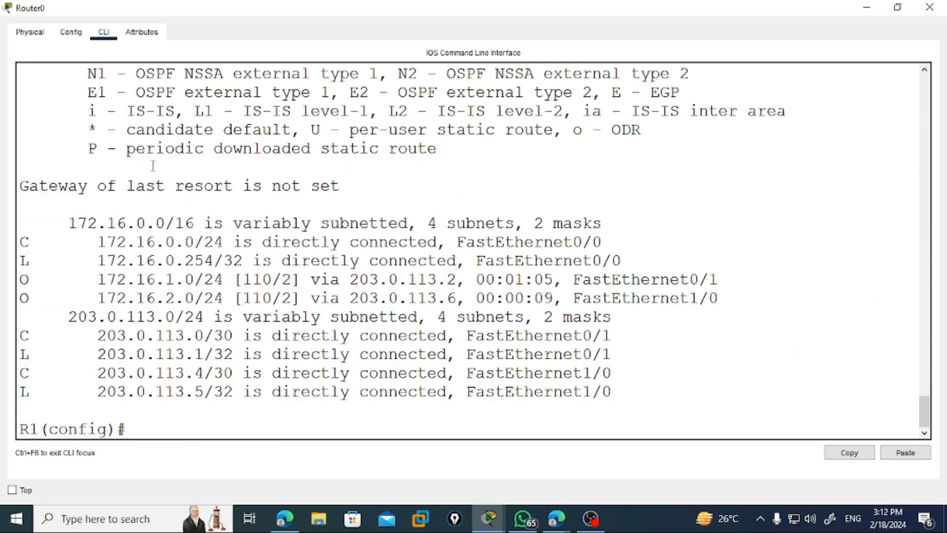
Step: Examine the OSPF code legend and the OSPF-learned 172.16.1.0/24 and 172.16.2.0/24 routes on R1, and close Router0's window
double_click(24, 280)
scroll(262, 169, up, 1)
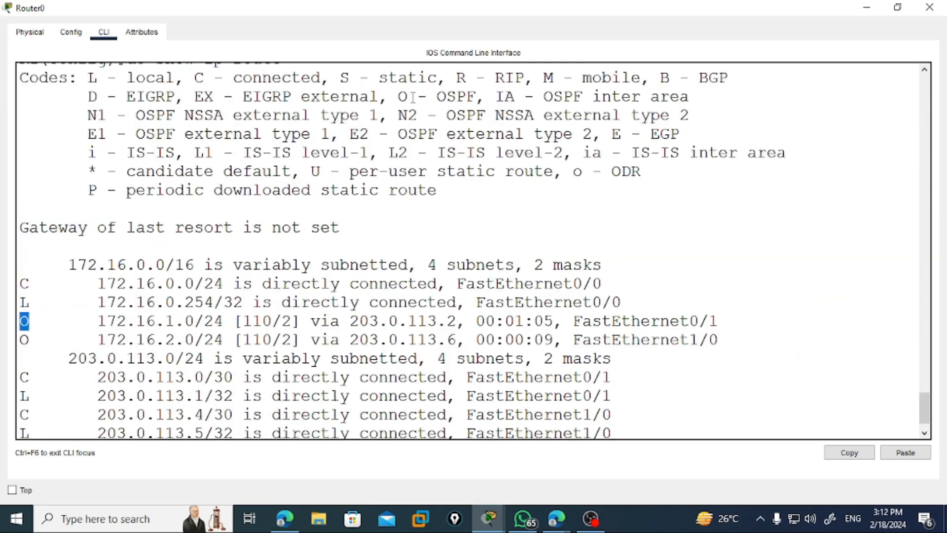
drag(401, 96, 478, 97)
click(408, 286)
scroll(266, 386, down, 1)
drag(97, 276, 223, 277)
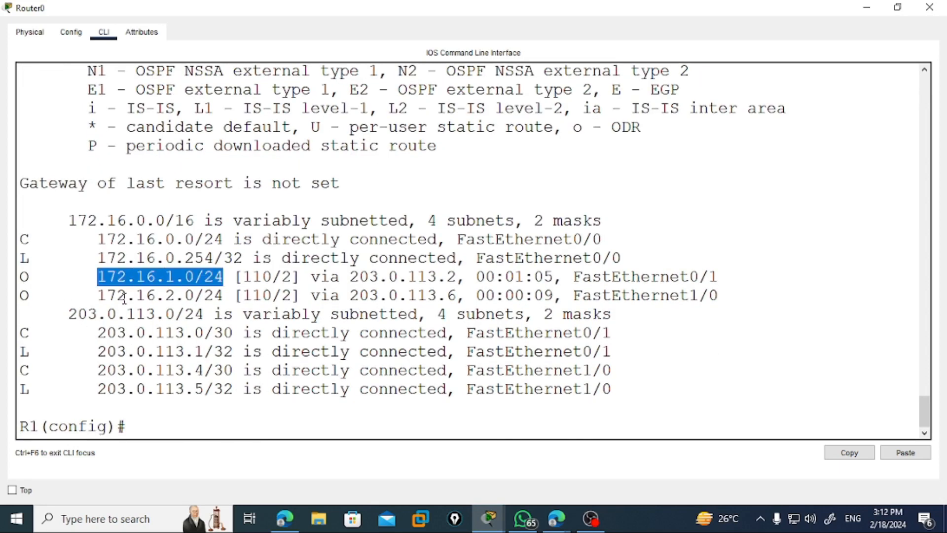
drag(124, 296, 227, 296)
click(929, 7)
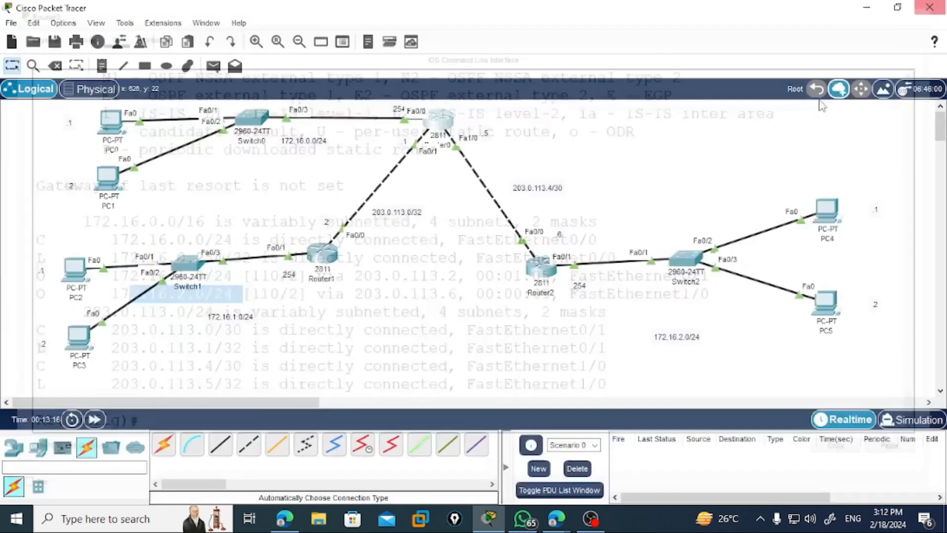
Step: Ping 172.16.2.1 from PC0's command prompt
click(110, 121)
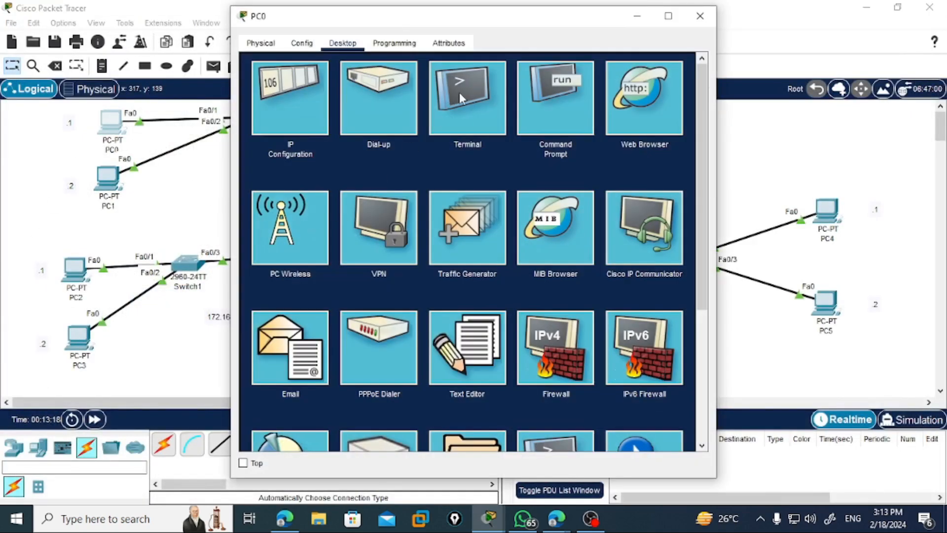
click(517, 94)
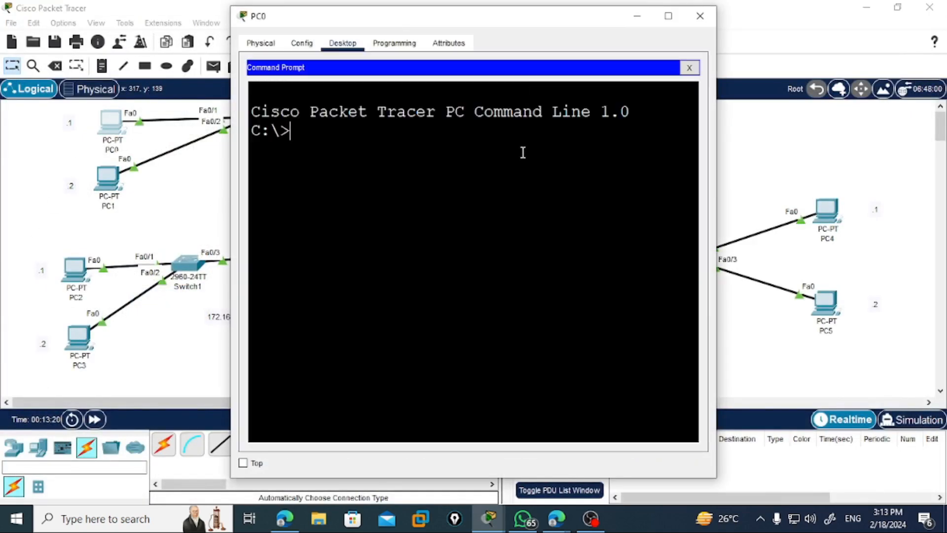
text(ping 172)
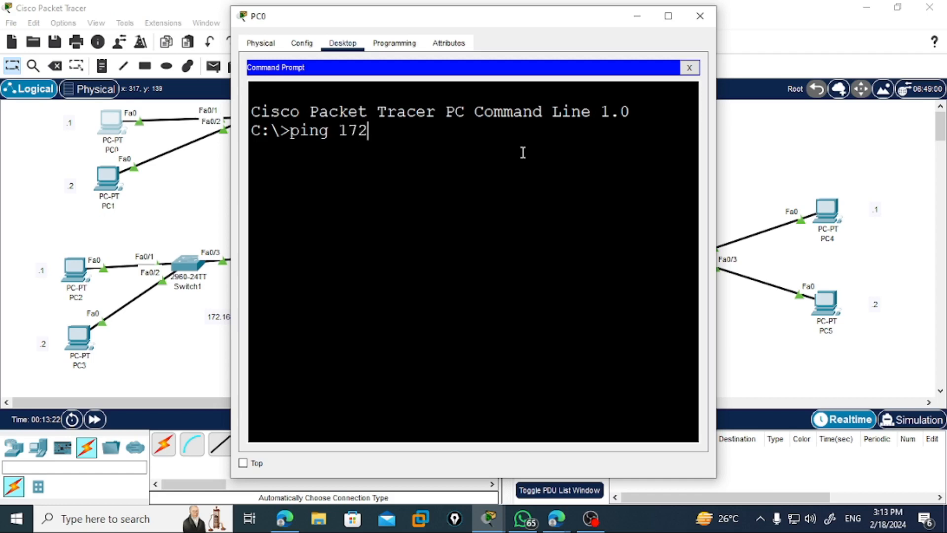
text(.16.2.1)
key(Return)
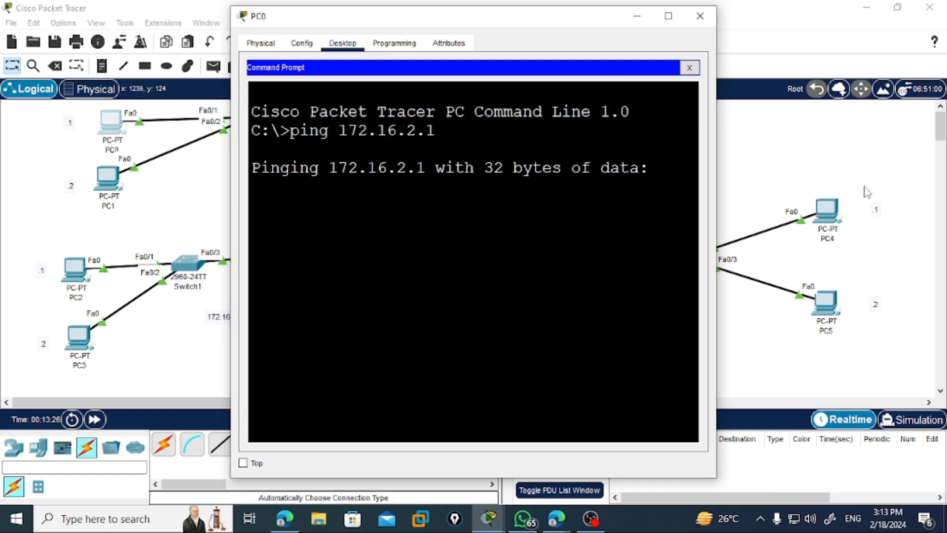
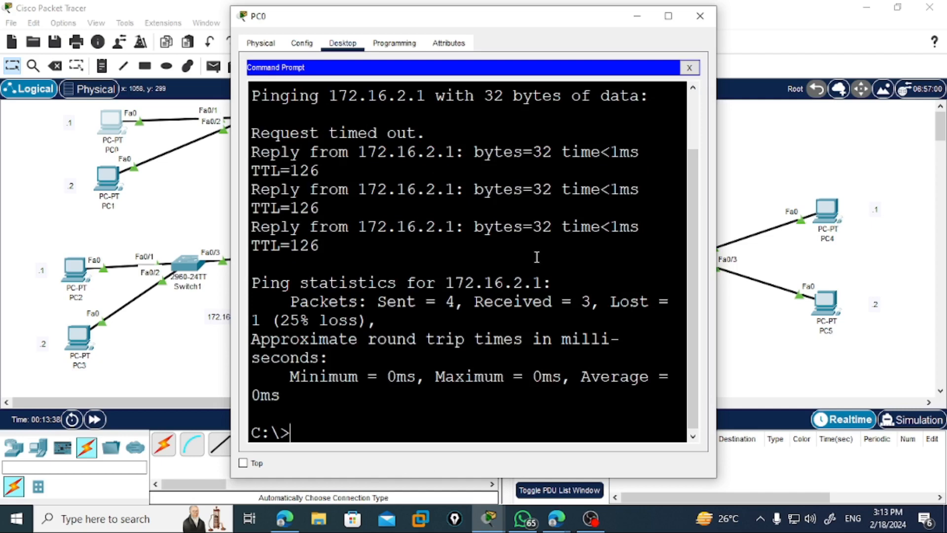
Step: Trace the route from PC0 to 172.16.2.1 and maximize PC0's window
text(tracert 1)
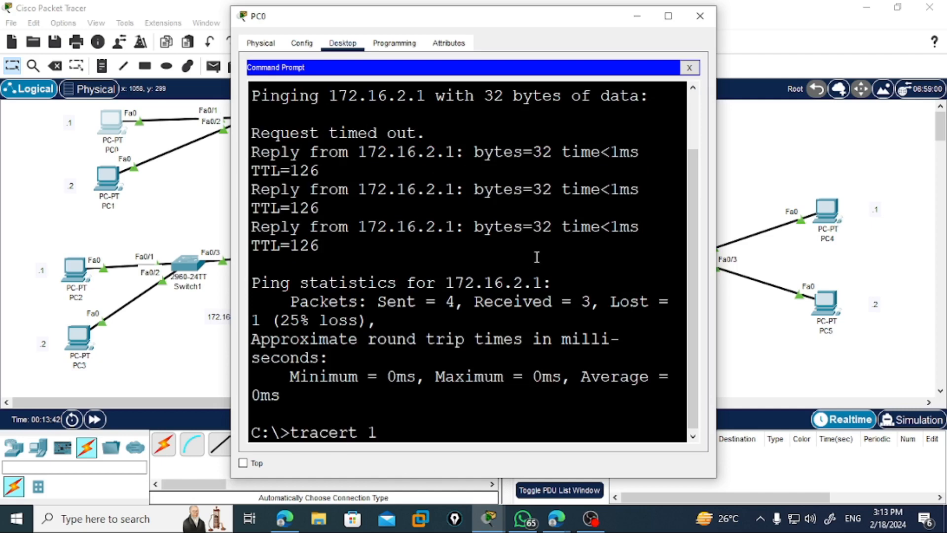
text(72.16.2.1)
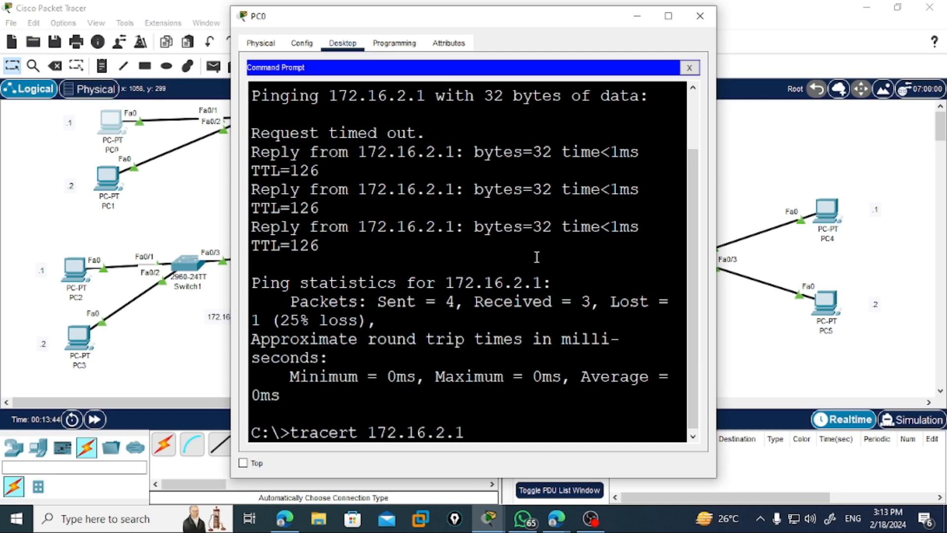
key(Return)
click(668, 16)
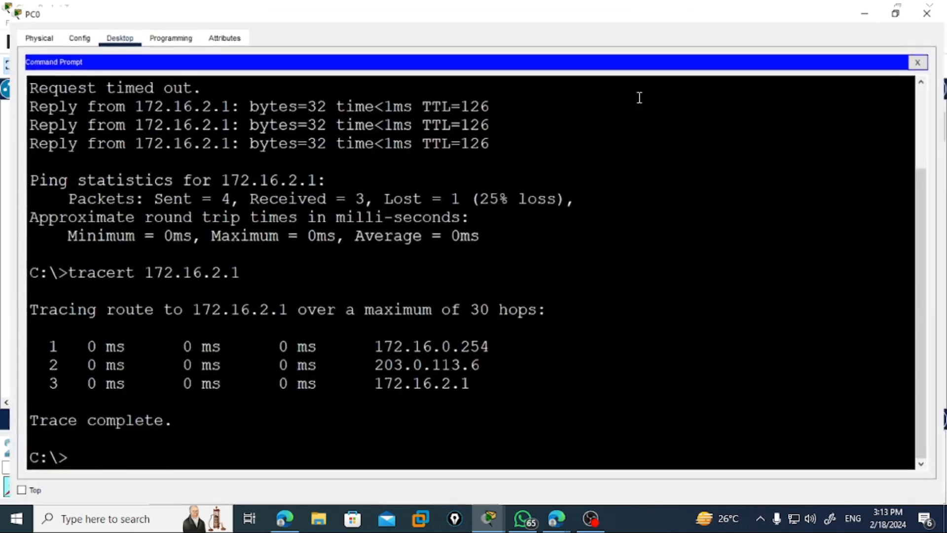
Step: Examine each hop address in PC0's trace output and minimize PC0's window
drag(378, 346, 494, 352)
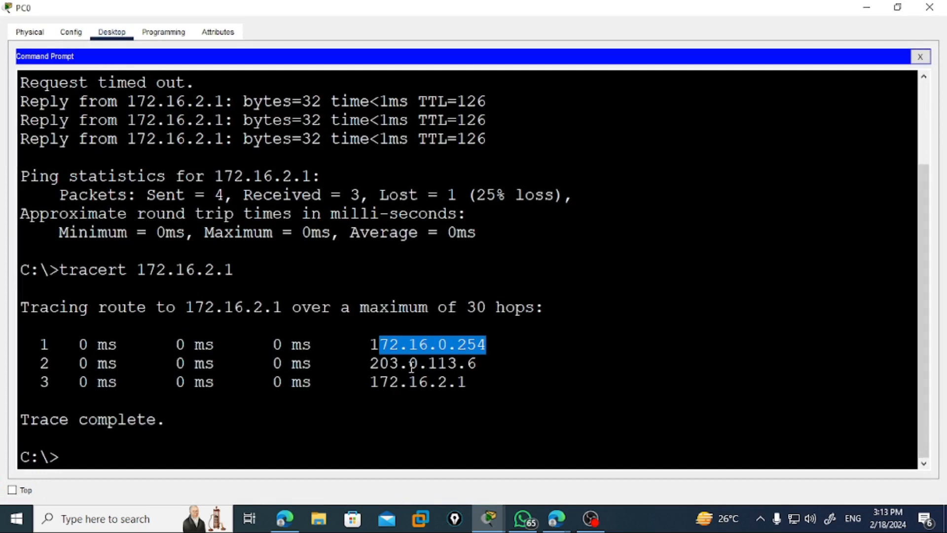
drag(401, 364, 505, 361)
drag(371, 382, 483, 386)
click(500, 390)
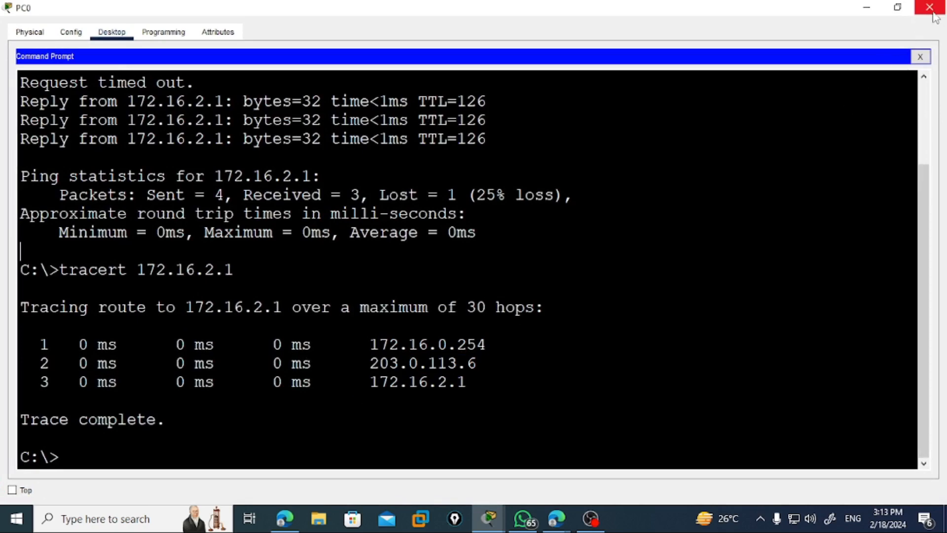
click(631, 364)
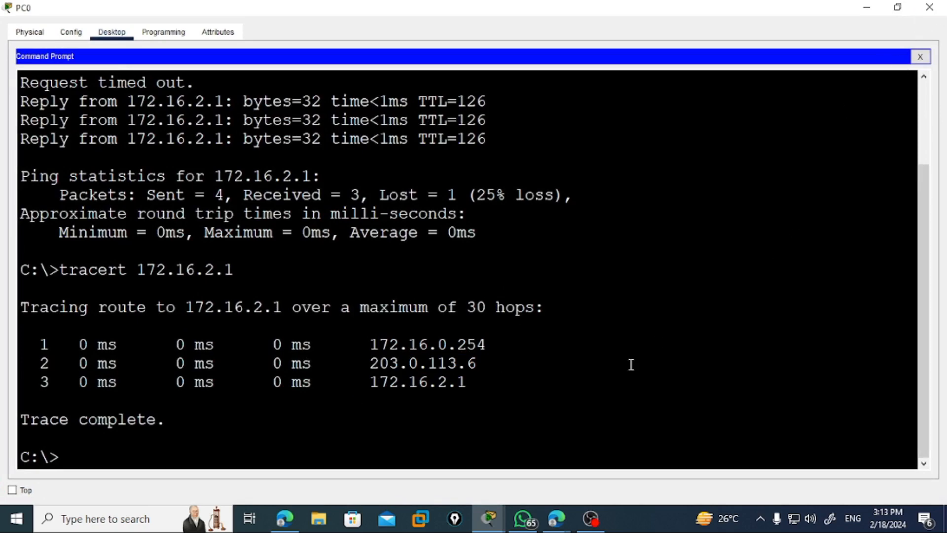
click(868, 8)
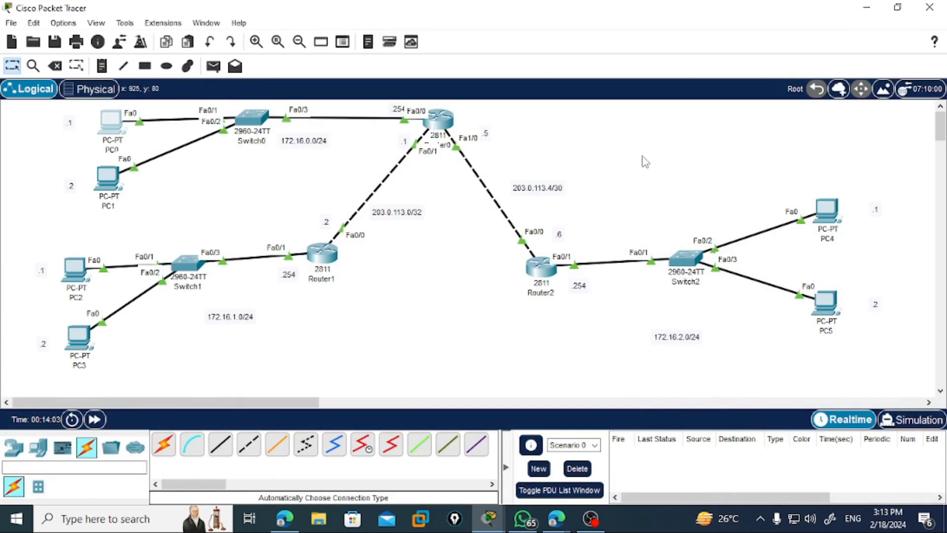
Step: Add a fourth 2811 router to the workspace, level with Router0 and above PC4's network
click(14, 447)
click(267, 484)
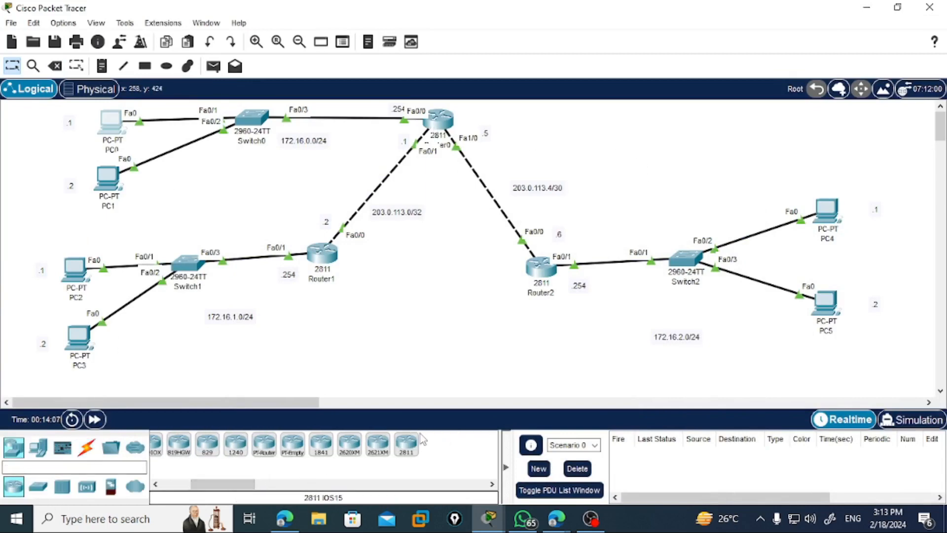
click(408, 444)
click(717, 118)
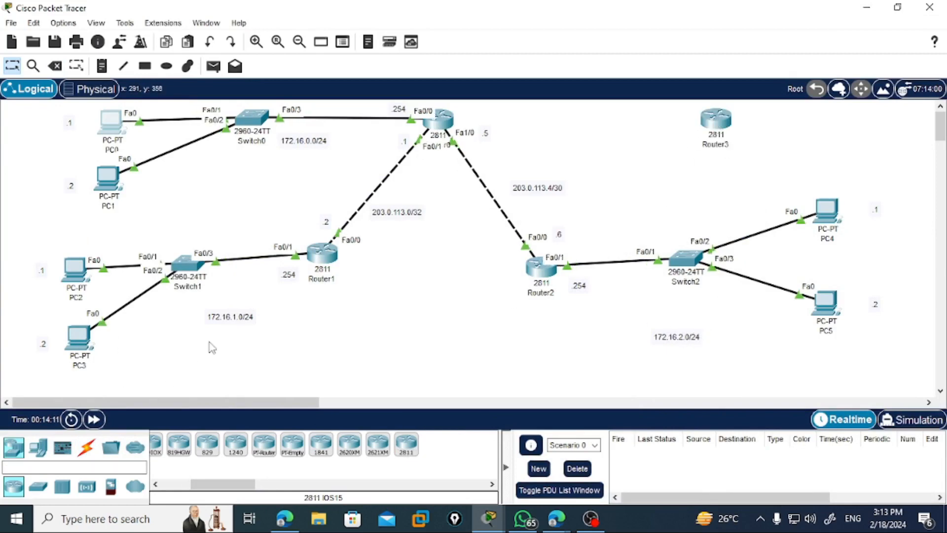
Step: Connect Router0's FastEthernet1/1 to Router3's FastEthernet0/0 with a copper cross-over cable
click(86, 447)
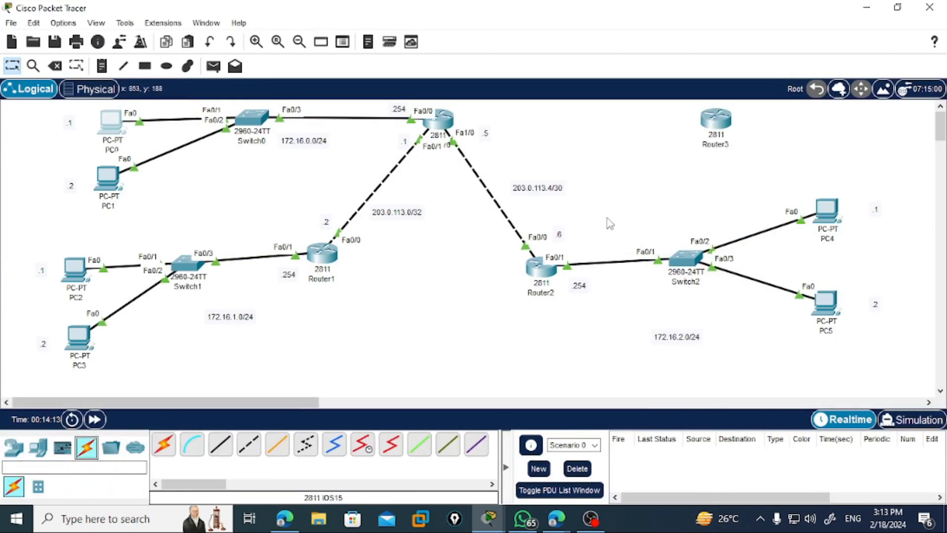
click(248, 445)
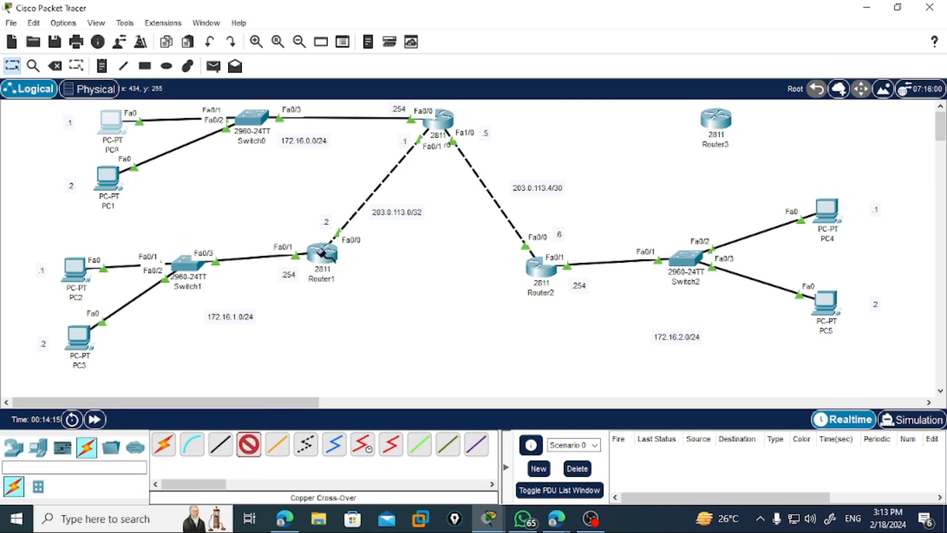
click(446, 126)
click(461, 161)
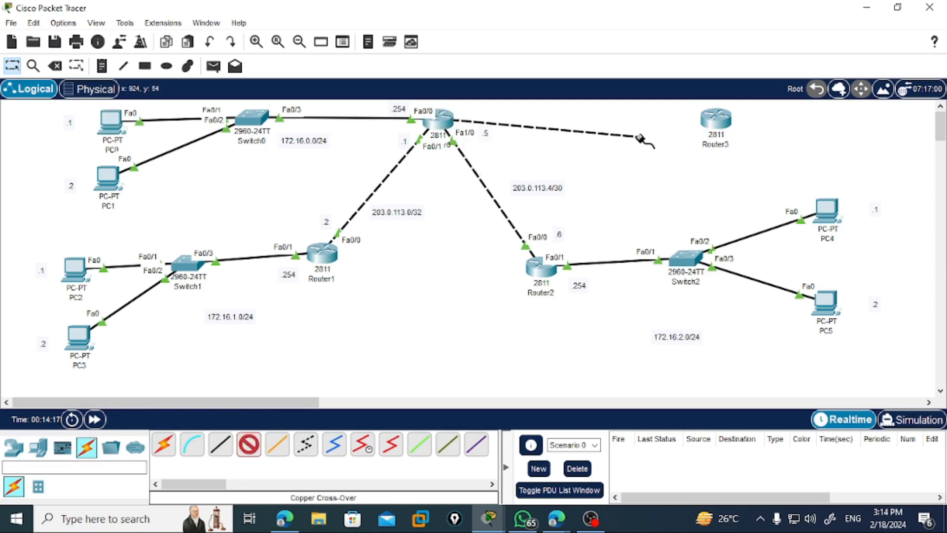
click(712, 120)
click(750, 161)
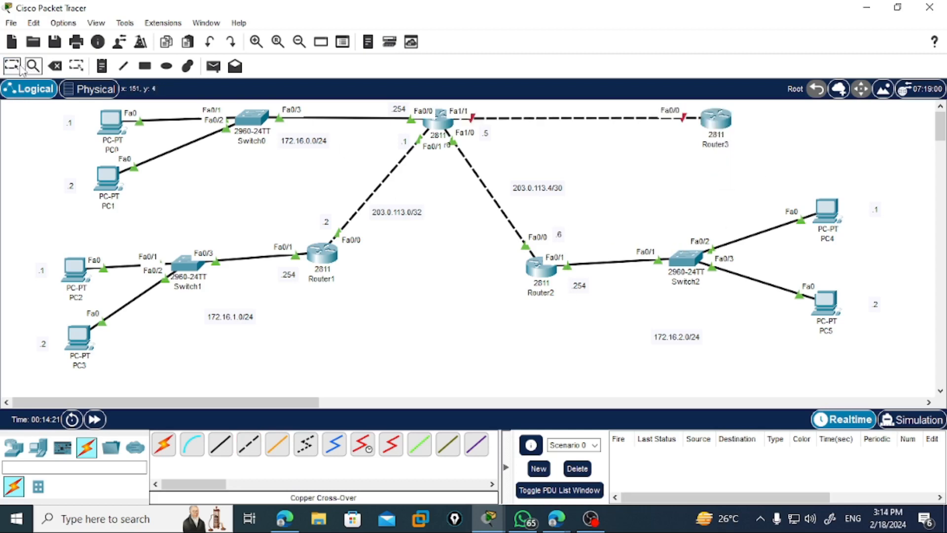
Step: Label the link between Router0 and Router3 with the note 50.0.10.0/30
click(101, 66)
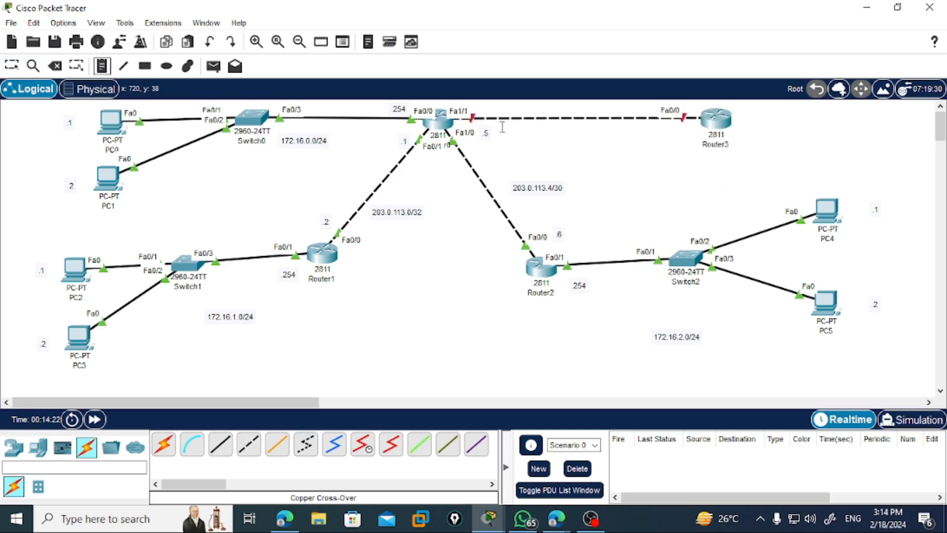
click(565, 126)
text(50.0.10.0/30)
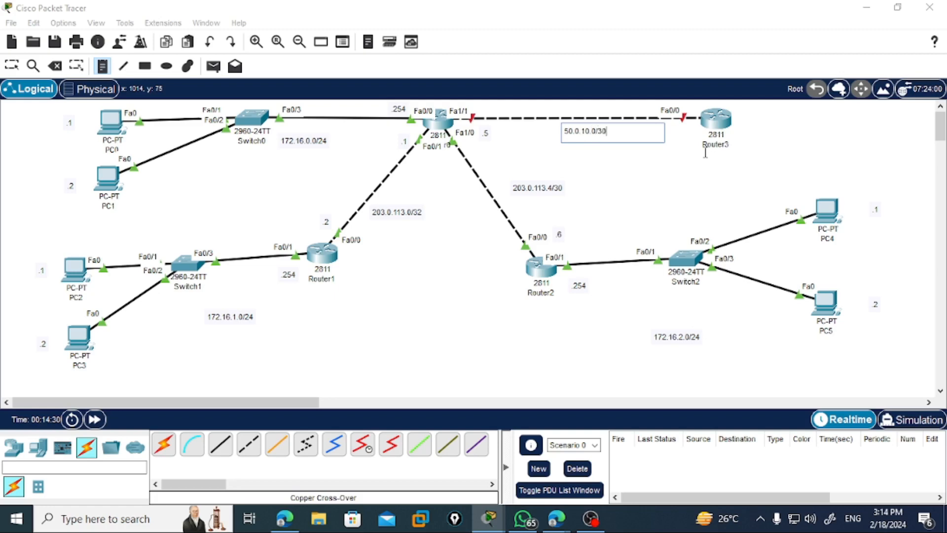
click(13, 67)
Step: Assign IP address 50.0.10.1 with mask 255.255.255.252 to interface f1/1 in Router0's command line
click(432, 129)
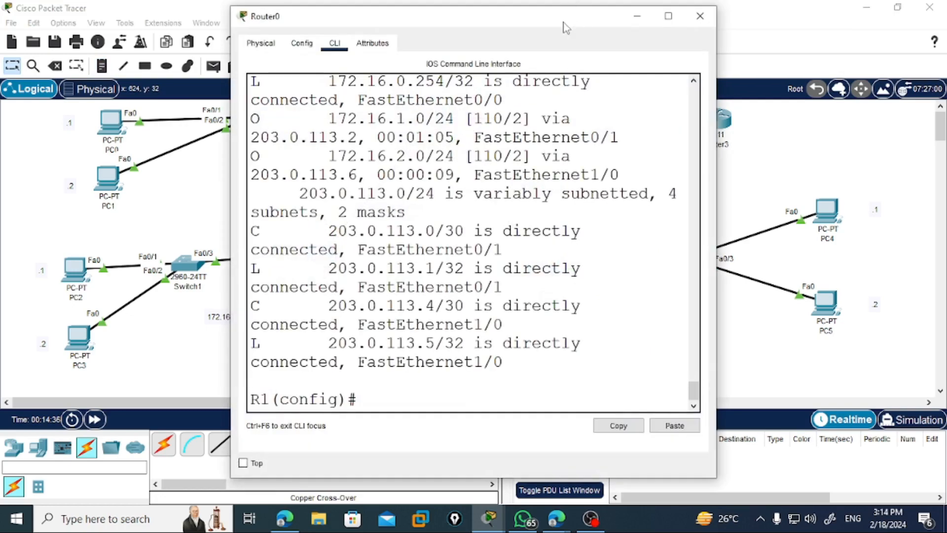
drag(564, 20, 280, 47)
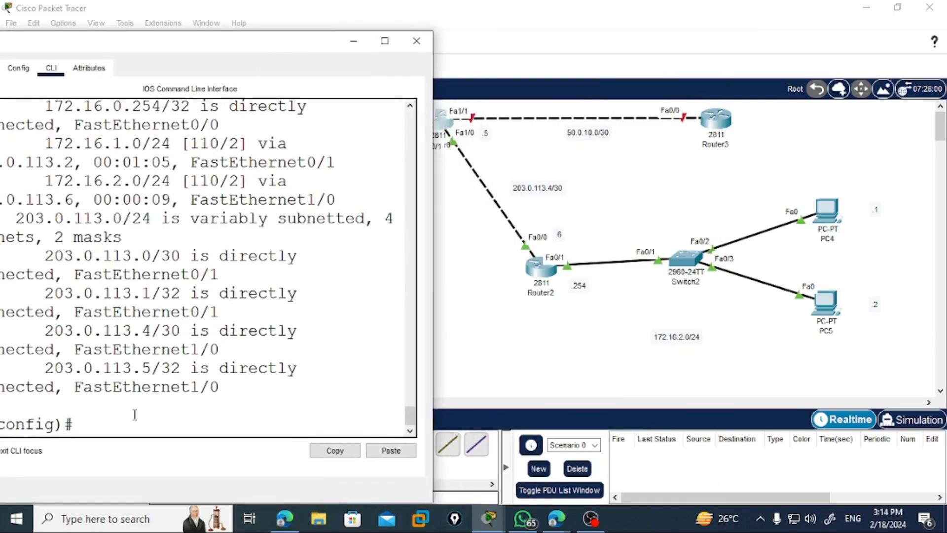
text(interfac)
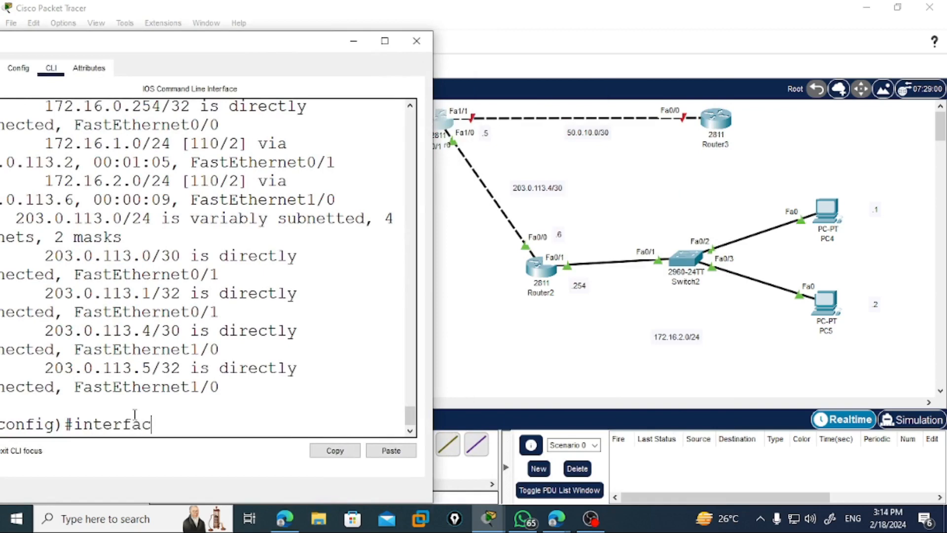
text(e f1/1)
key(Return)
text(ip add 2)
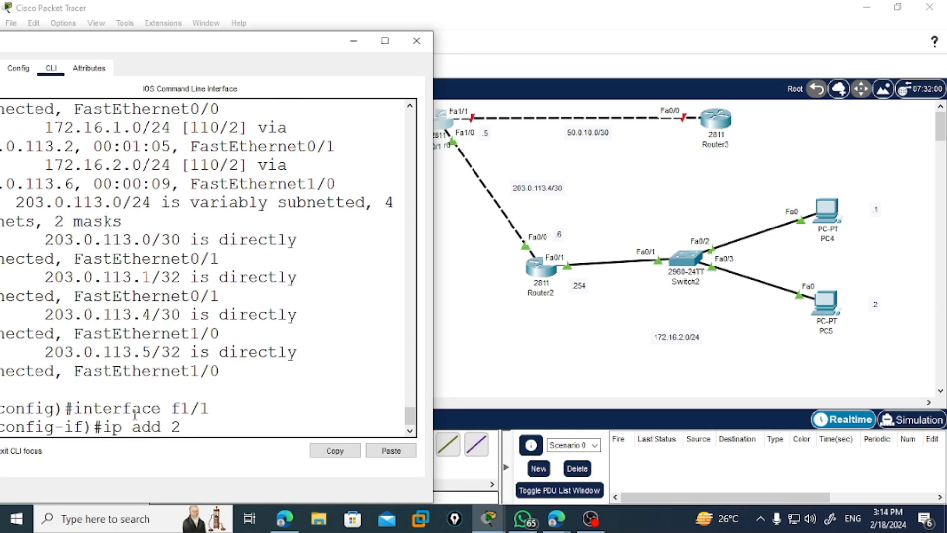
key(BackSpace)
text(50.0.10.1 .255.255.2552)
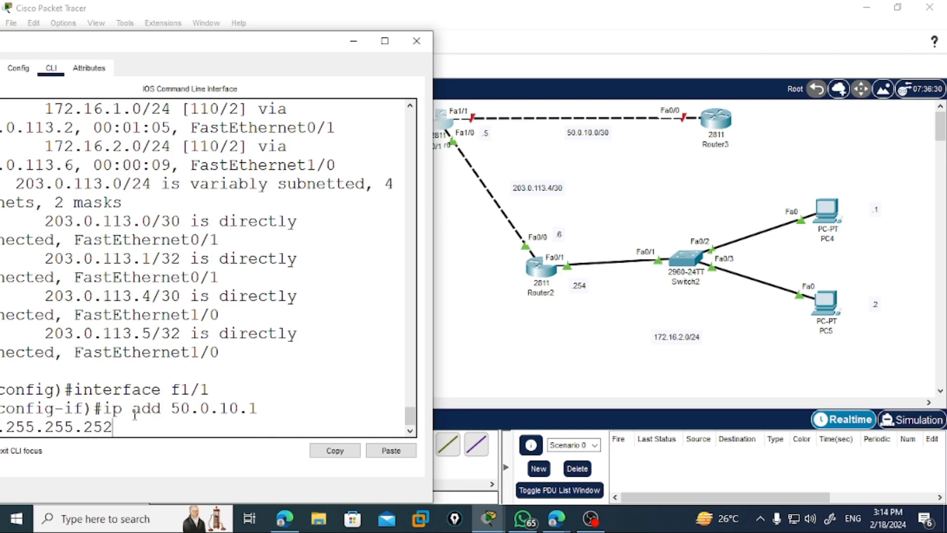
key(Return)
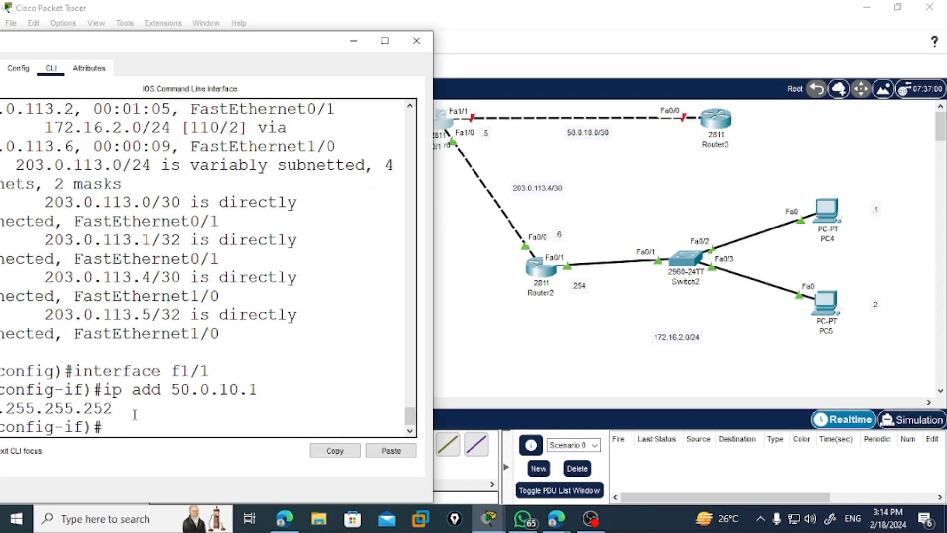
Step: Enable interface f1/1 on Router0 and close its window
text(no shut)
key(Return)
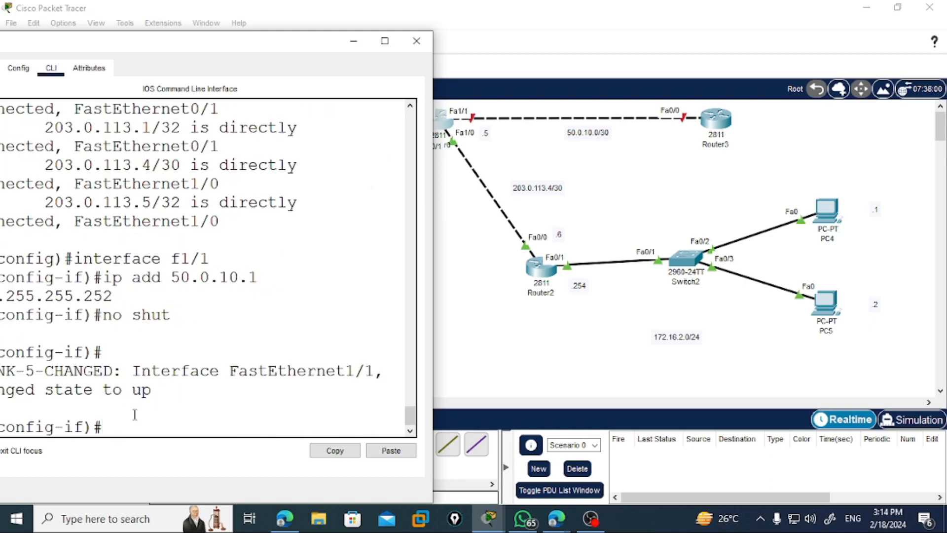
click(416, 40)
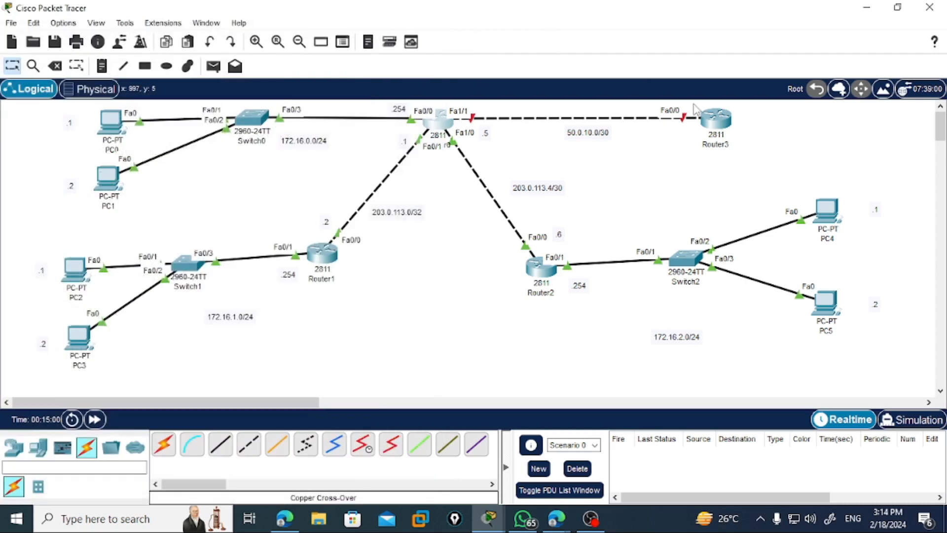
Step: Open Router3's command line and decline the initial configuration dialog
click(714, 123)
drag(524, 24, 299, 24)
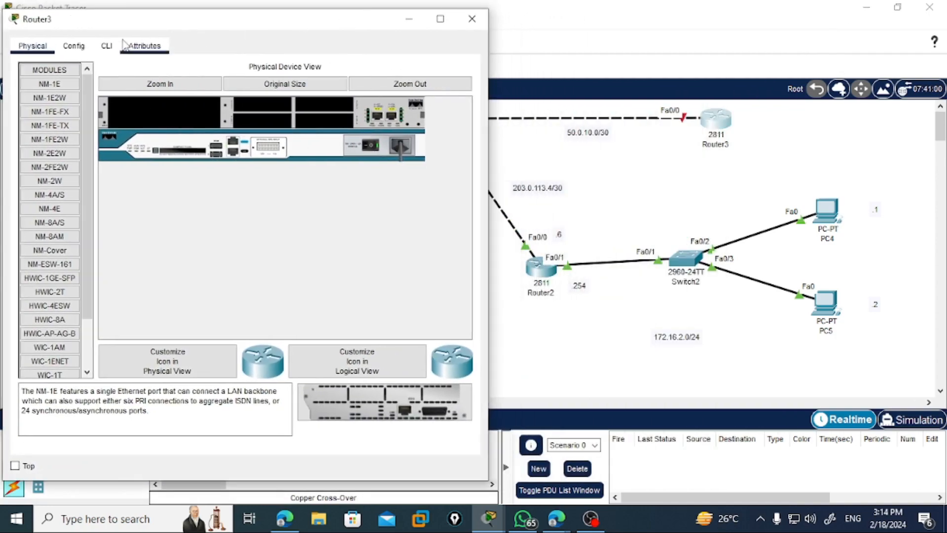
click(110, 46)
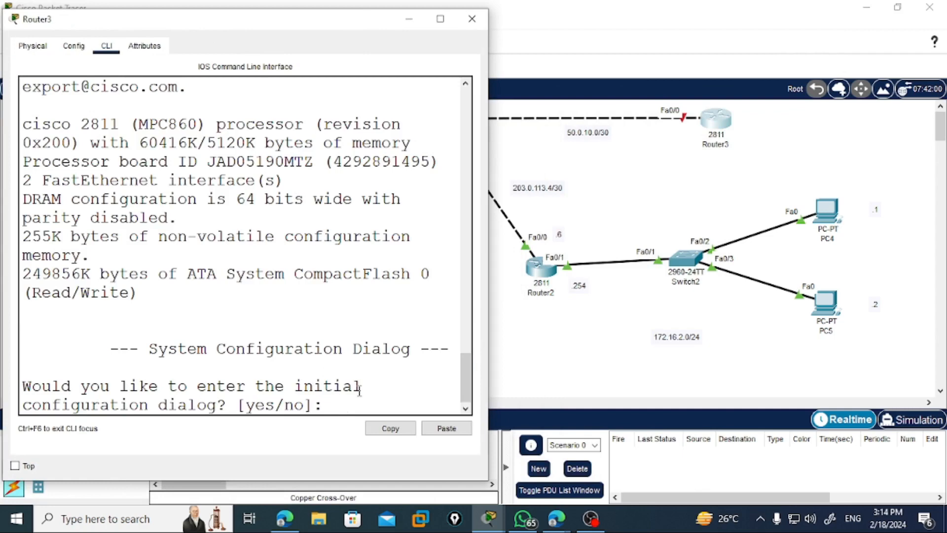
text(no)
key(Return)
key(Return)
Step: Enter global configuration mode on Router3 and set its hostname to ISP
text(en)
key(Return)
text(config)
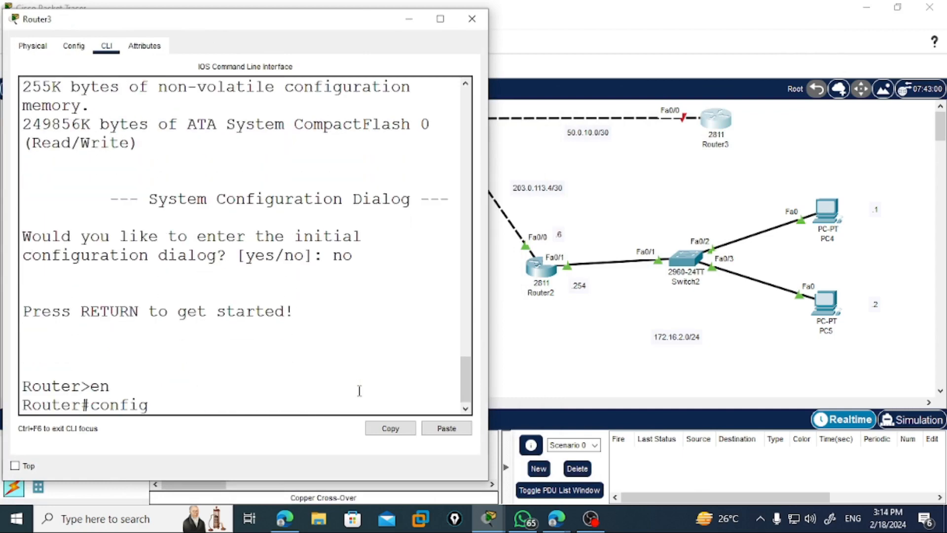
text( ter)
key(Return)
text(hos)
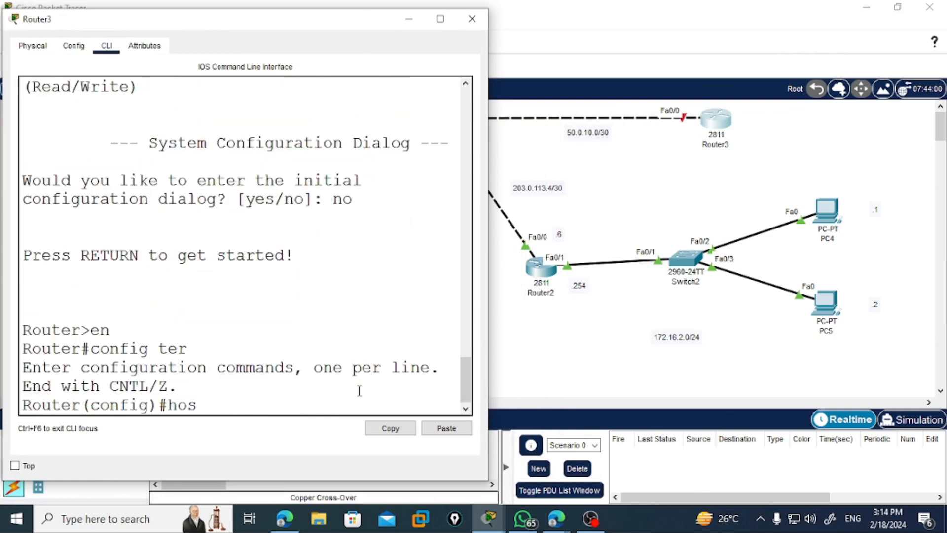
text(tname IS)
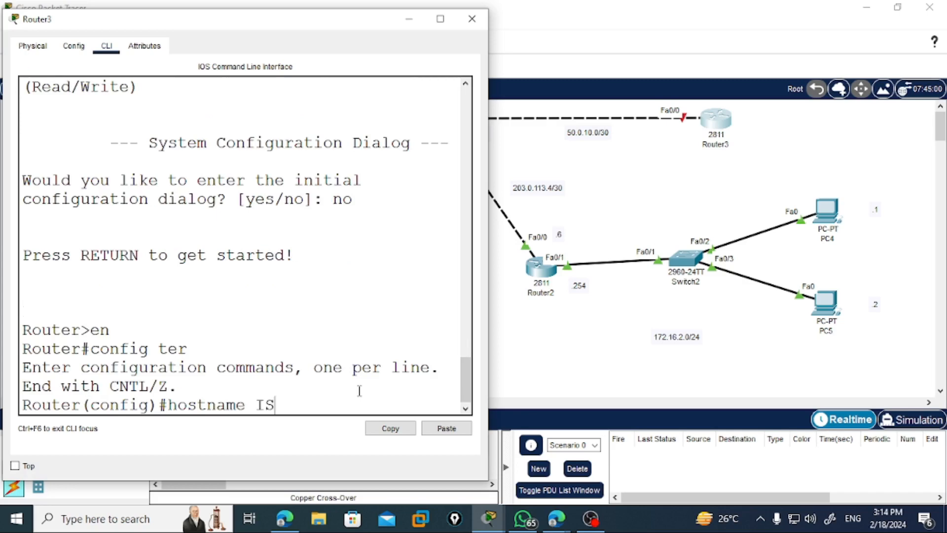
text(P)
key(Return)
Step: Assign IP address 50.0.10.2 with mask 255.255.255.252 to interface F0/0 on Router3
text(INTEF)
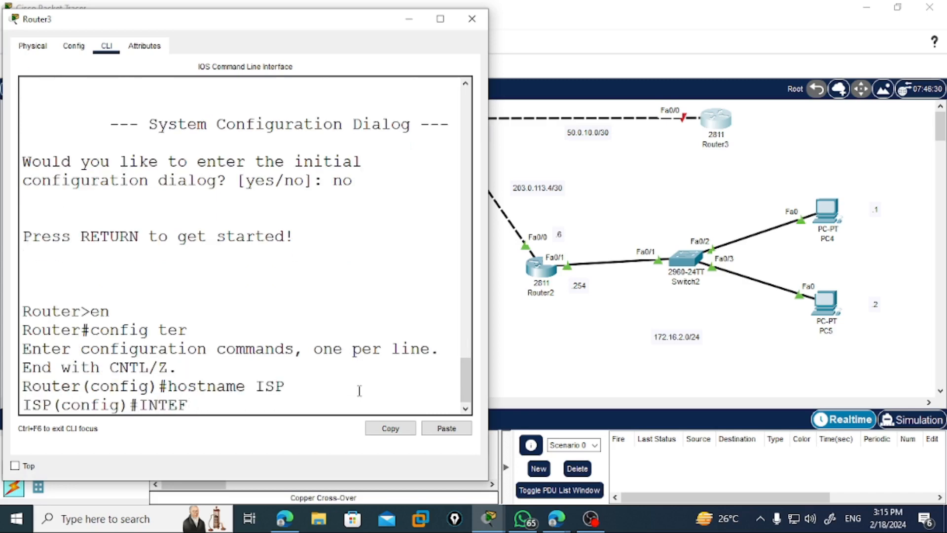
key(BackSpace)
text(R)
key(Tab)
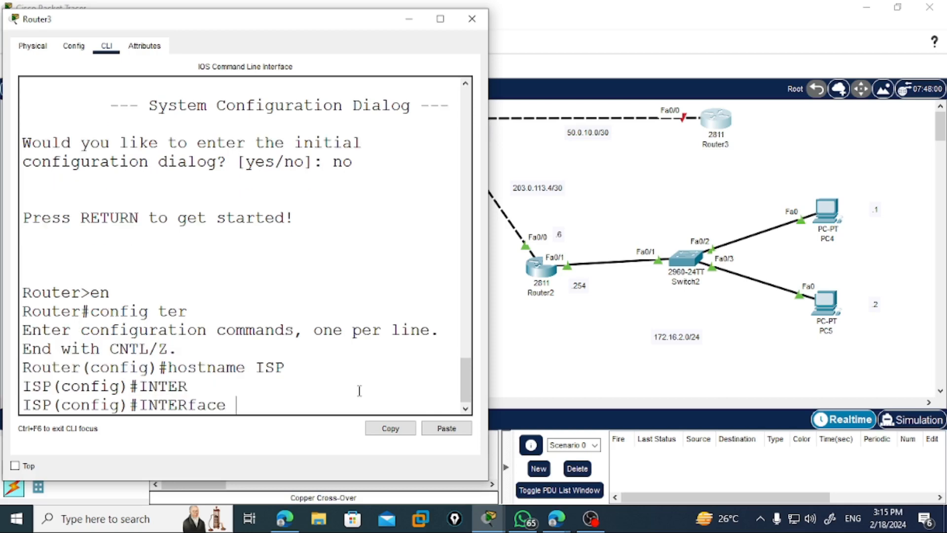
text(F0/0)
key(Return)
text(ip a)
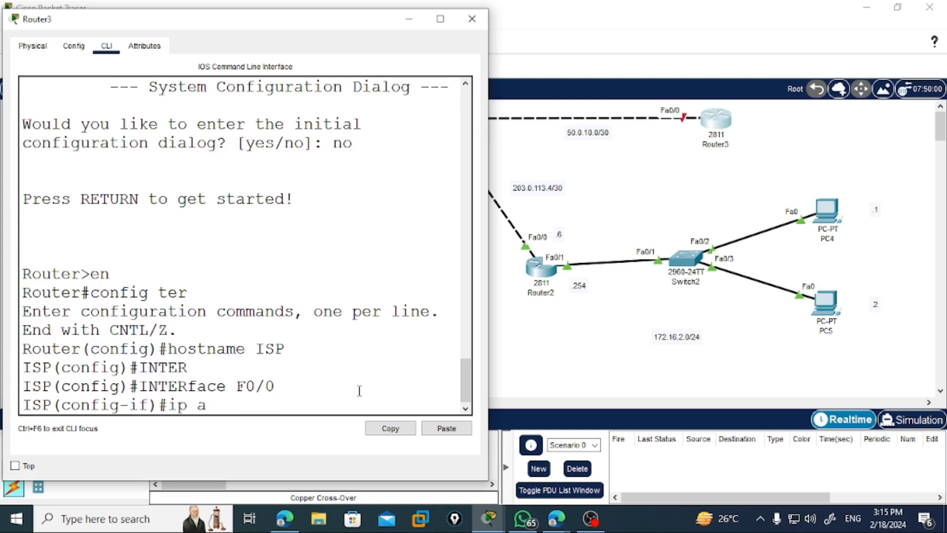
text(dd 50.0.10.)
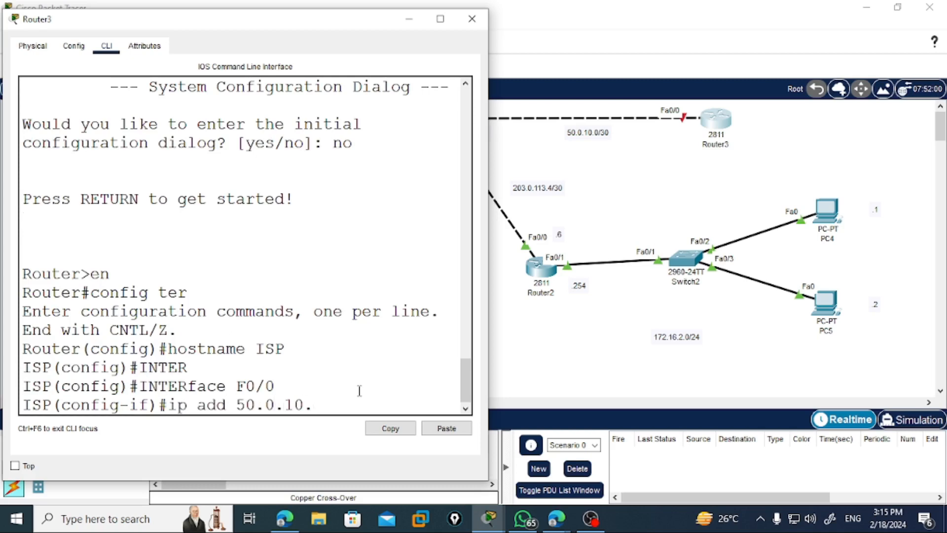
text(2 255.255.255.252)
key(Return)
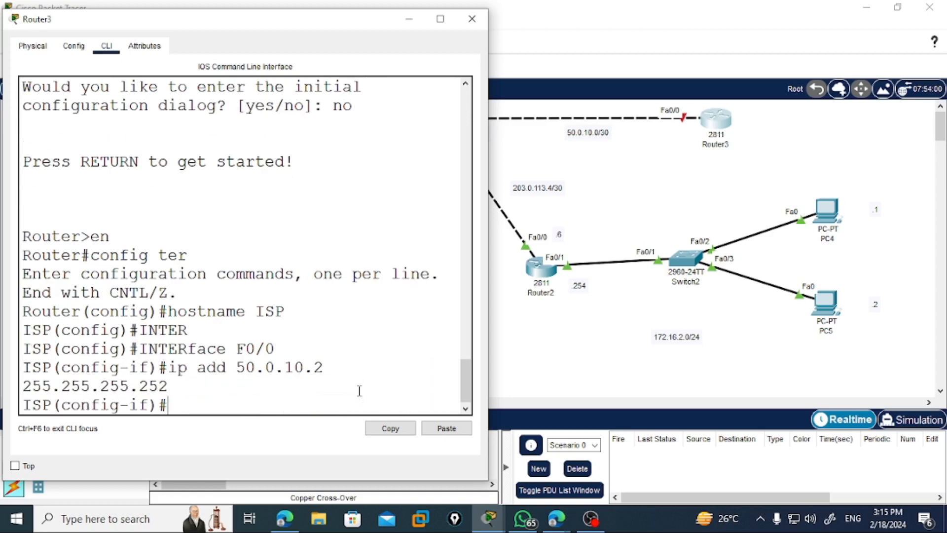
Step: Enable interface F0/0 on Router3 and close its window
text(no shut)
key(Return)
click(472, 18)
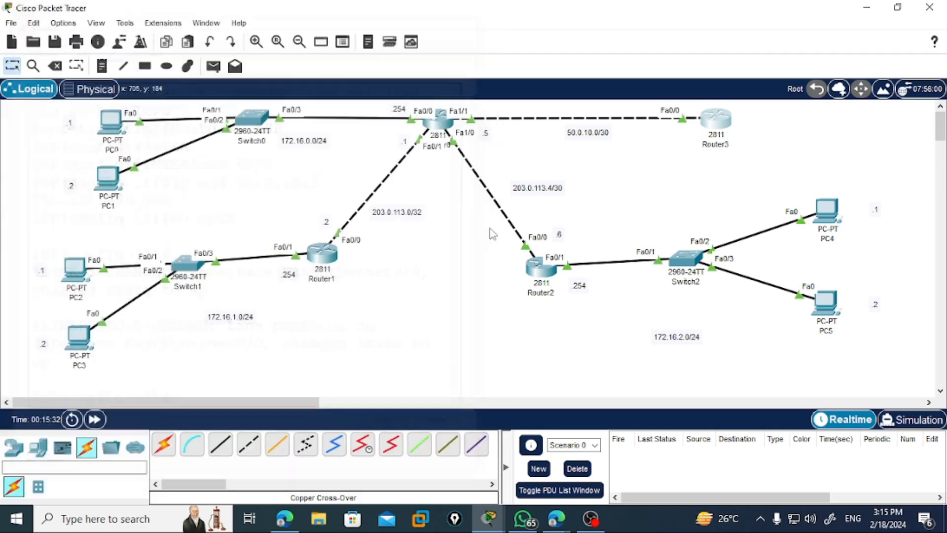
Step: Add a static default route 0.0.0.0 0.0.0.0 via 50.0.10.2 in Router0's command line
click(441, 123)
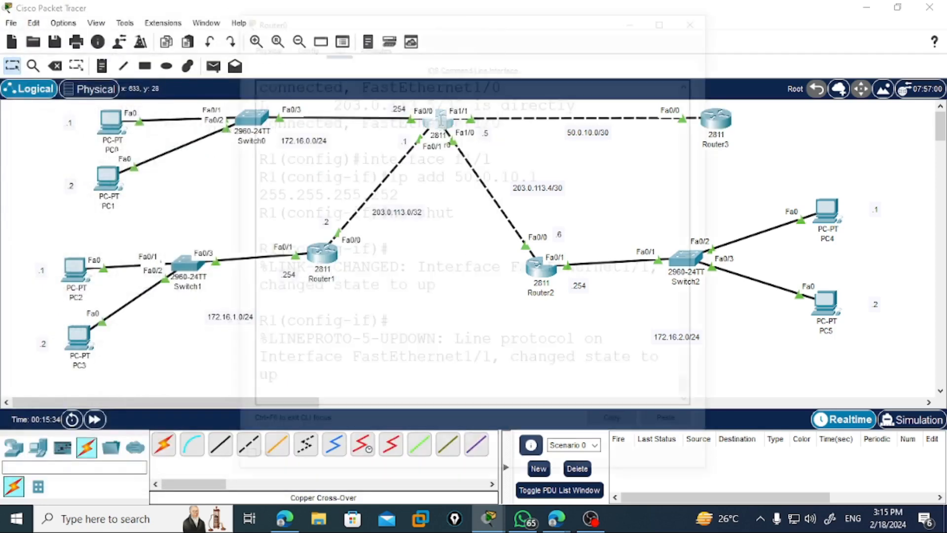
click(667, 17)
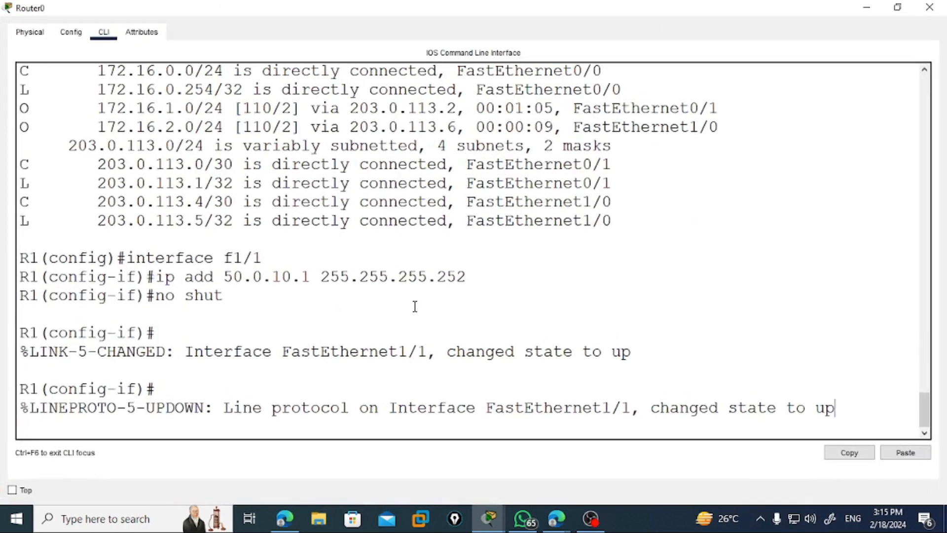
key(Return)
key(Return)
text(exit)
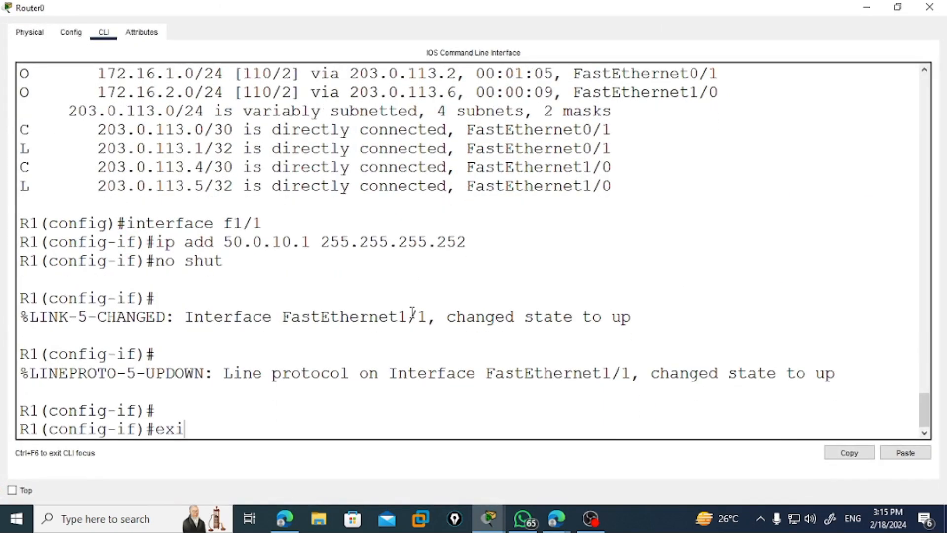
key(Return)
text(ip router)
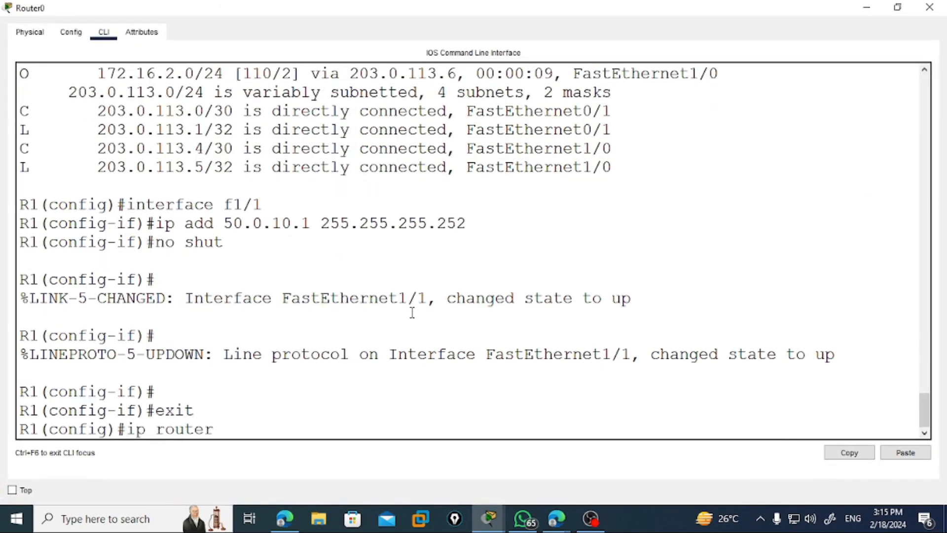
key(BackSpace)
key(BackSpace)
text(0.0.0.0 0.0.0.0)
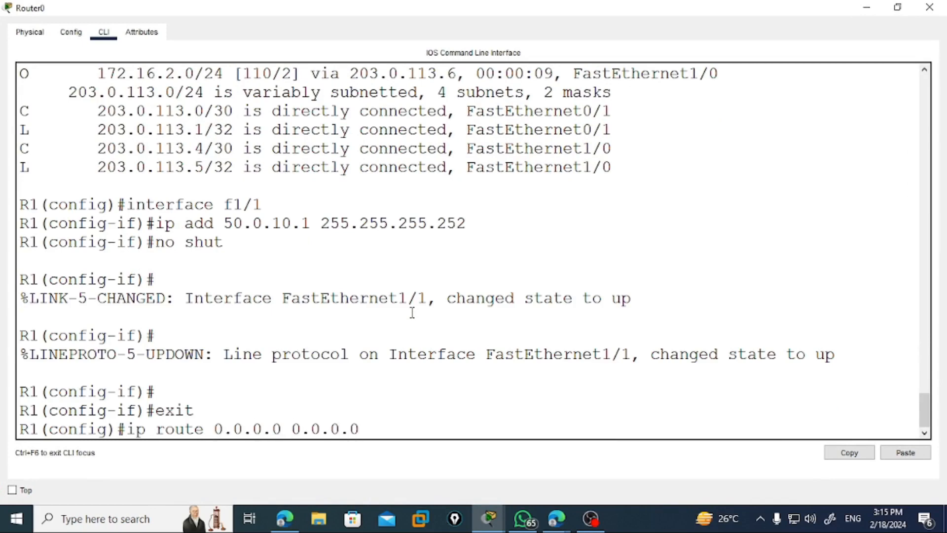
text( 50.0.10.2)
key(Return)
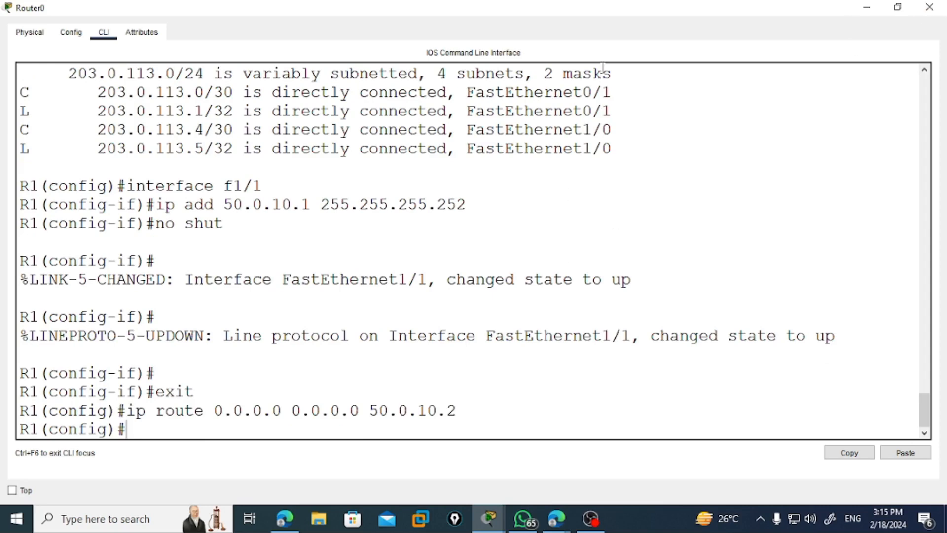
Step: Display Router0's IP routing table and examine the static default route and the gateway of last resort
text(do show ip route)
key(Return)
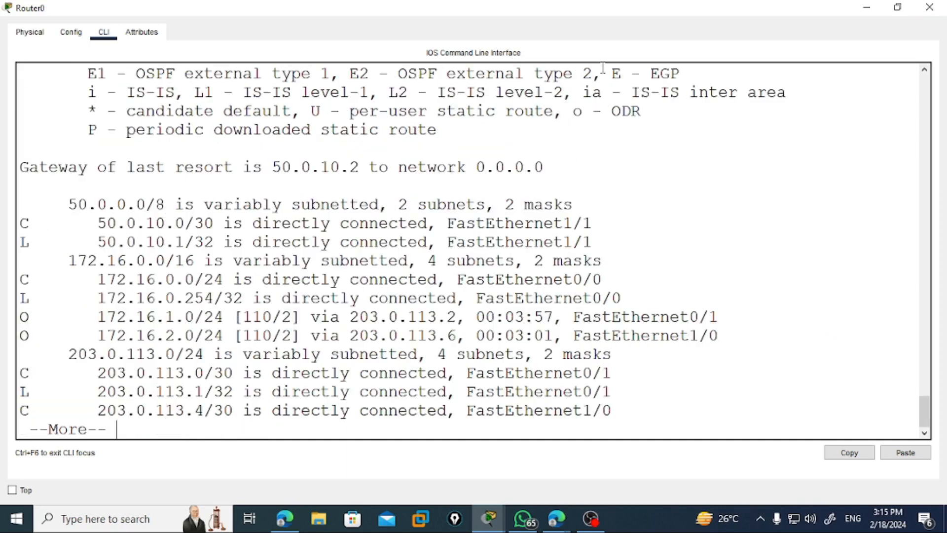
key(space)
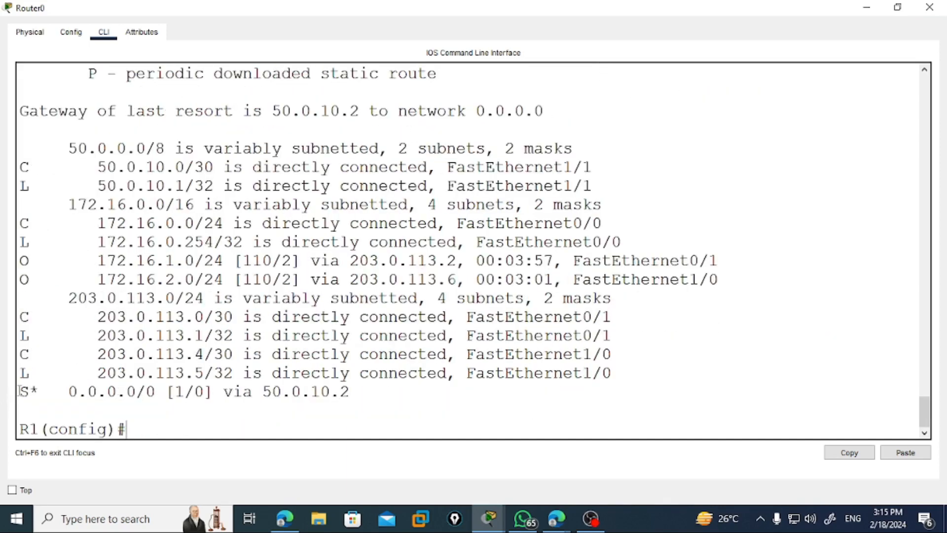
drag(21, 393, 360, 391)
click(373, 419)
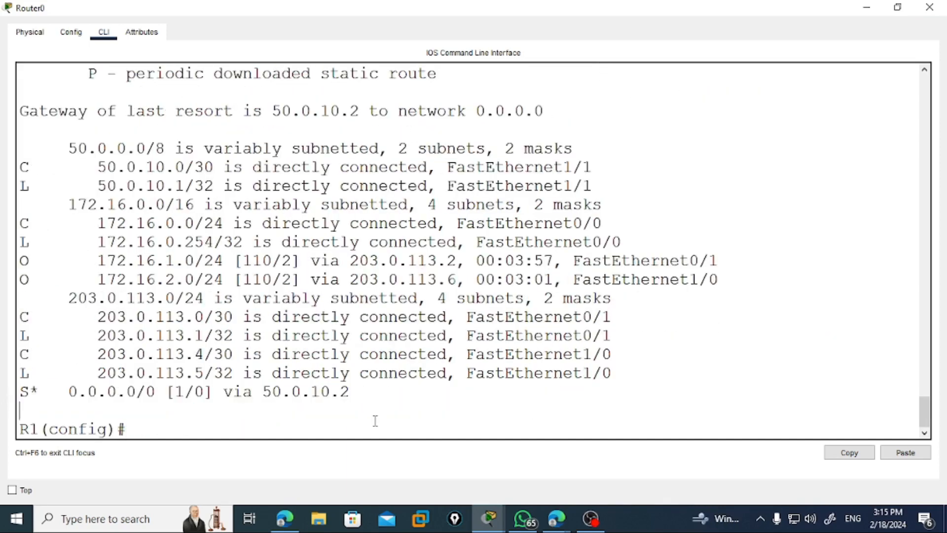
drag(271, 111, 542, 111)
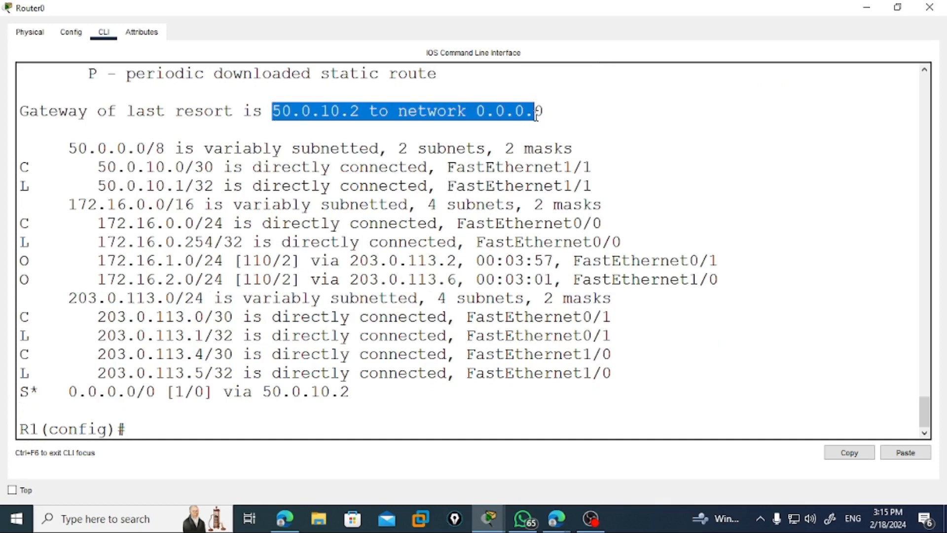
click(575, 205)
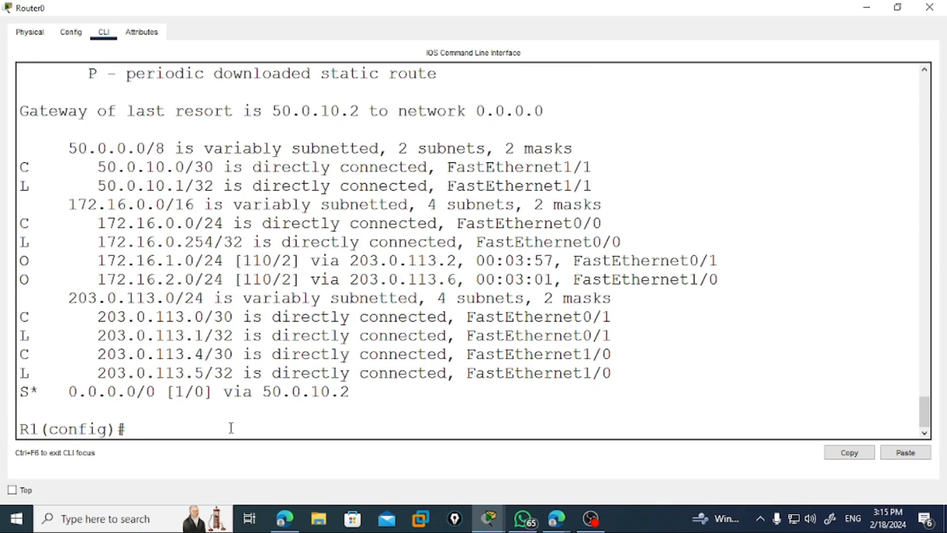
Step: Advertise the default route from Router0 with default-information originate under OSPF process 10, and close its window
text(defau)
key(BackSpace)
key(BackSpace)
key(BackSpace)
key(BackSpace)
text(router ospf 1)
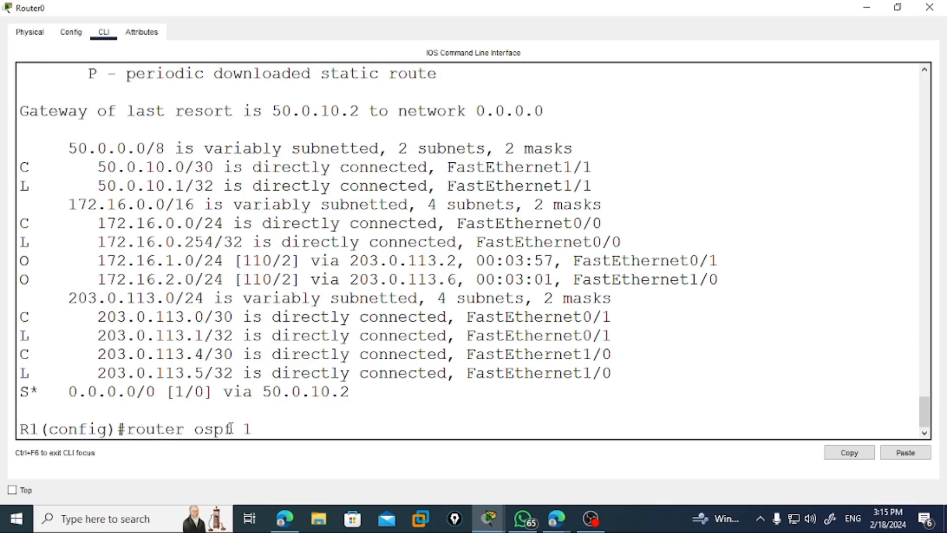
text(0)
key(Return)
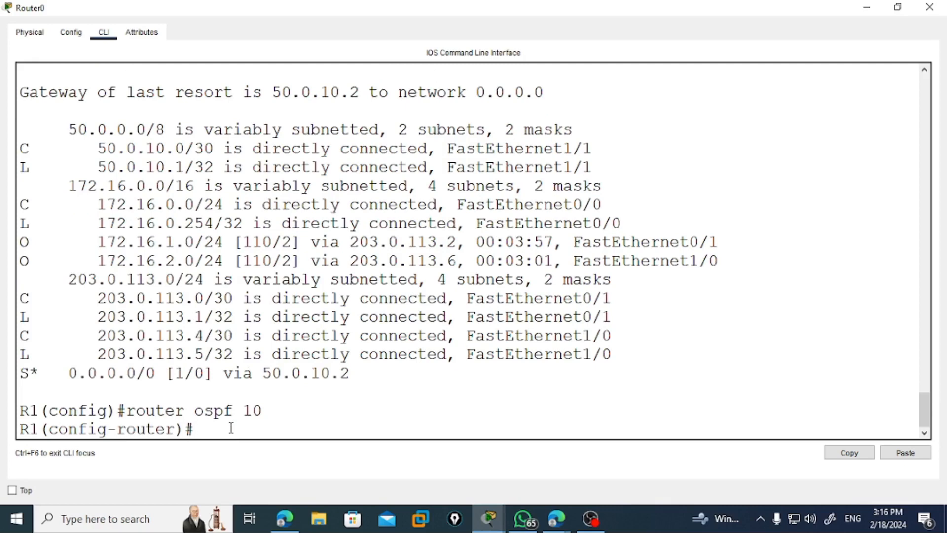
text(de)
key(Tab)
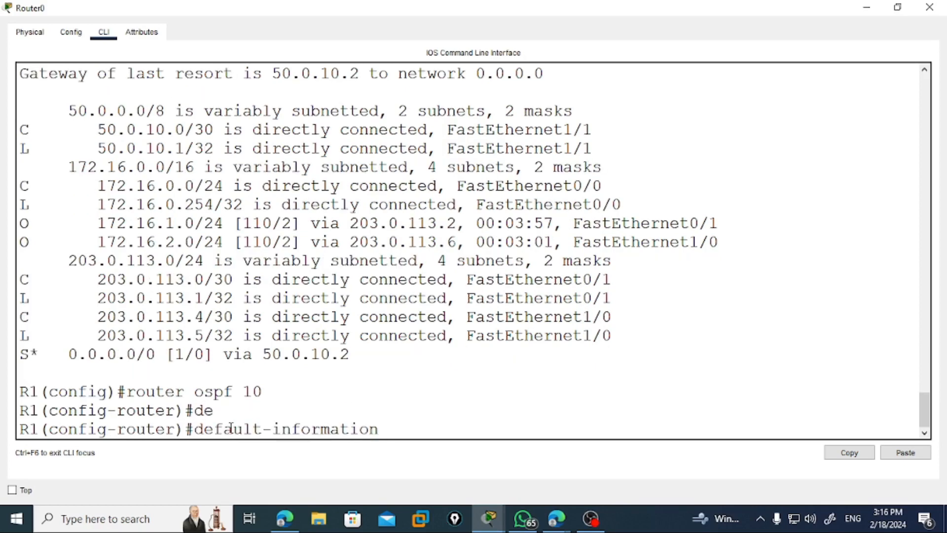
text(or)
key(Tab)
key(Return)
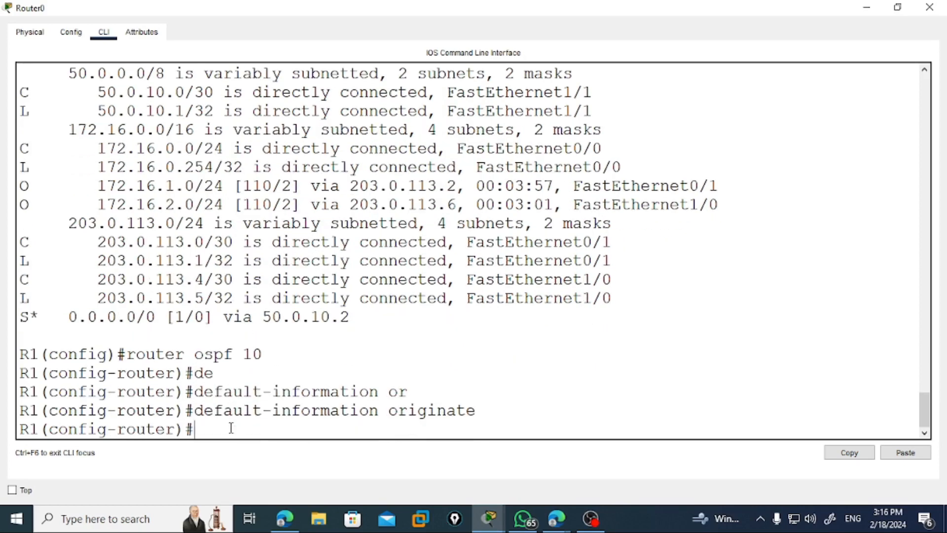
click(937, 12)
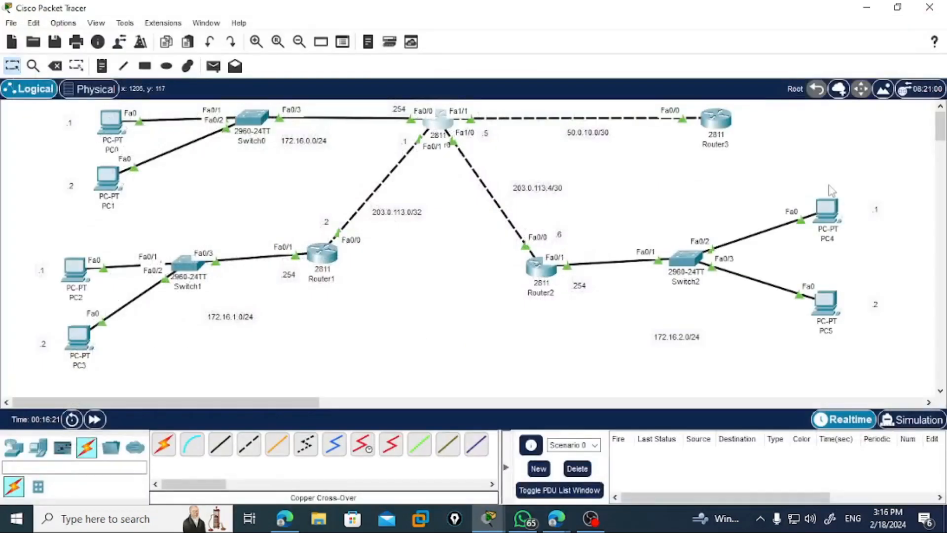
Step: Display the IP routing table in Router1's command line
click(326, 262)
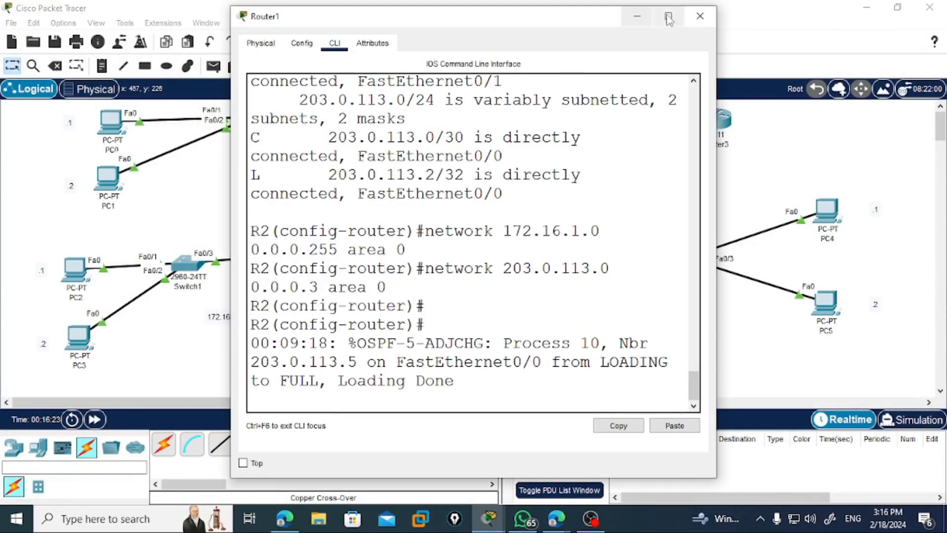
click(683, 11)
key(Return)
key(Return)
key(Return)
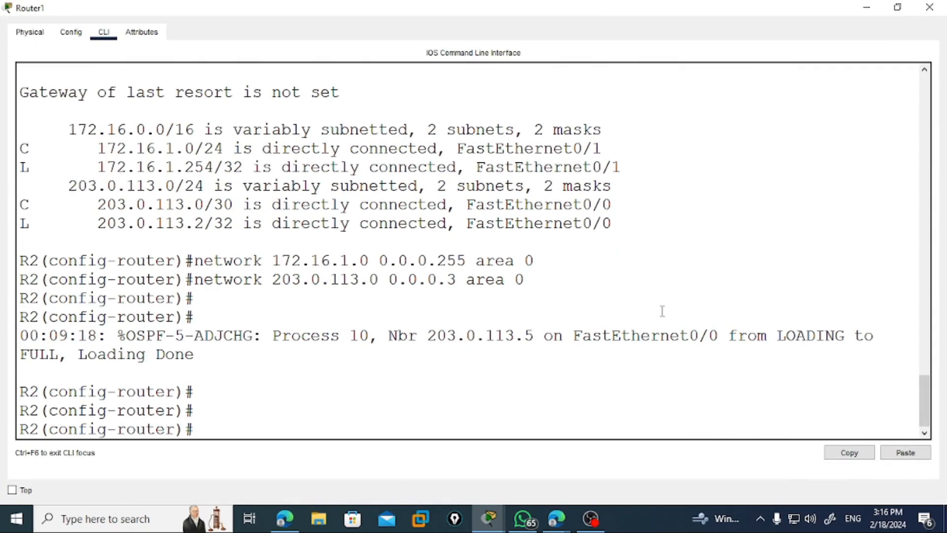
text(do show ip)
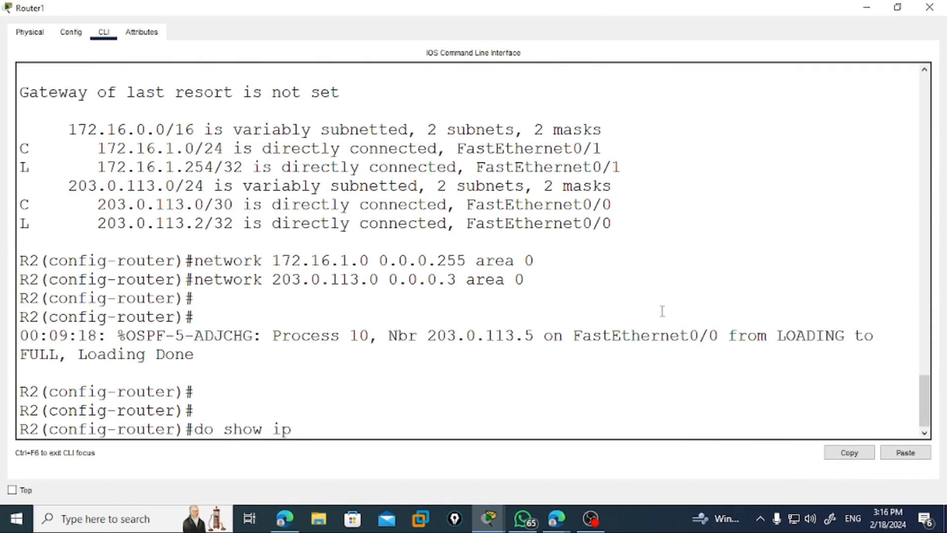
text( route)
key(Return)
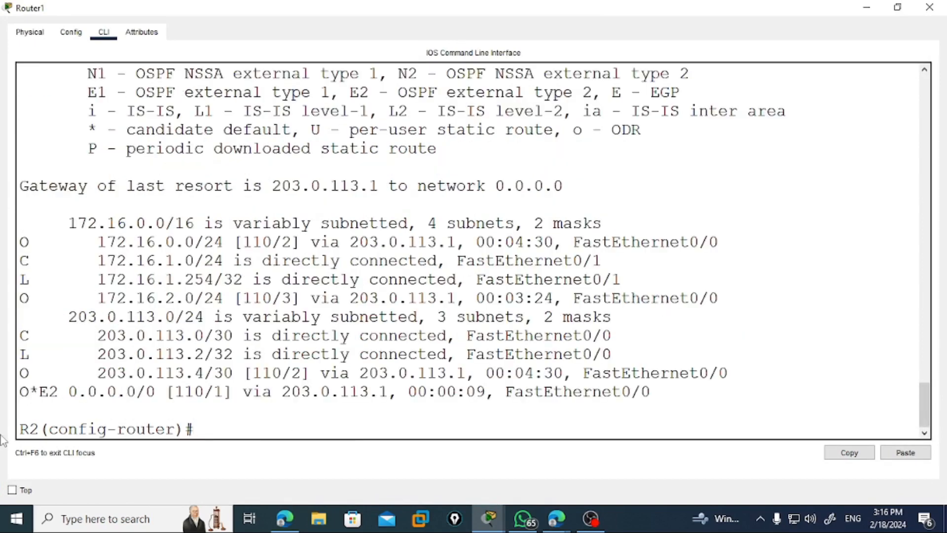
Step: Compare the code of Router1's default route with the OSPF entries in the code legend, and close the window
drag(20, 391, 49, 392)
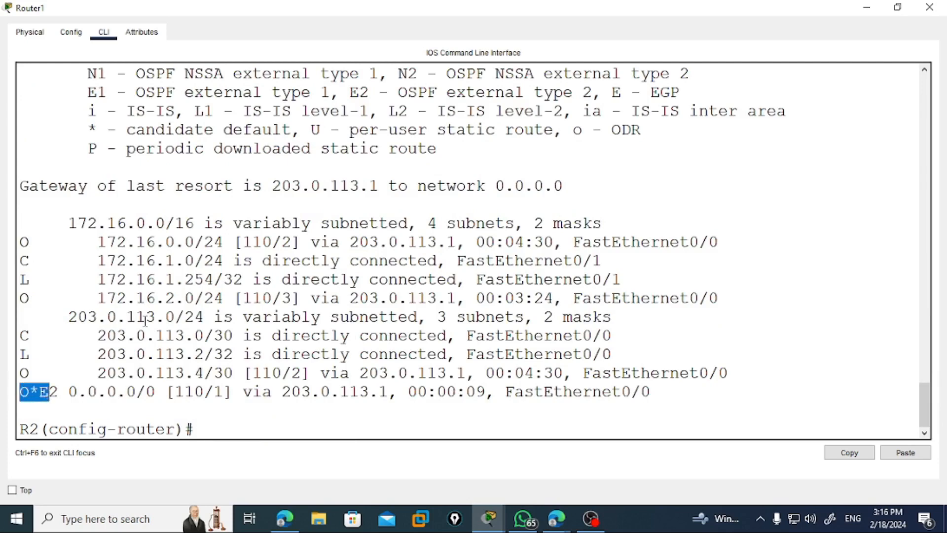
drag(360, 93, 472, 97)
scroll(478, 110, up, 1)
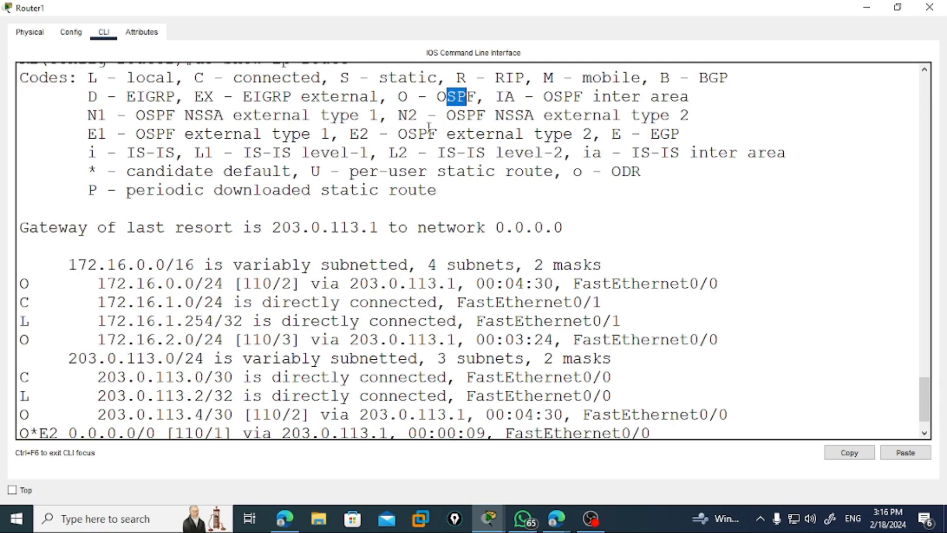
drag(409, 134, 509, 139)
click(486, 266)
scroll(486, 267, down, 1)
click(943, 7)
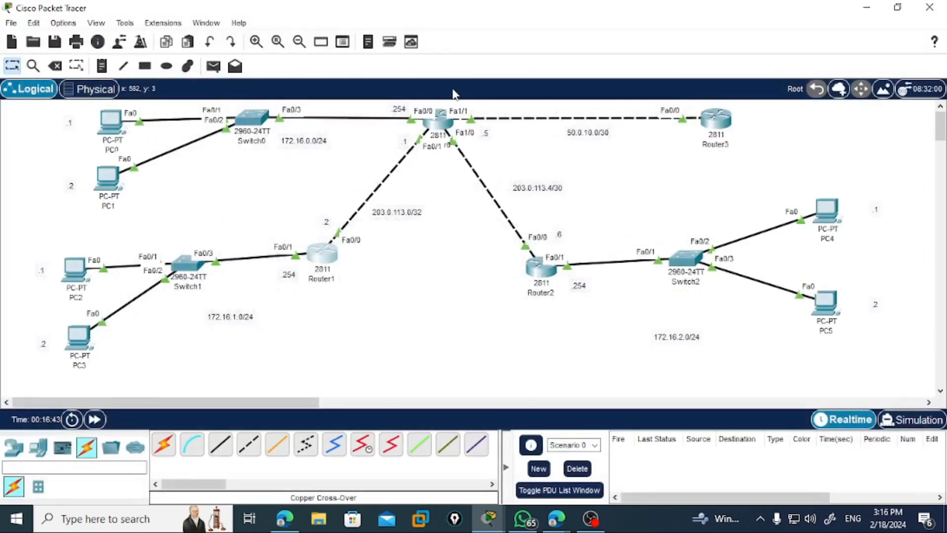
Step: Open Router0's command line, return to privileged EXEC mode, and display the routing protocol details with show ip protocols
click(446, 130)
click(666, 18)
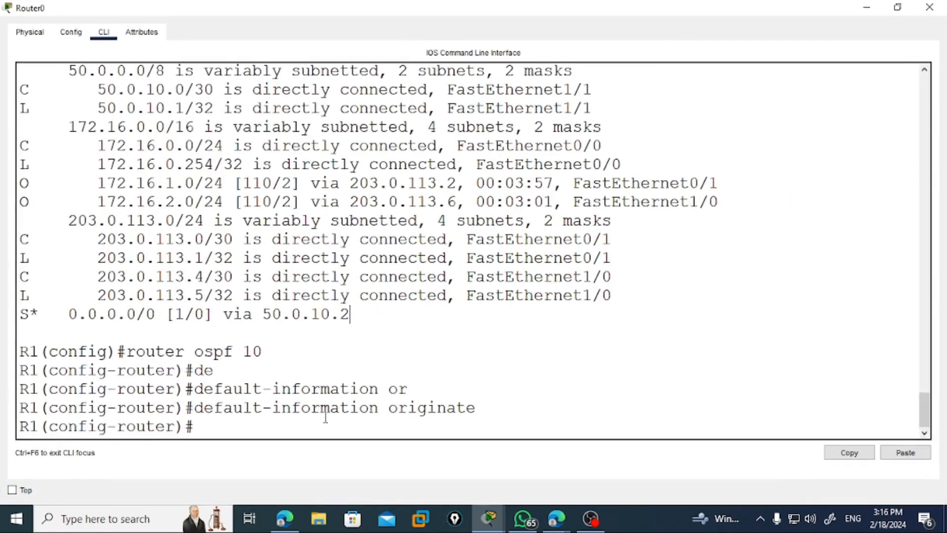
text(ex)
key(BackSpace)
key(BackSpace)
key(ctrl+z)
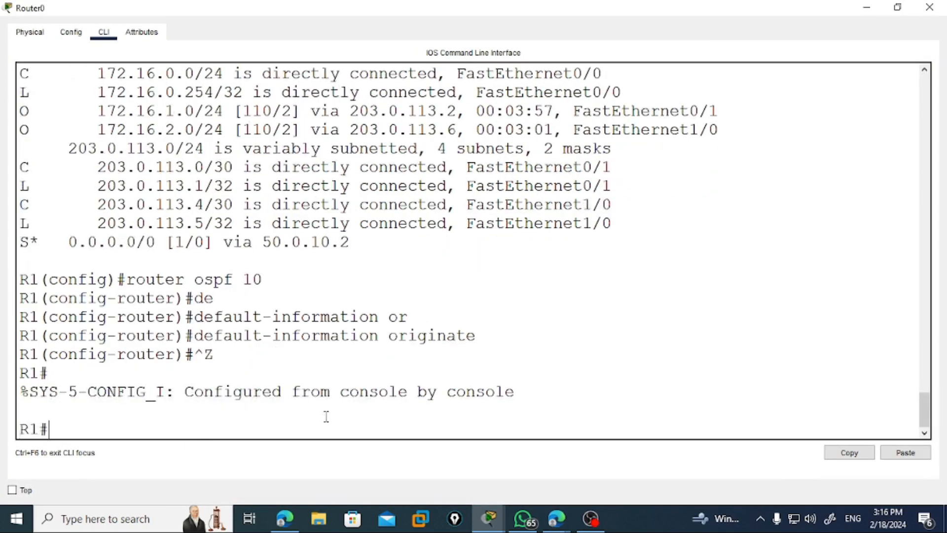
text(show ip pr)
key(Tab)
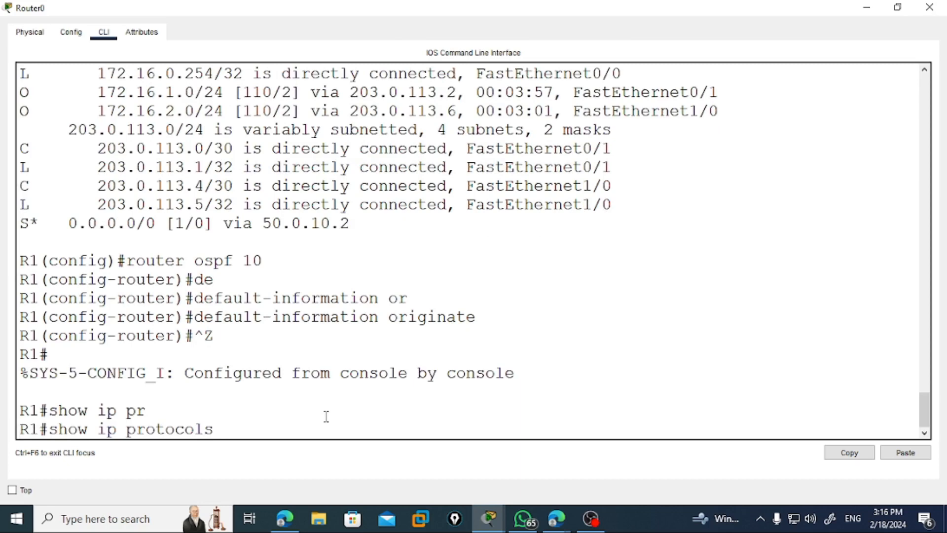
key(Return)
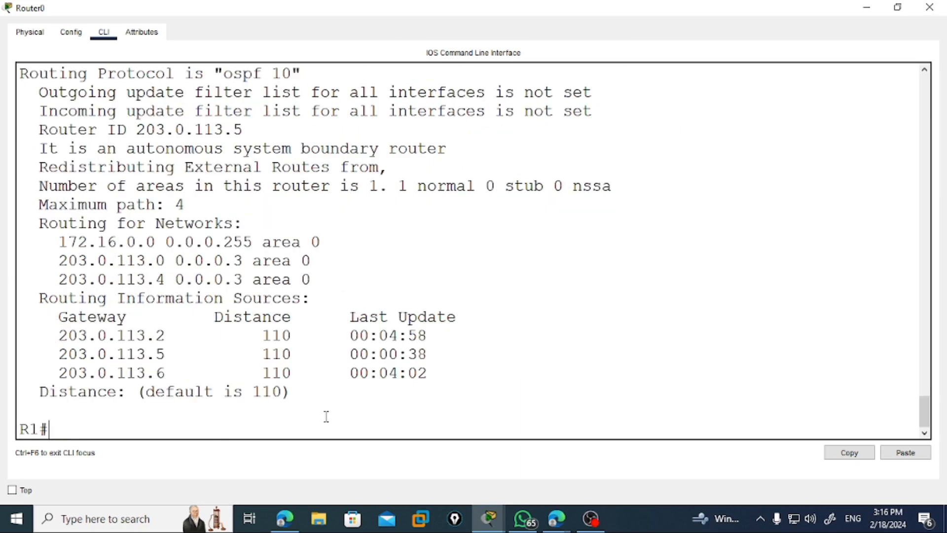
Step: Examine the OSPF process, router role, default distance, routed networks, information source gateways and router ID in Router0's protocol output
drag(225, 73, 292, 73)
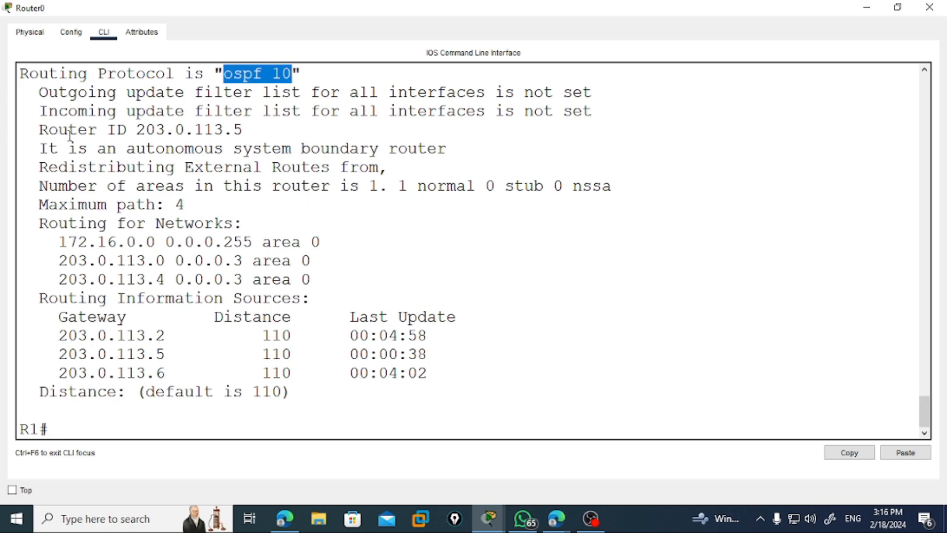
drag(39, 148, 453, 149)
click(264, 155)
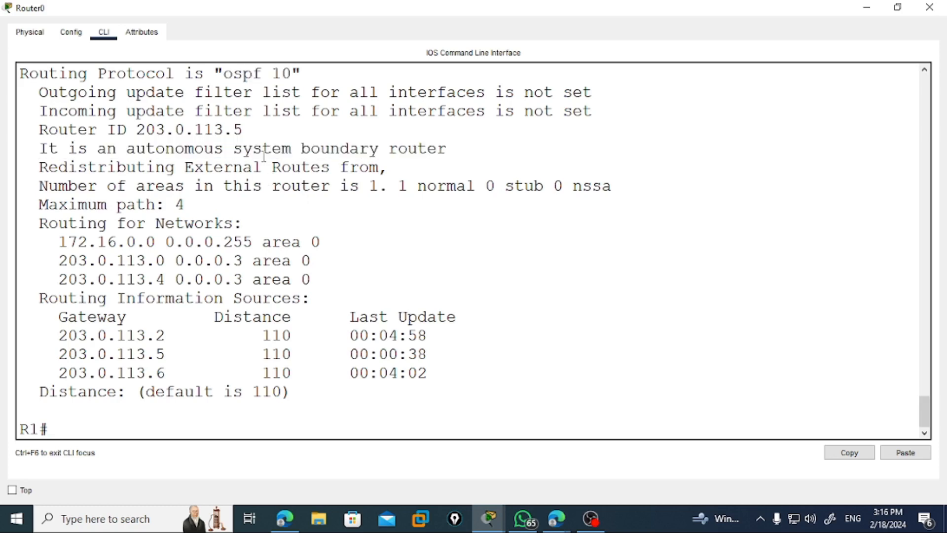
drag(146, 149, 449, 153)
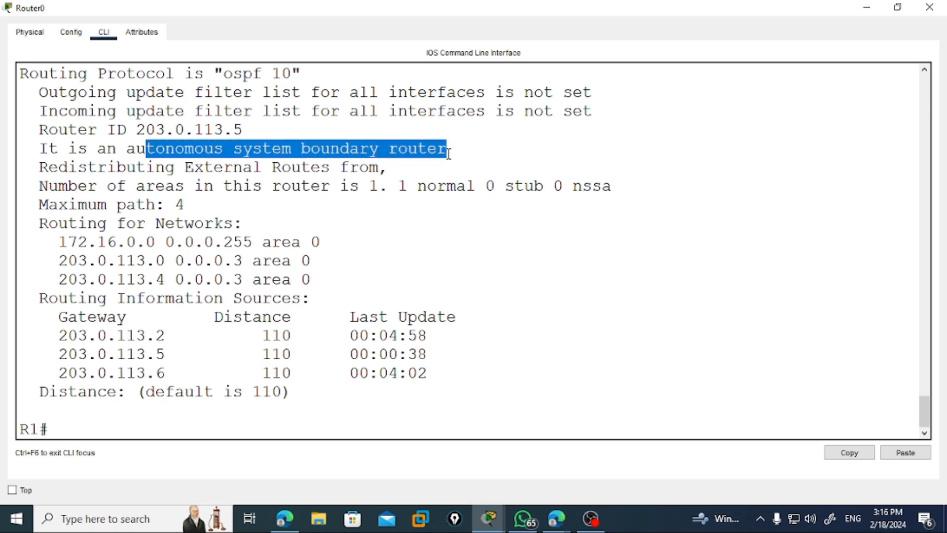
click(457, 157)
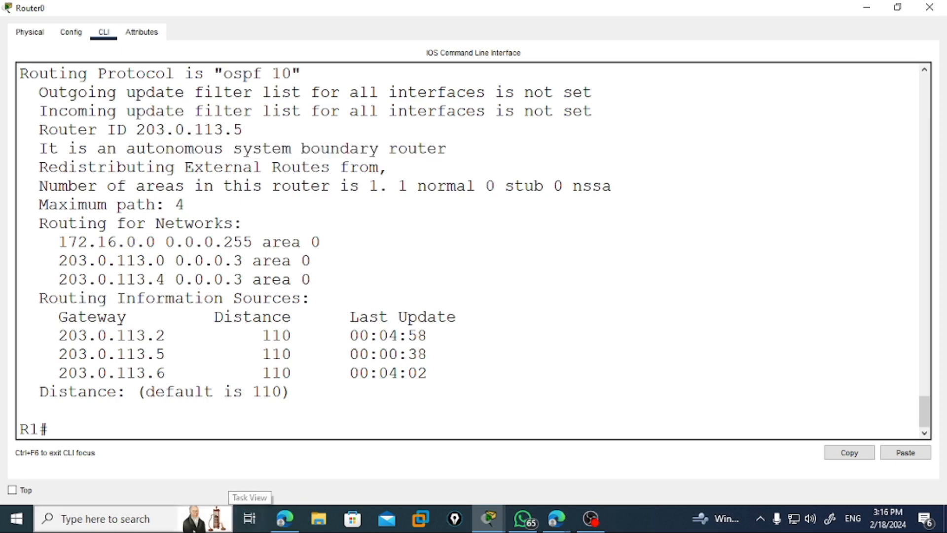
drag(242, 386, 307, 407)
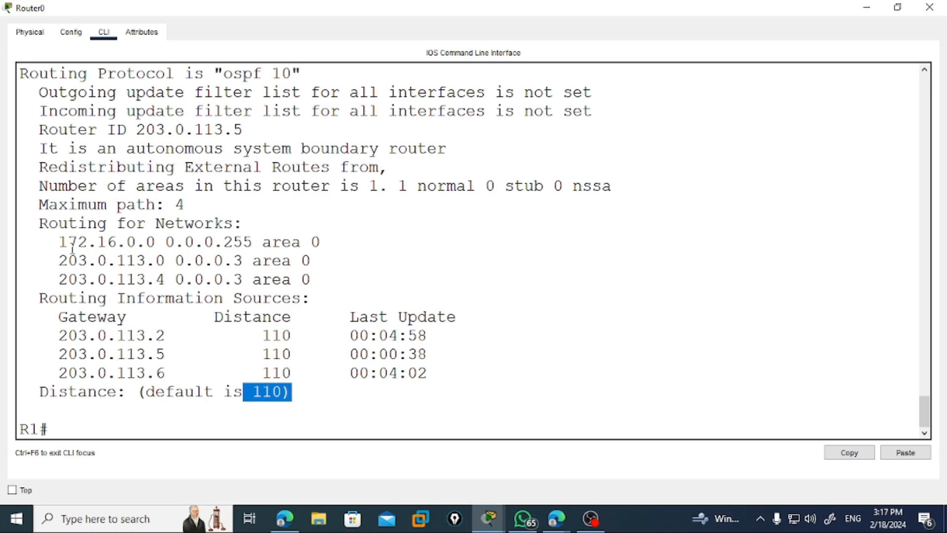
drag(58, 242, 330, 289)
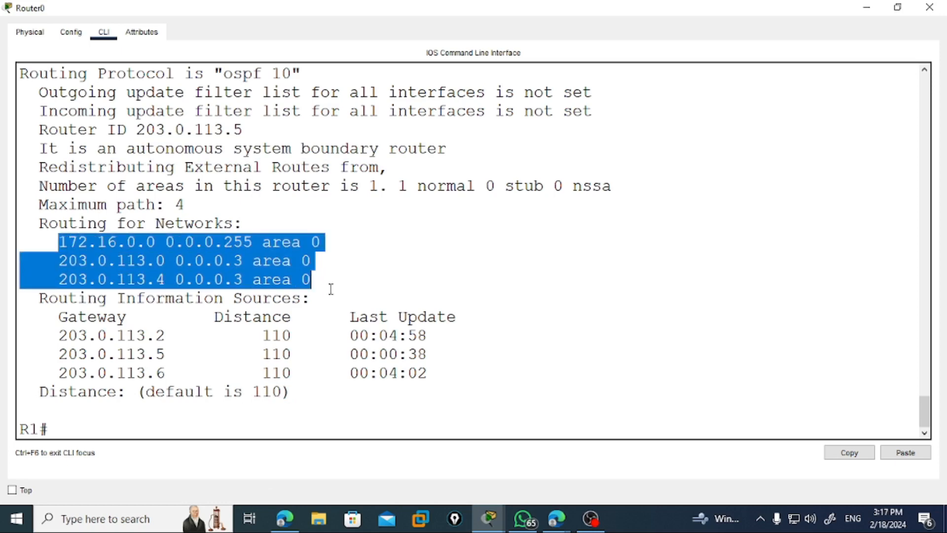
drag(51, 338, 187, 373)
click(188, 376)
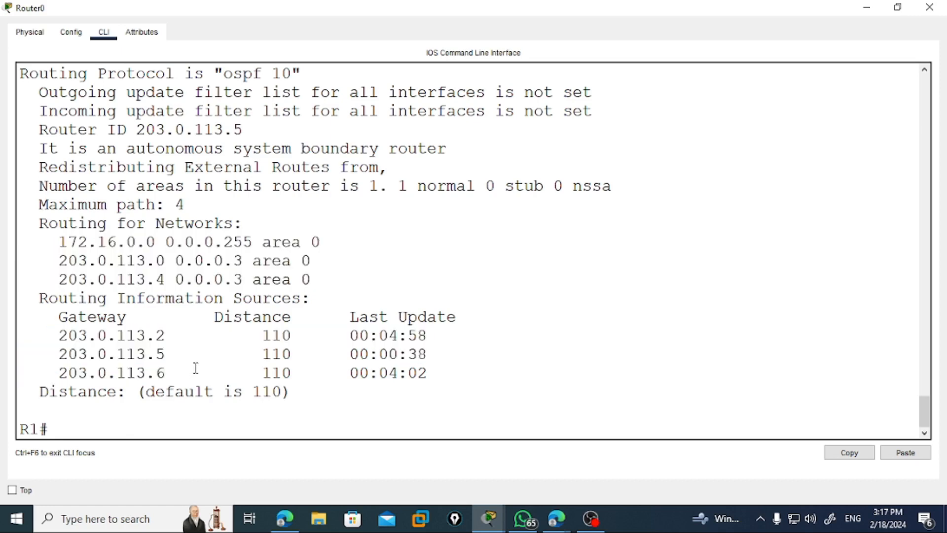
scroll(195, 368, up, 2)
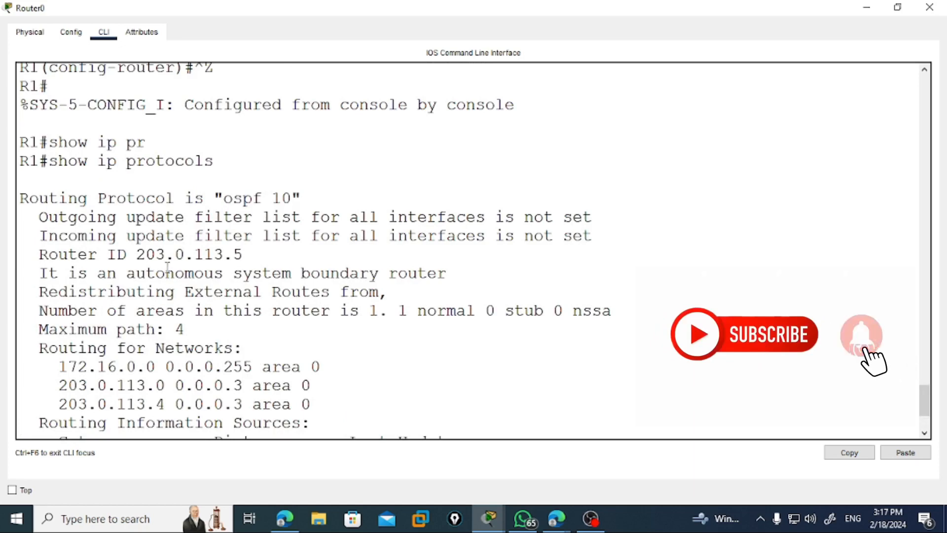
drag(137, 254, 280, 252)
click(282, 310)
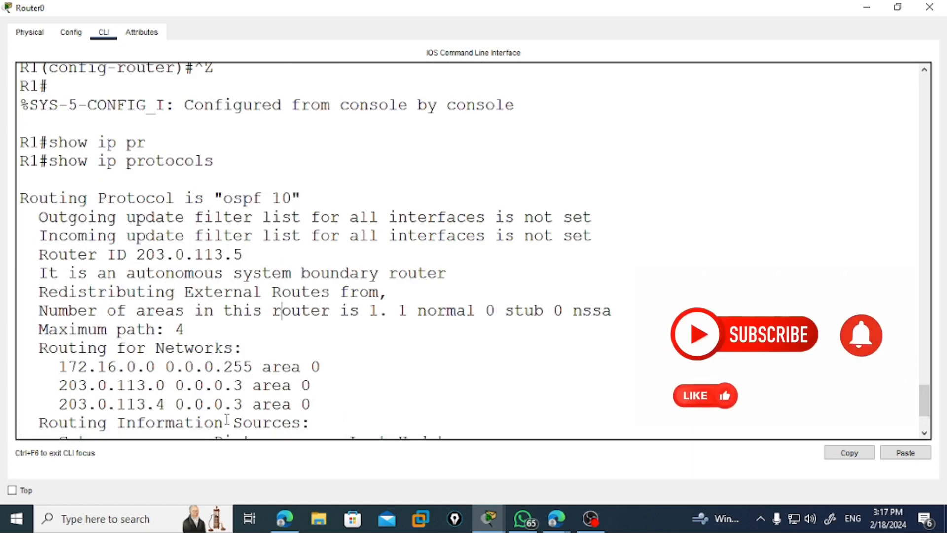